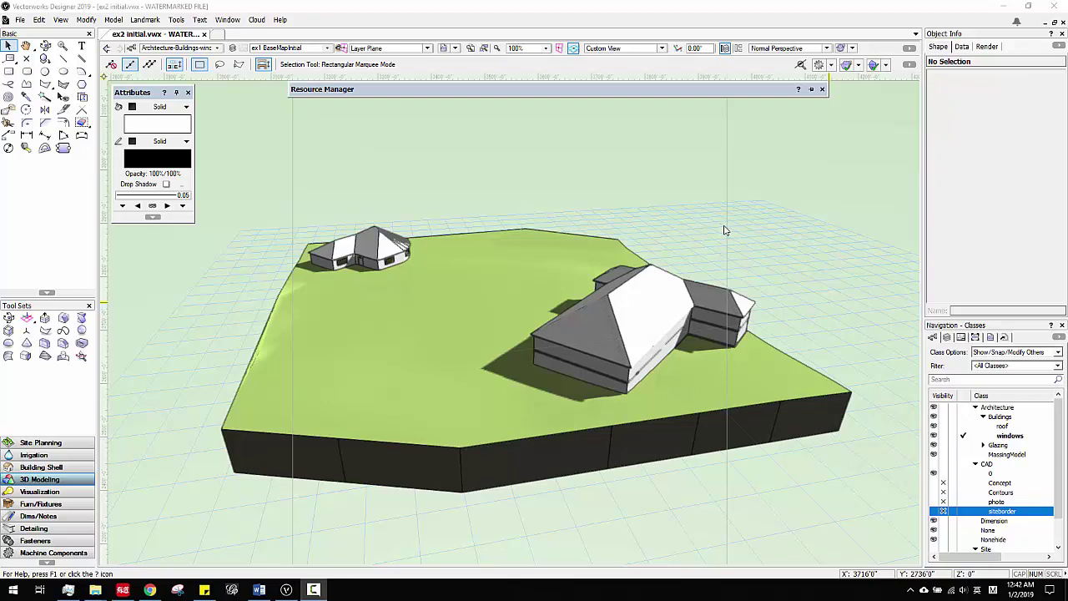
Step: Look over the site model and its two buildings in the 3D view
{"action": "scroll", "coordinate": [735, 225], "scroll_direction": "down", "scroll_amount": 3}
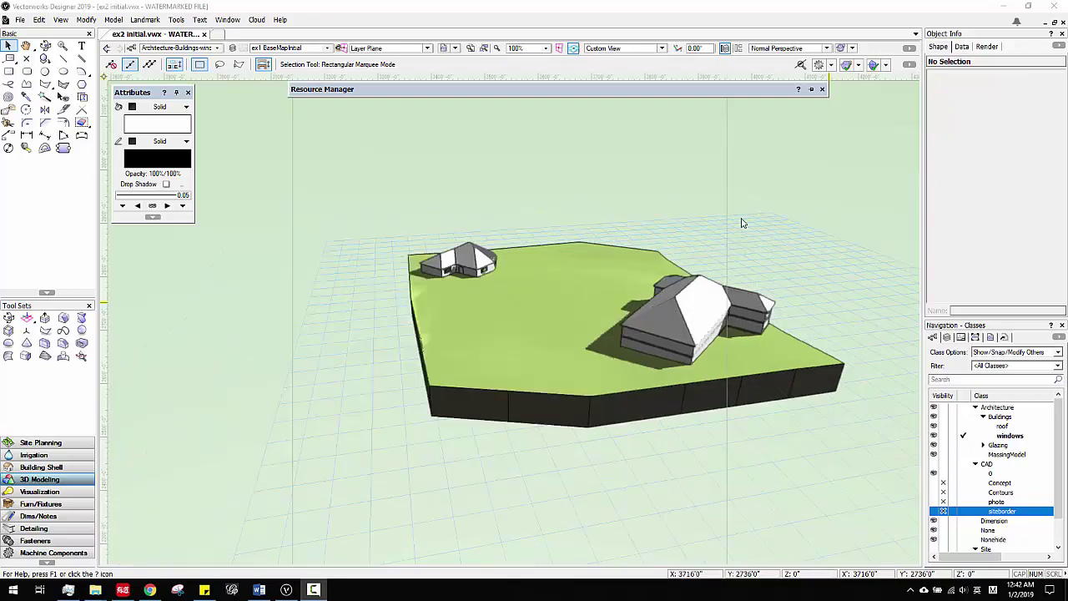
{"action": "left_click", "coordinate": [610, 271]}
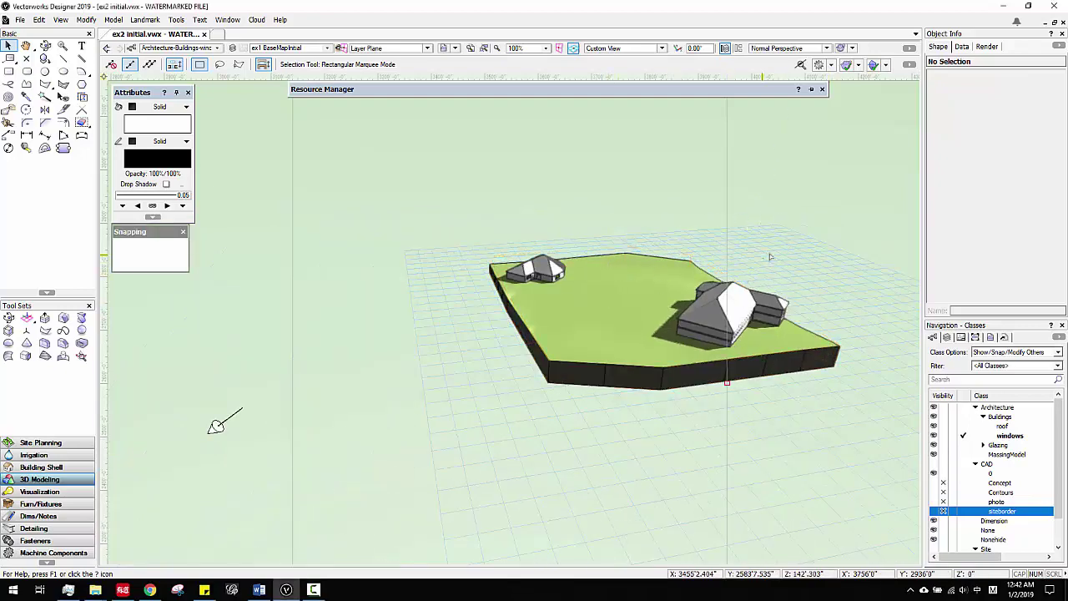
{"action": "key", "text": "h"}
{"action": "left_click_drag", "start_coordinate": [746, 258], "coordinate": [549, 260]}
{"action": "middle_click_drag", "start_coordinate": [549, 260], "coordinate": [570, 252]}
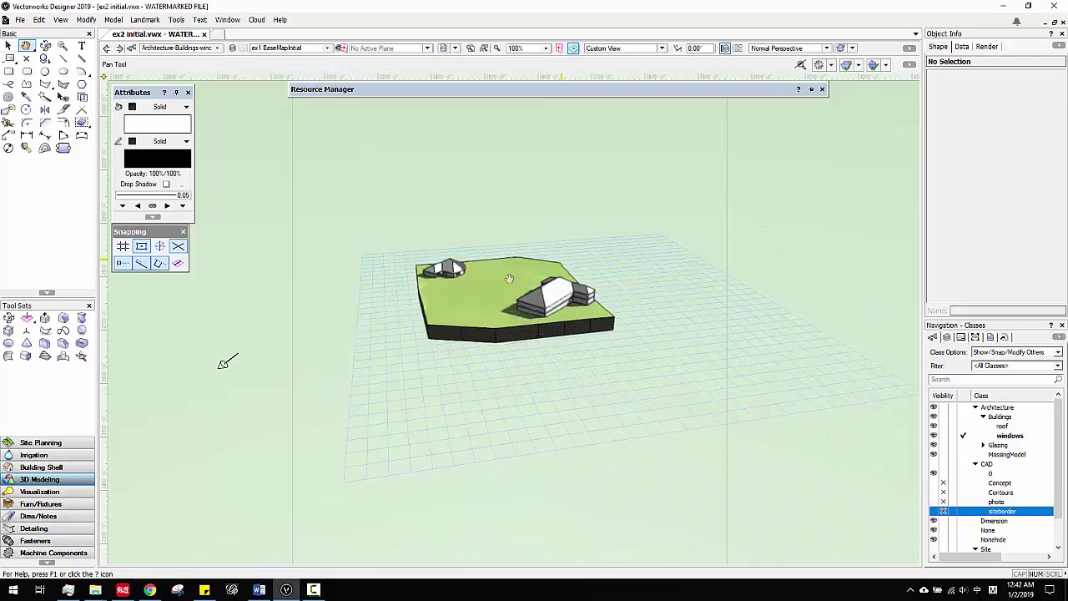
{"action": "scroll", "coordinate": [513, 282], "scroll_direction": "up", "scroll_amount": 2}
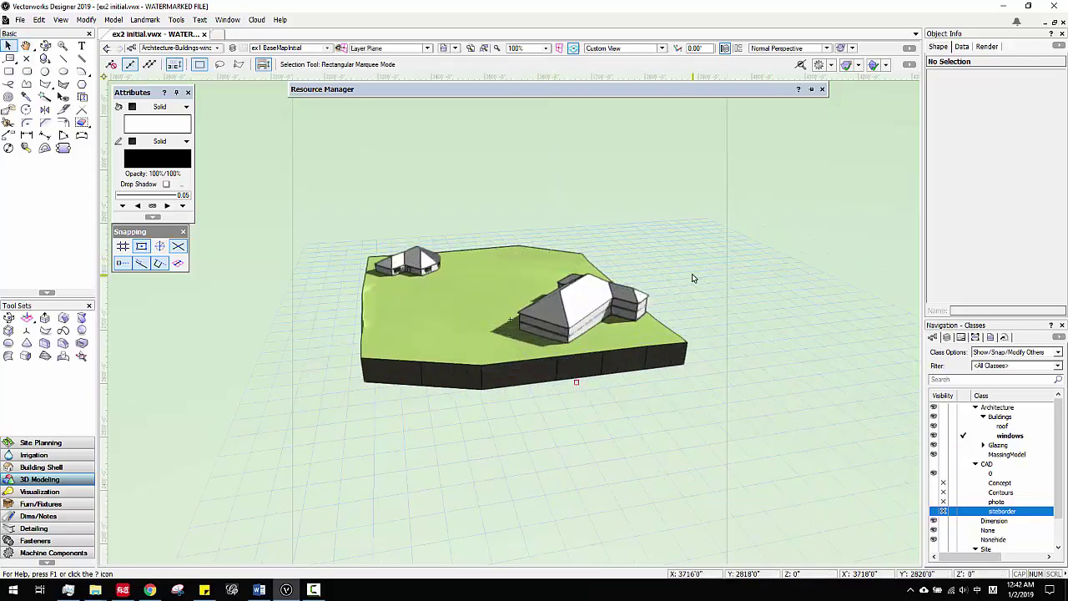
{"action": "scroll", "coordinate": [692, 278], "scroll_direction": "down", "scroll_amount": 1}
{"action": "scroll", "coordinate": [460, 272], "scroll_direction": "up", "scroll_amount": 2}
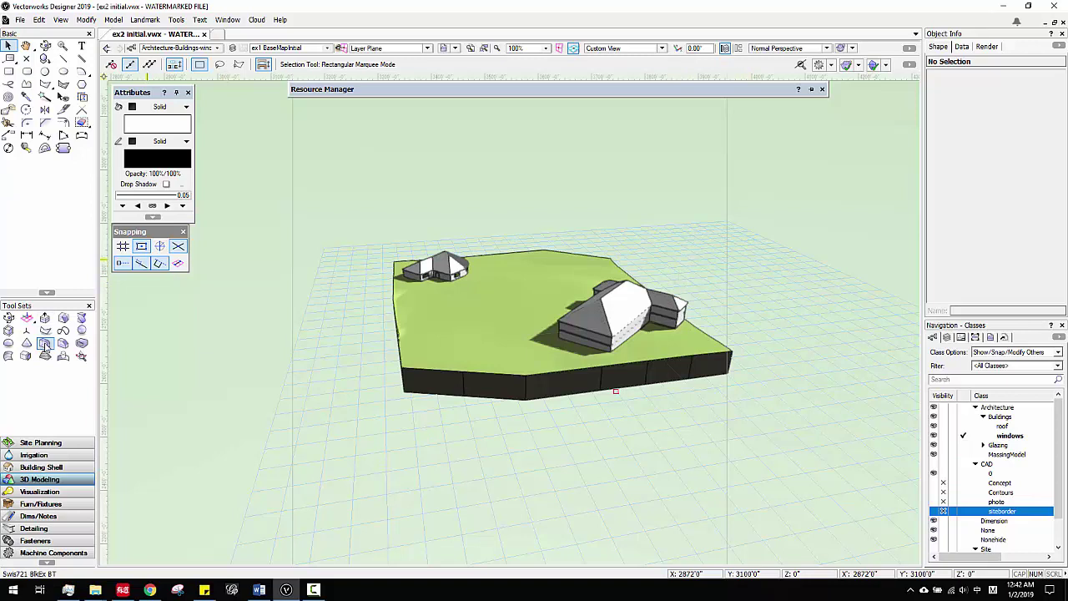
Step: Activate the Site Modifiers tool in Contour mode and switch the drawing to the Top/Plan view
{"action": "left_click", "coordinate": [38, 443]}
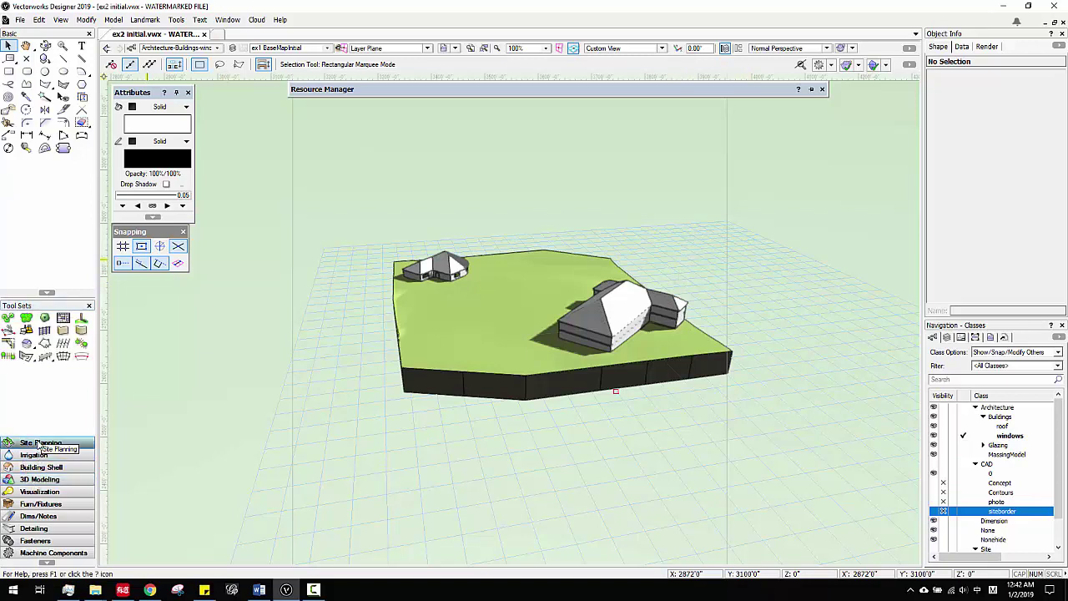
{"action": "left_click", "coordinate": [28, 332]}
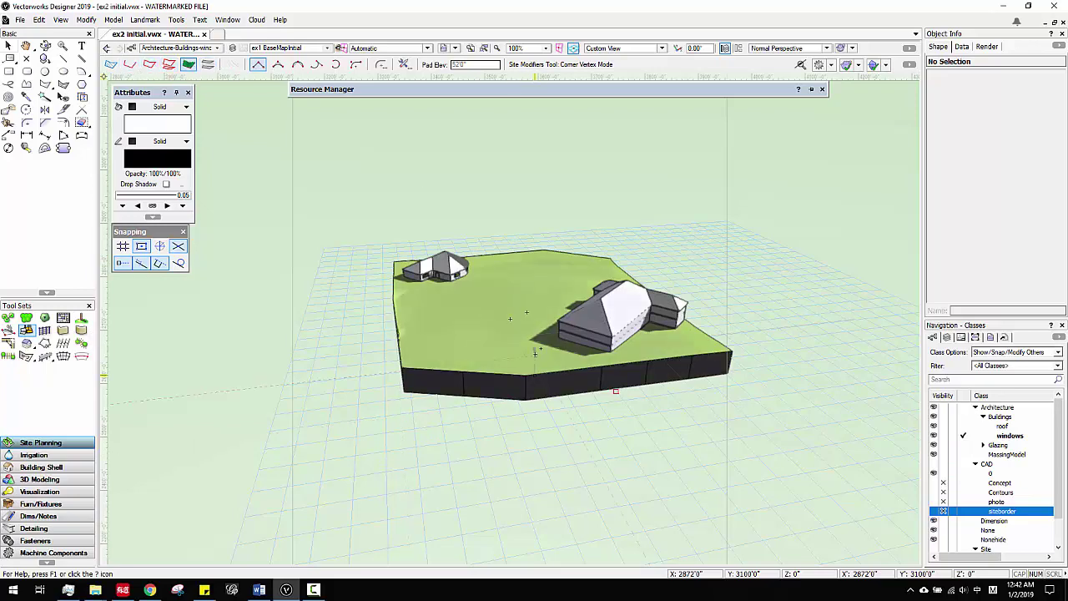
{"action": "scroll", "coordinate": [510, 318], "scroll_direction": "up", "scroll_amount": 2}
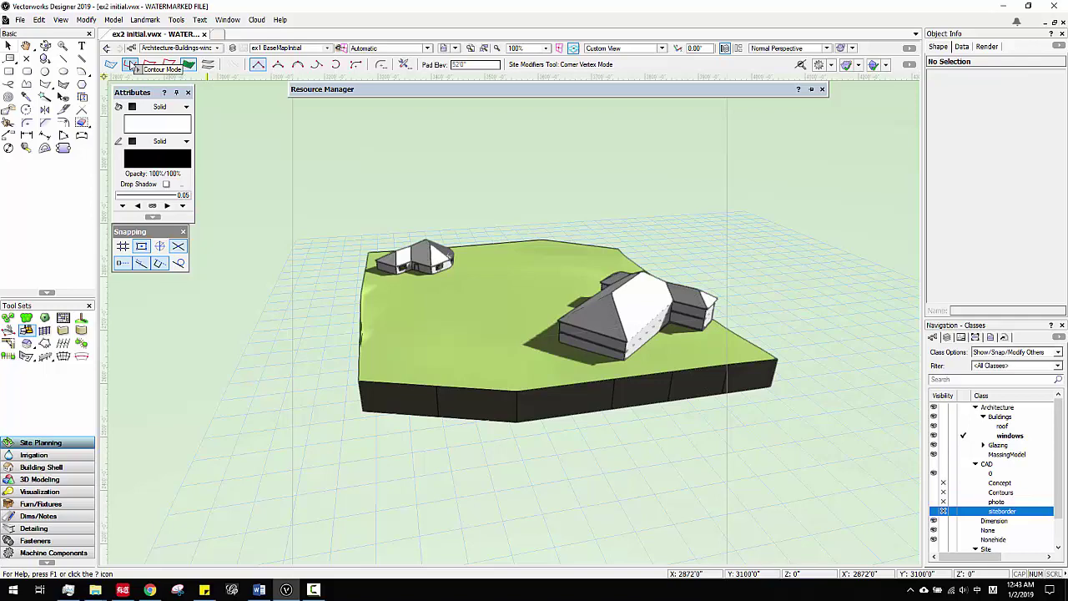
{"action": "left_click", "coordinate": [625, 47]}
{"action": "left_click", "coordinate": [617, 58]}
{"action": "middle_click_drag", "start_coordinate": [711, 408], "coordinate": [694, 335]}
{"action": "scroll", "coordinate": [515, 369], "scroll_direction": "up", "scroll_amount": 2}
{"action": "scroll", "coordinate": [471, 308], "scroll_direction": "down", "scroll_amount": 1}
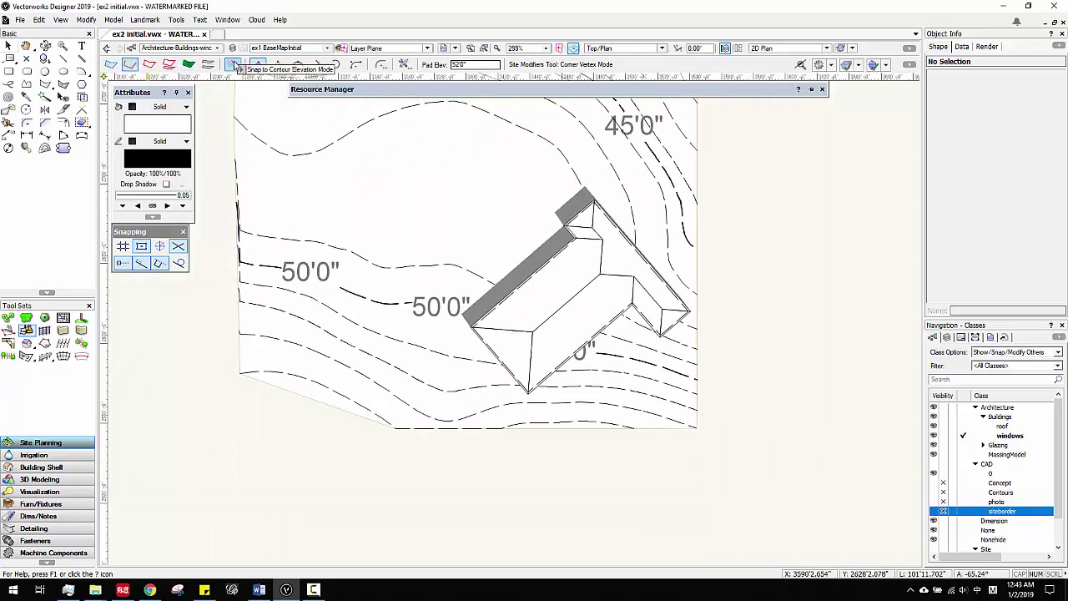
Step: Draw a six-vertex contour modifier snapped to the 50'0" contour elevation, bending around the large building's lower corner and ending back on that contour
{"action": "left_click", "coordinate": [237, 66]}
{"action": "scroll", "coordinate": [367, 298], "scroll_direction": "up", "scroll_amount": 2}
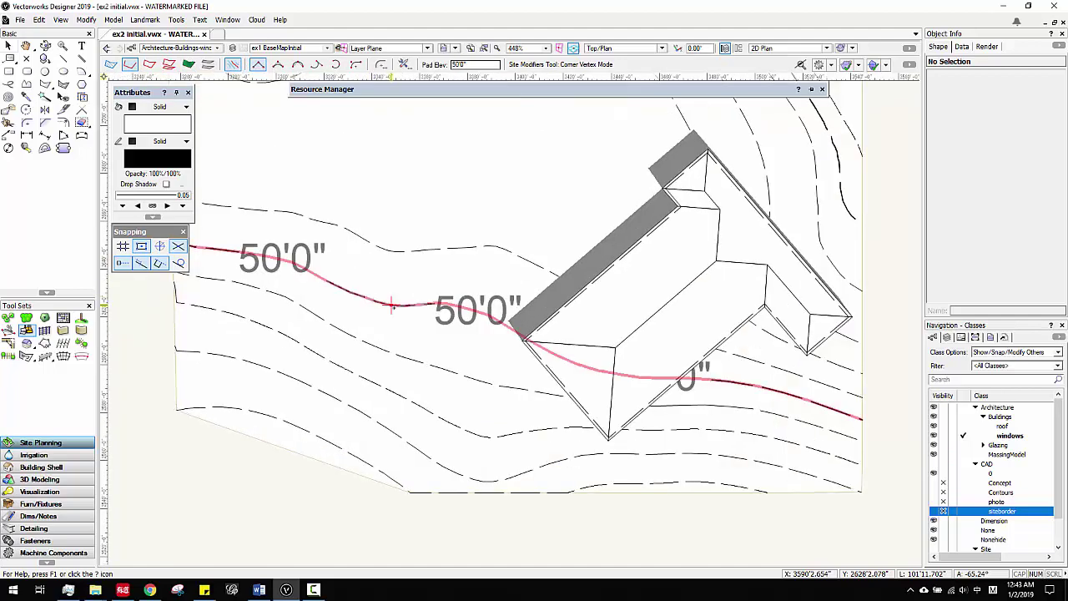
{"action": "left_click", "coordinate": [377, 303]}
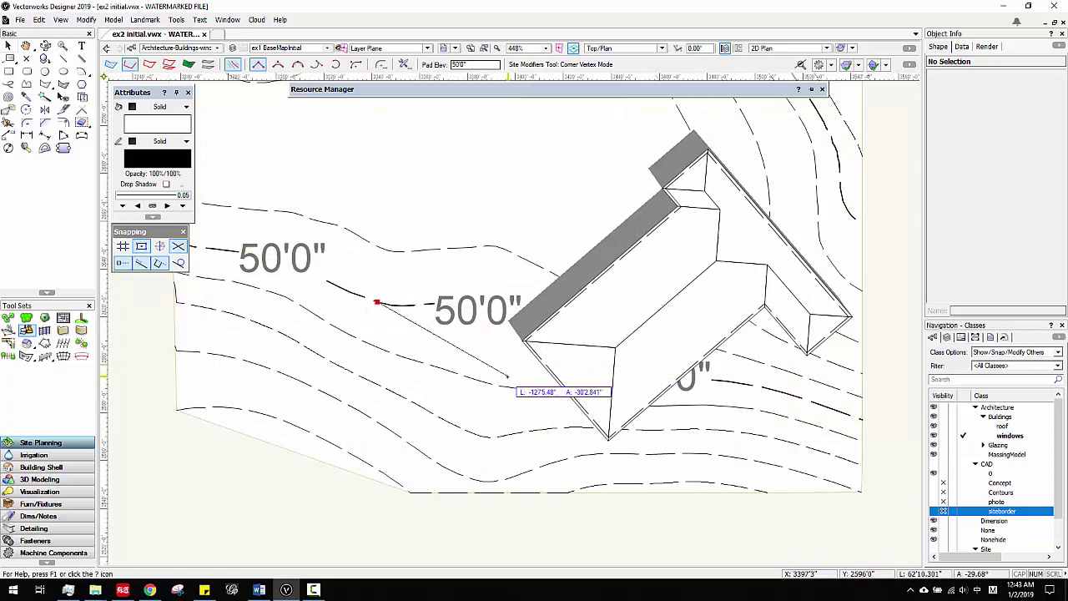
{"action": "left_click", "coordinate": [570, 438]}
{"action": "left_click", "coordinate": [639, 453]}
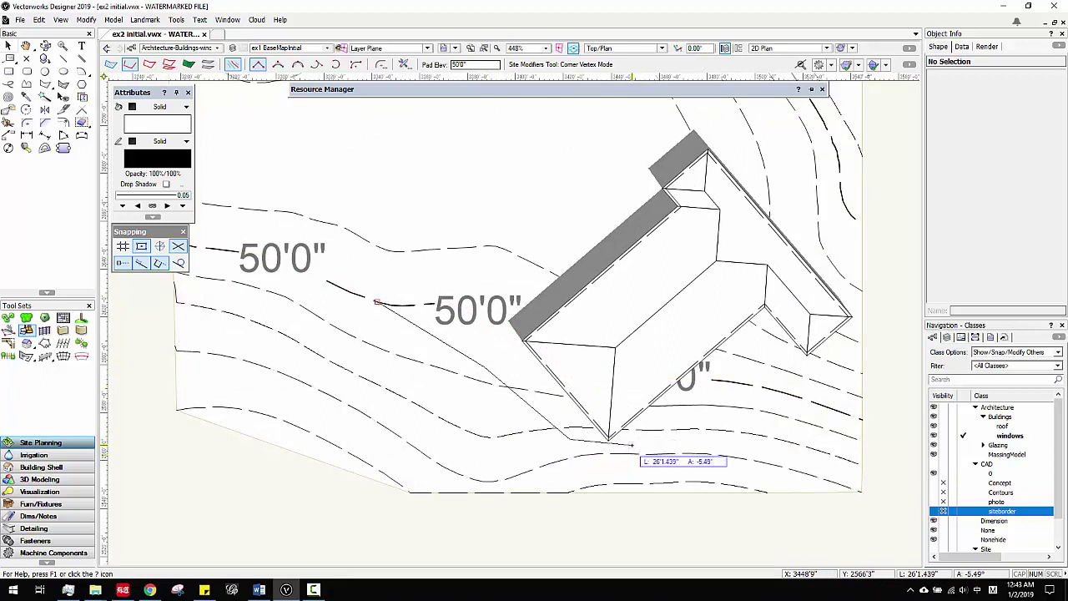
{"action": "double_click", "coordinate": [799, 398]}
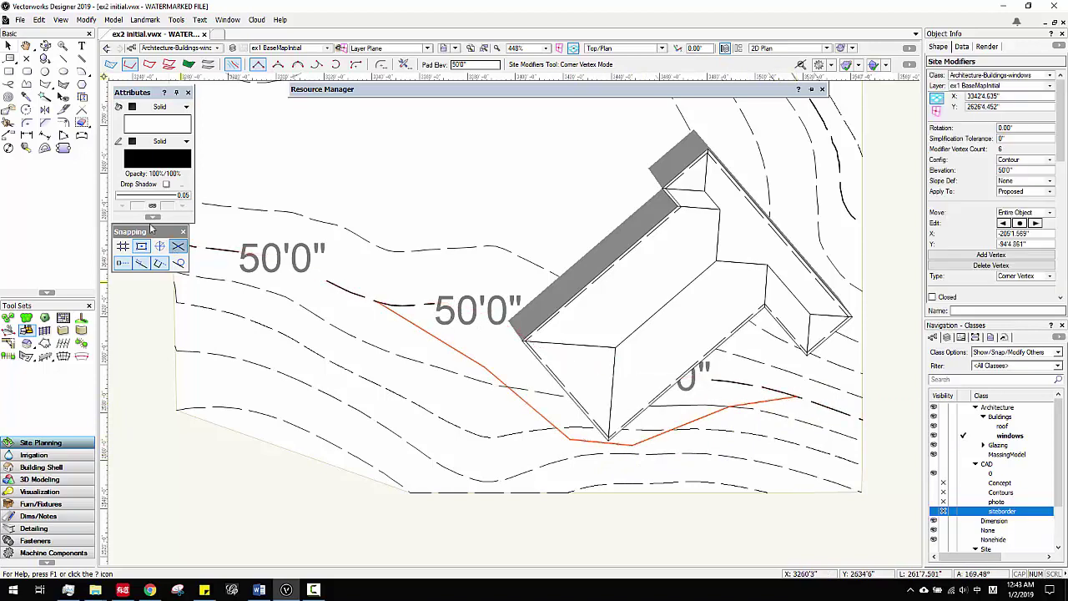
{"action": "key", "text": "x"}
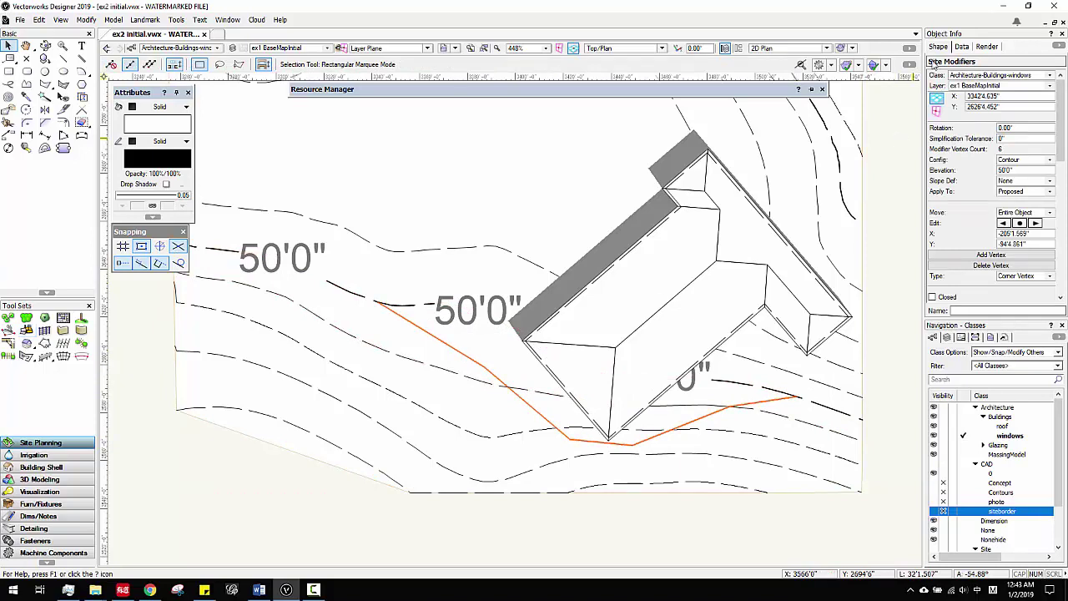
Step: Select the site model and update it with the new contour modifier
{"action": "scroll", "coordinate": [966, 153], "scroll_direction": "down", "scroll_amount": 2}
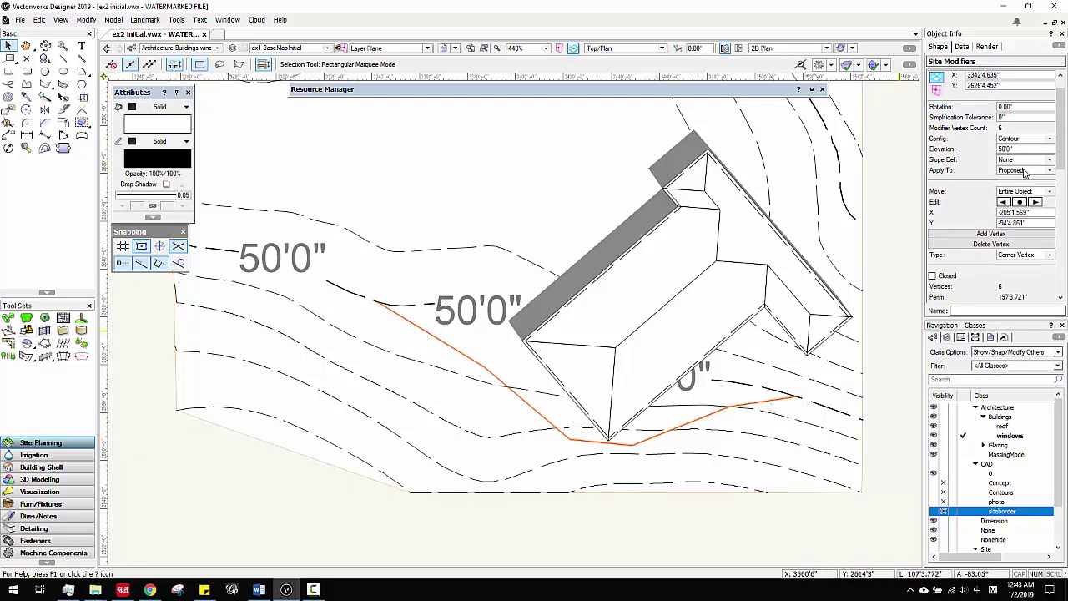
{"action": "scroll", "coordinate": [409, 207], "scroll_direction": "down", "scroll_amount": 2}
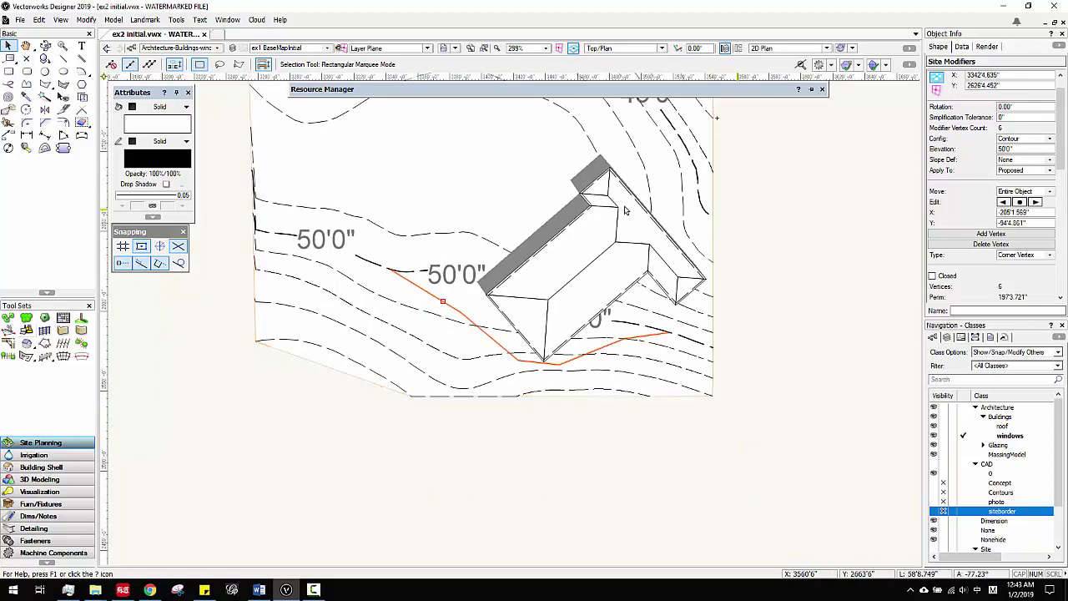
{"action": "left_click", "coordinate": [711, 177]}
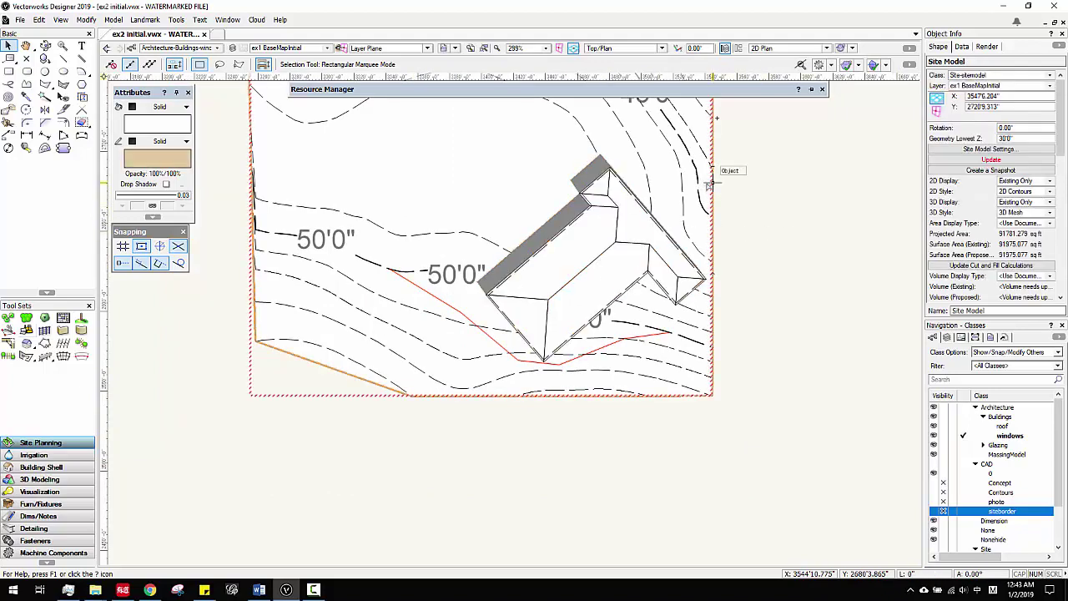
{"action": "left_click", "coordinate": [991, 159]}
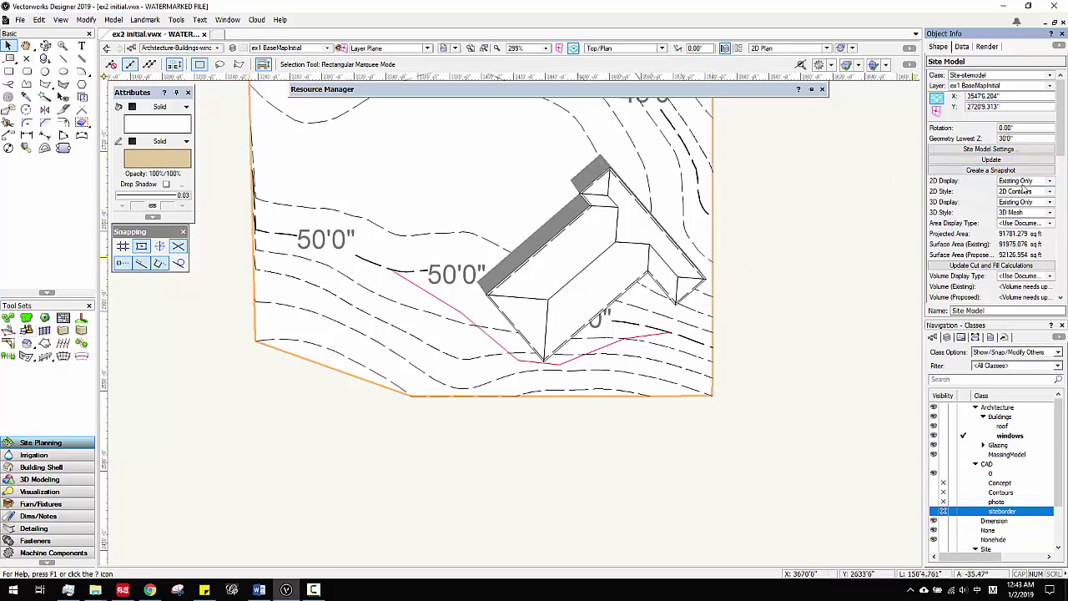
Step: Set the site model's 2D Display to Proposed Only and hide the Architecture class with its subclasses
{"action": "left_click", "coordinate": [1010, 181]}
{"action": "left_click", "coordinate": [1017, 204]}
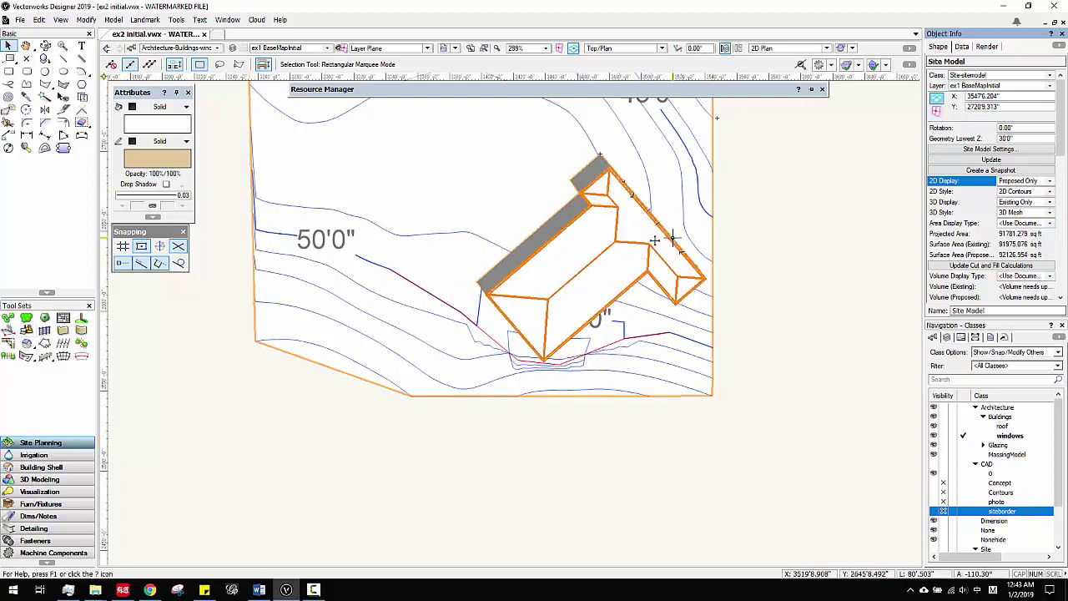
{"action": "left_click", "coordinate": [943, 407]}
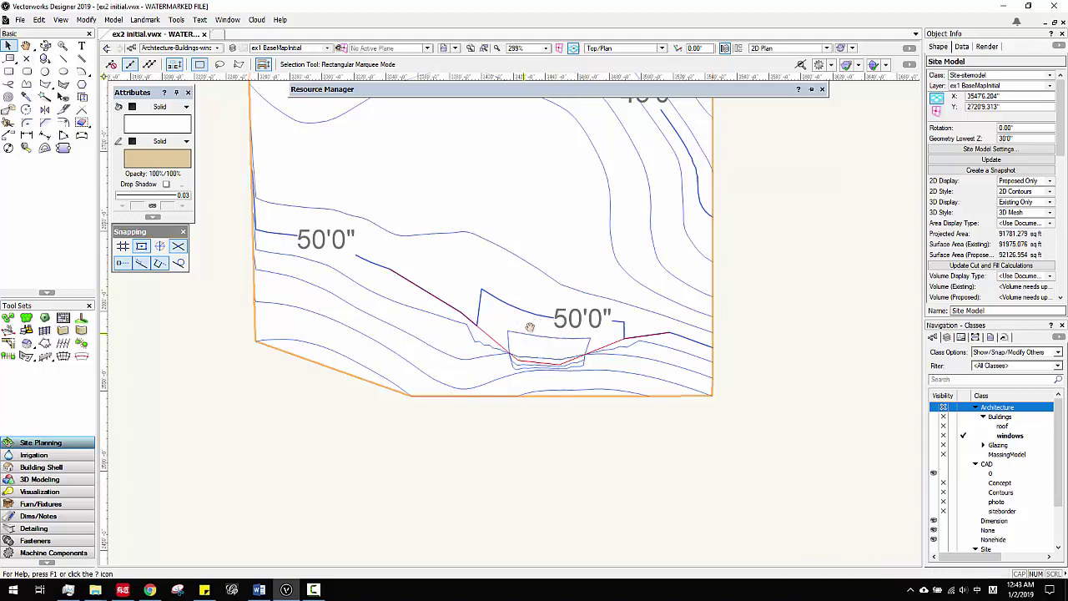
Step: Examine how the proposed contours run along the new 50'0" contour modifier and where they meet the existing grade
{"action": "scroll", "coordinate": [527, 328], "scroll_direction": "up", "scroll_amount": 4}
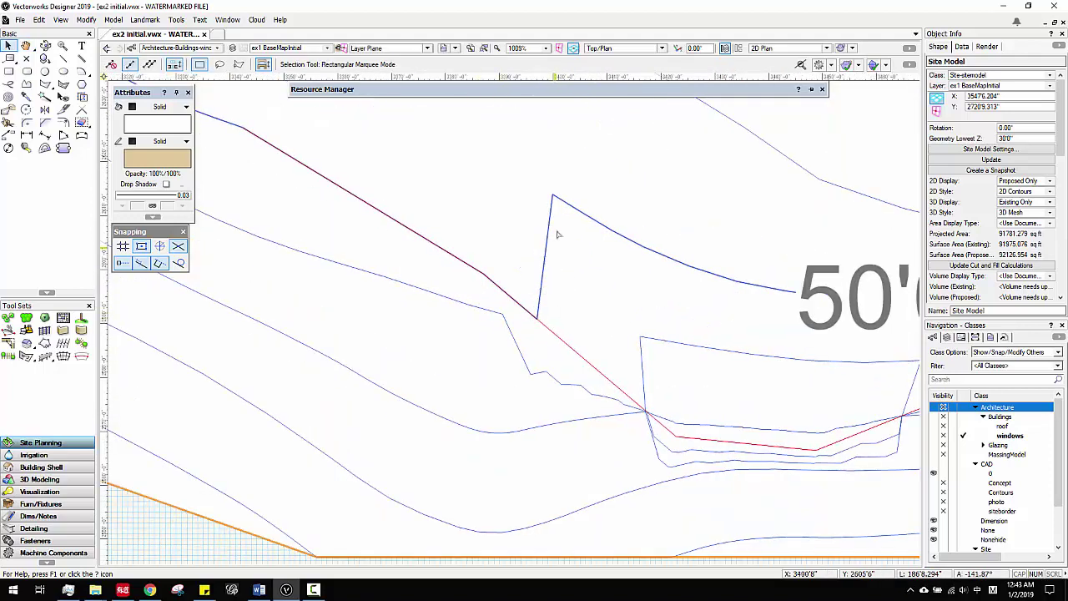
{"action": "scroll", "coordinate": [739, 344], "scroll_direction": "down", "scroll_amount": 1}
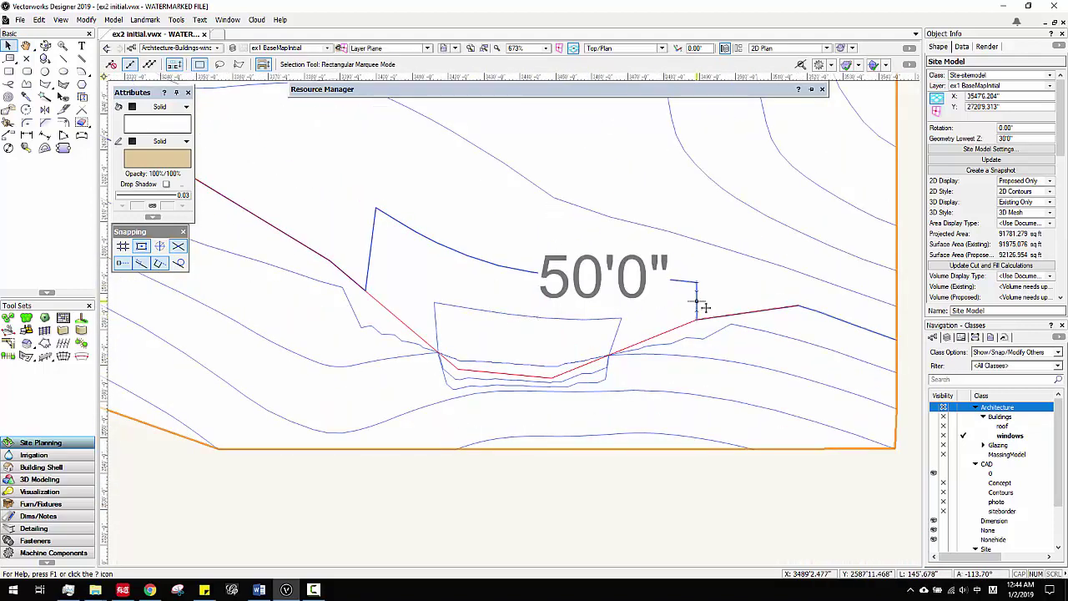
{"action": "scroll", "coordinate": [680, 326], "scroll_direction": "up", "scroll_amount": 1}
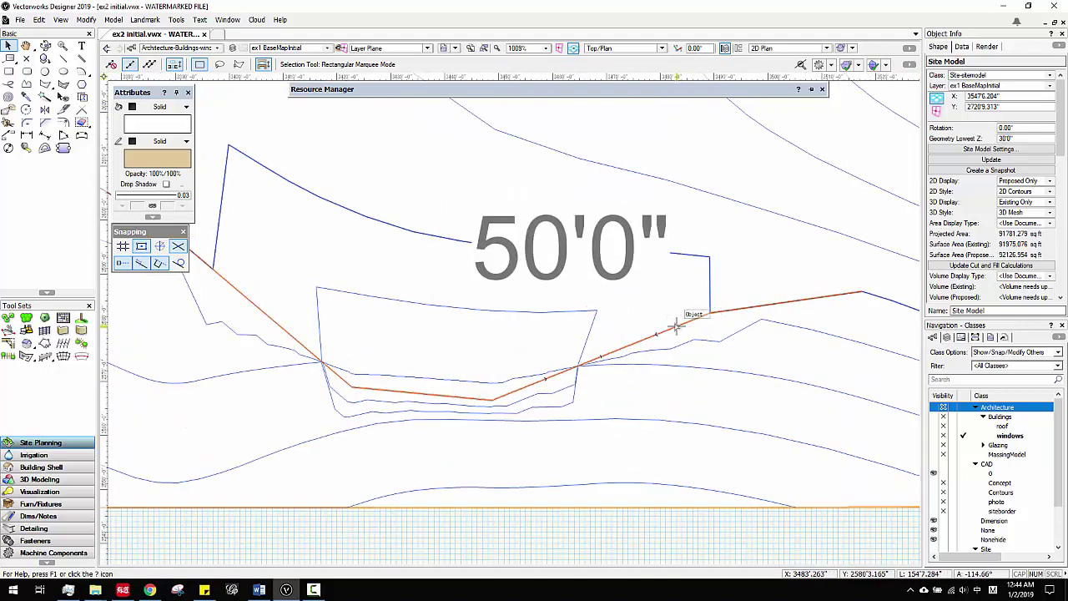
{"action": "scroll", "coordinate": [676, 323], "scroll_direction": "down", "scroll_amount": 1}
{"action": "scroll", "coordinate": [677, 326], "scroll_direction": "up", "scroll_amount": 2}
{"action": "scroll", "coordinate": [680, 325], "scroll_direction": "down", "scroll_amount": 2}
{"action": "scroll", "coordinate": [682, 321], "scroll_direction": "up", "scroll_amount": 1}
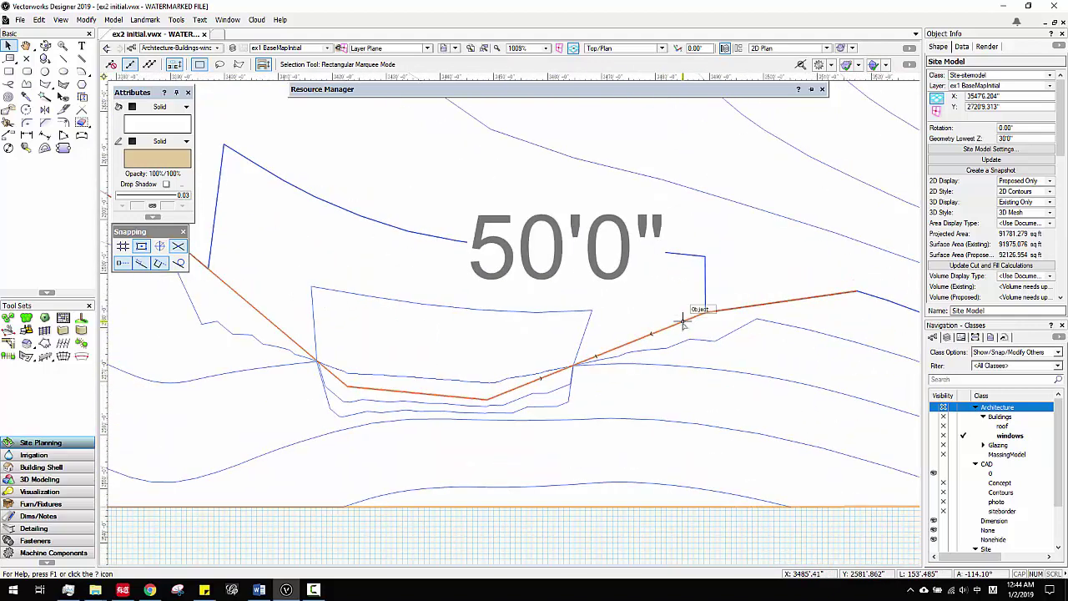
{"action": "scroll", "coordinate": [682, 321], "scroll_direction": "down", "scroll_amount": 1}
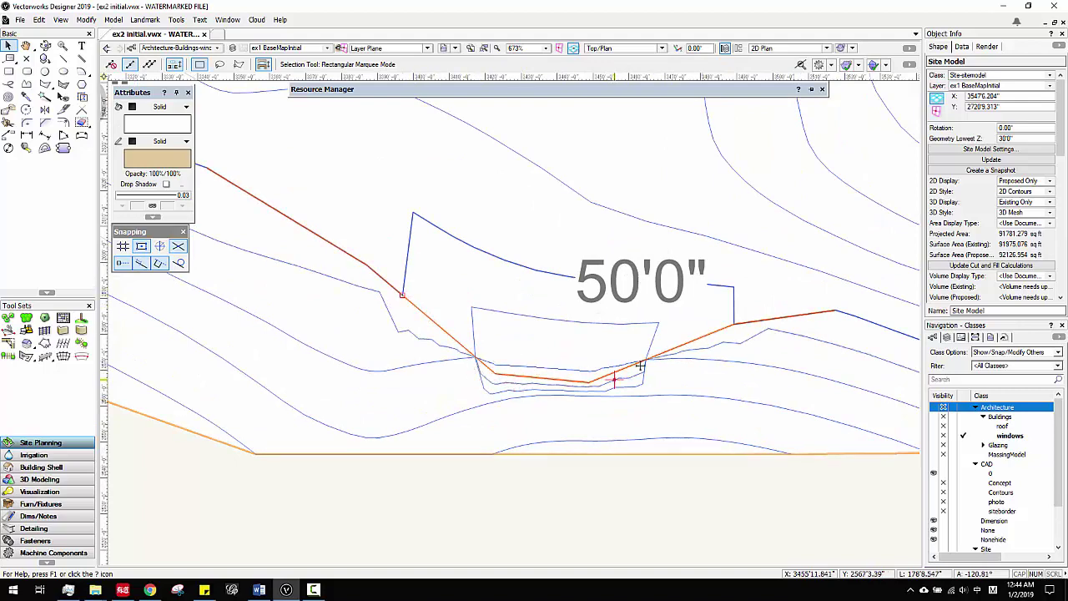
{"action": "scroll", "coordinate": [652, 312], "scroll_direction": "down", "scroll_amount": 1}
{"action": "scroll", "coordinate": [571, 311], "scroll_direction": "down", "scroll_amount": 1}
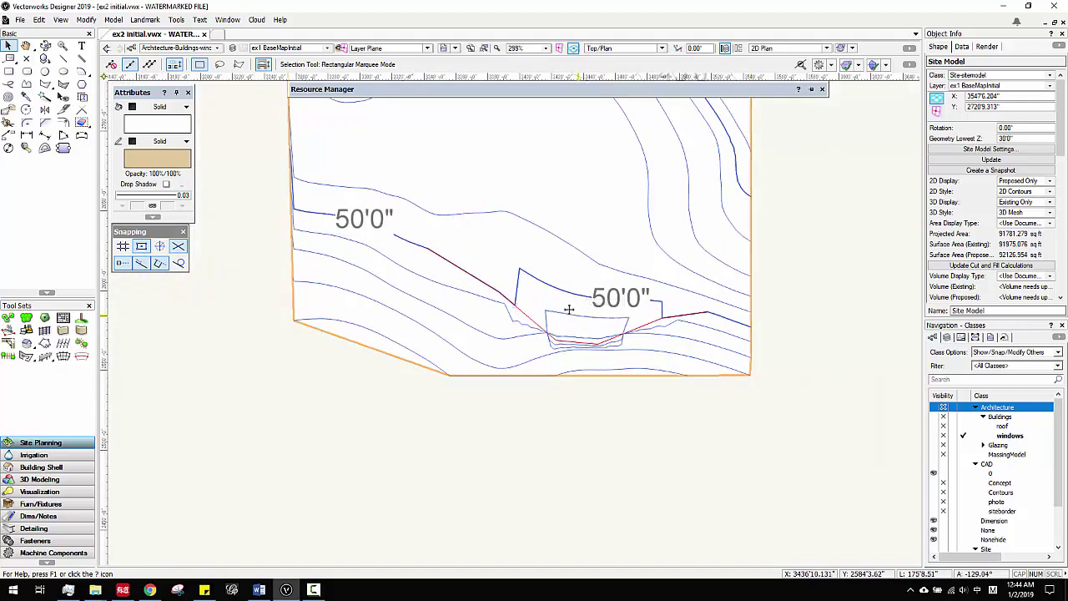
{"action": "scroll", "coordinate": [568, 309], "scroll_direction": "up", "scroll_amount": 1}
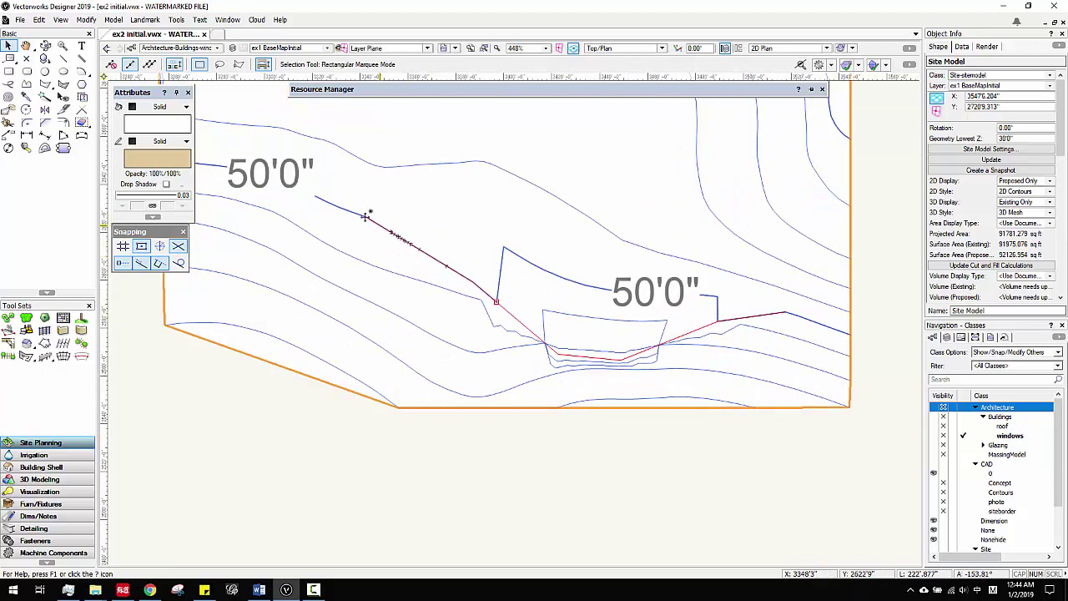
{"action": "scroll", "coordinate": [372, 260], "scroll_direction": "down", "scroll_amount": 1}
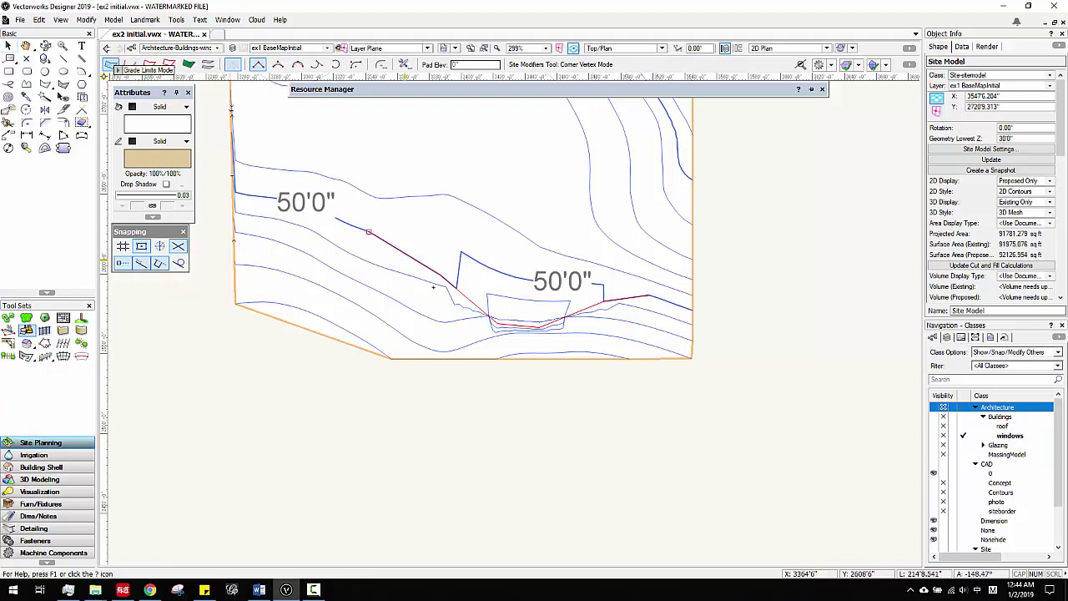
Step: Draw a closed Grade Limits modifier with 13 vertices around the contour modifier and the broken 50'0" contour
{"action": "scroll", "coordinate": [348, 182], "scroll_direction": "up", "scroll_amount": 2}
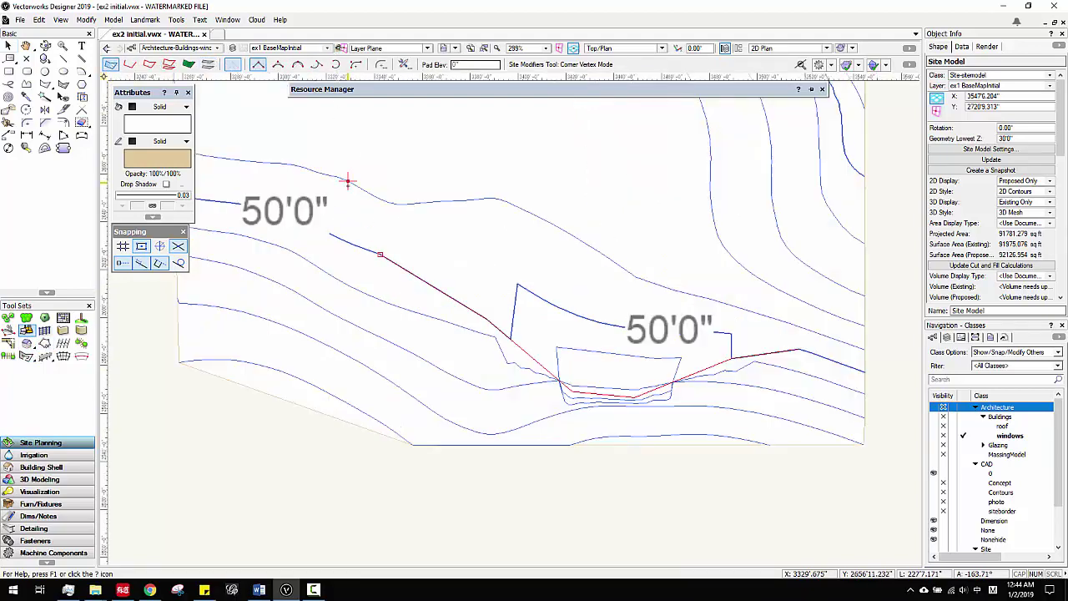
{"action": "left_click", "coordinate": [379, 227]}
{"action": "left_click", "coordinate": [349, 253]}
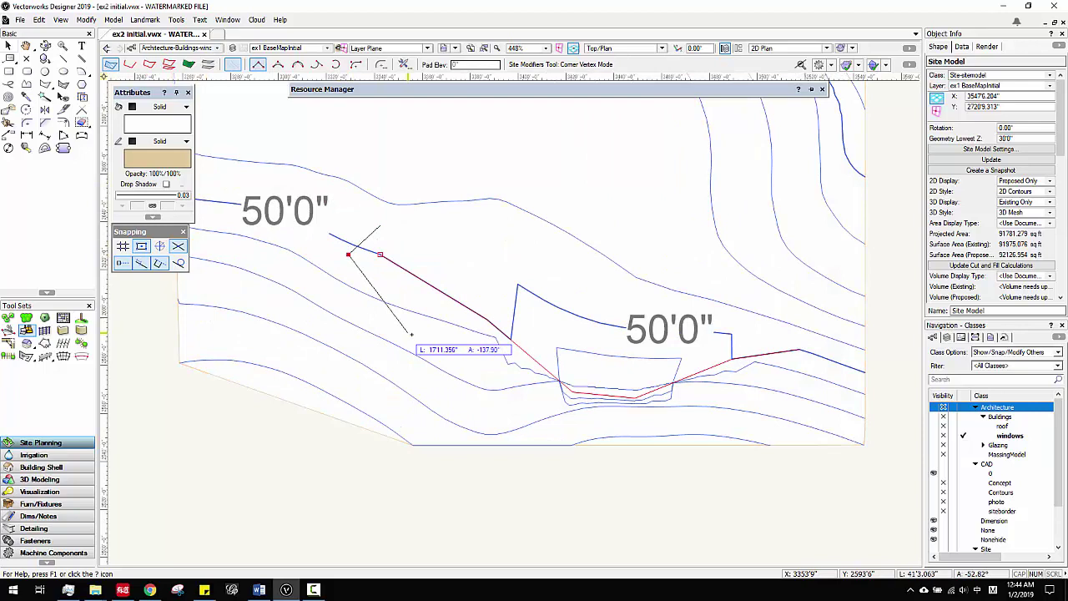
{"action": "left_click", "coordinate": [413, 336]}
{"action": "left_click", "coordinate": [519, 411]}
{"action": "left_click", "coordinate": [628, 419]}
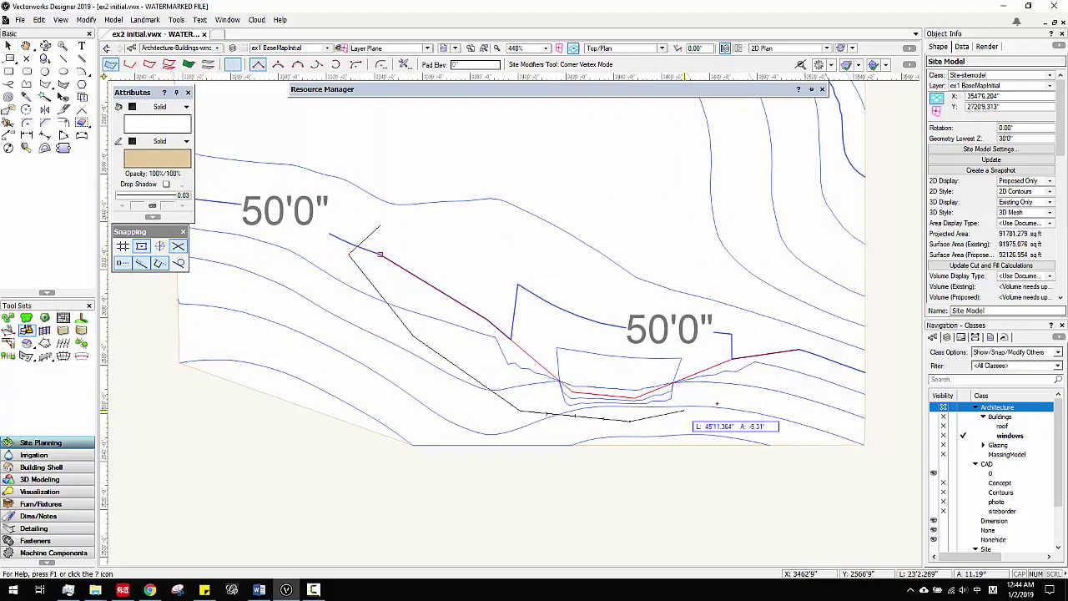
{"action": "left_click", "coordinate": [739, 384]}
{"action": "left_click", "coordinate": [808, 363]}
{"action": "left_click", "coordinate": [818, 334]}
{"action": "left_click", "coordinate": [563, 310]}
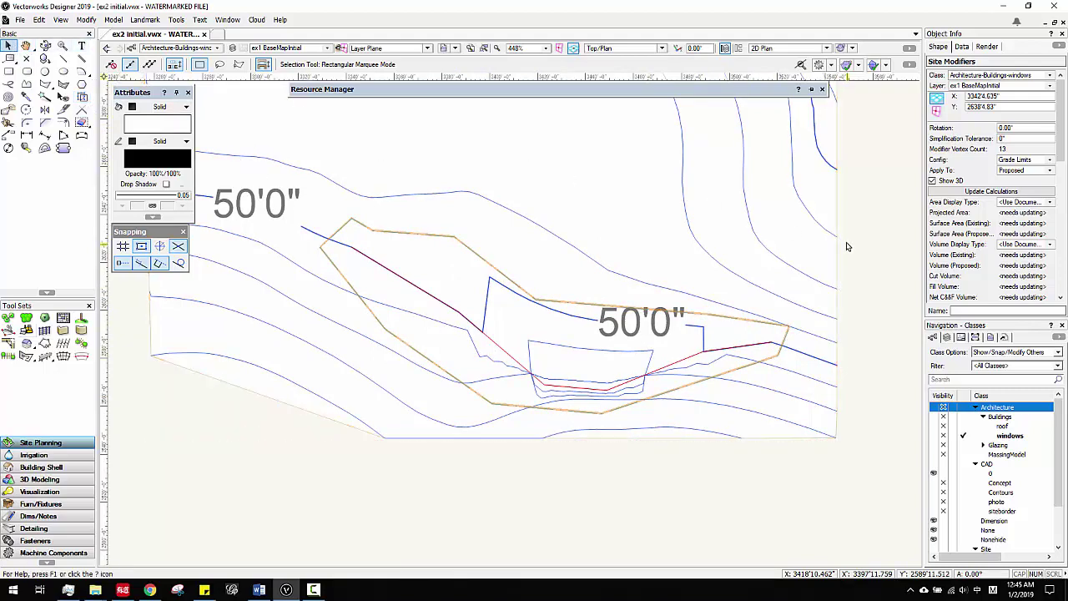
Step: Update the site model to apply the grade limits to the proposed contours
{"action": "right_click", "coordinate": [811, 239]}
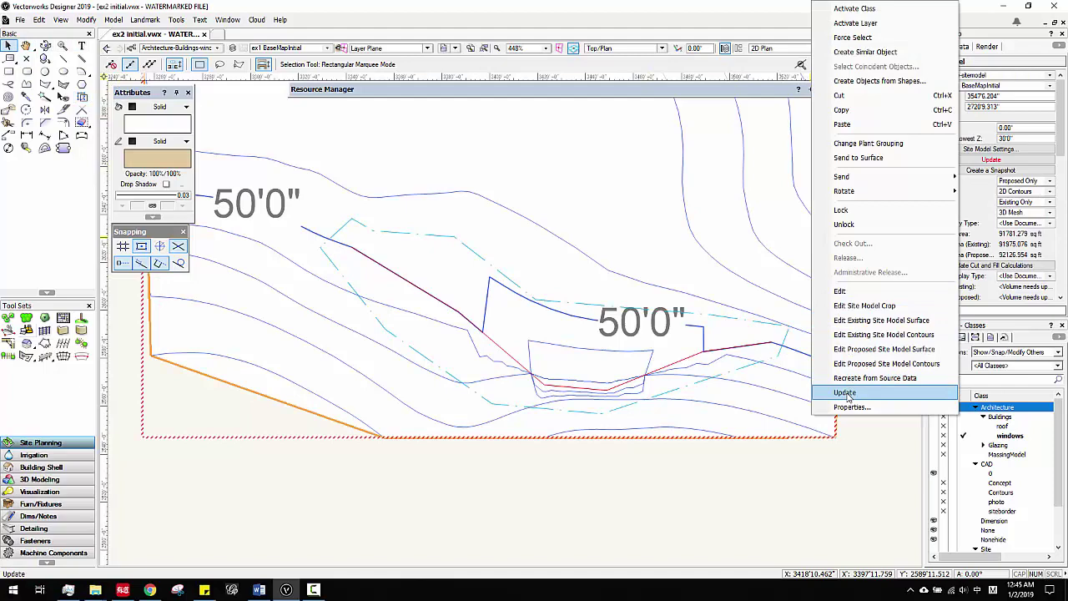
{"action": "left_click", "coordinate": [845, 393]}
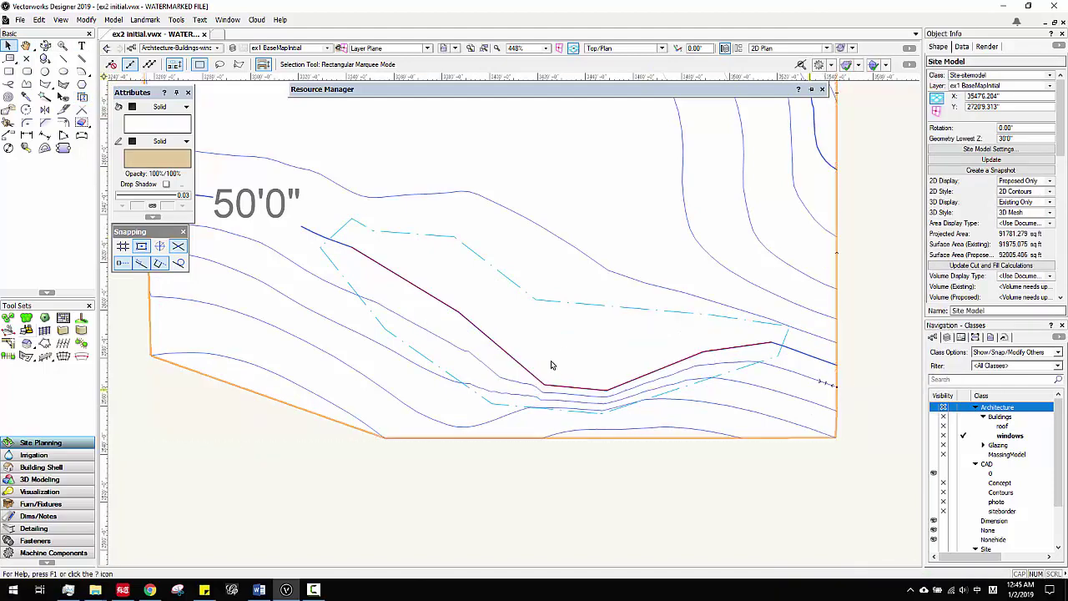
{"action": "middle_click_drag", "start_coordinate": [631, 352], "coordinate": [570, 318]}
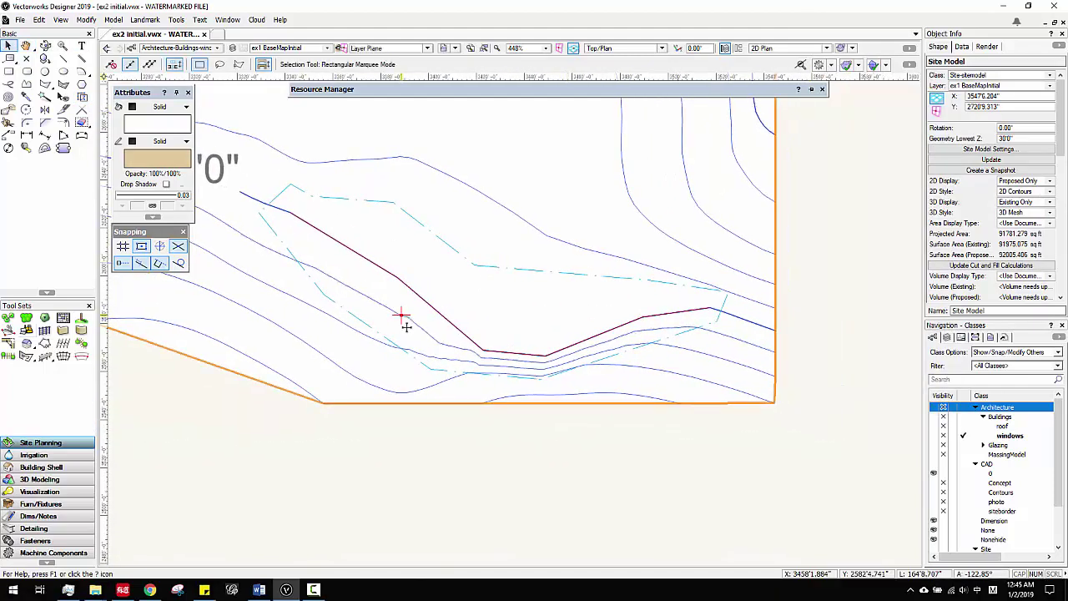
Step: Check the regraded contours against the large building by showing the Architecture class and its subclasses again
{"action": "scroll", "coordinate": [399, 319], "scroll_direction": "down", "scroll_amount": 2}
{"action": "scroll", "coordinate": [591, 375], "scroll_direction": "up", "scroll_amount": 2}
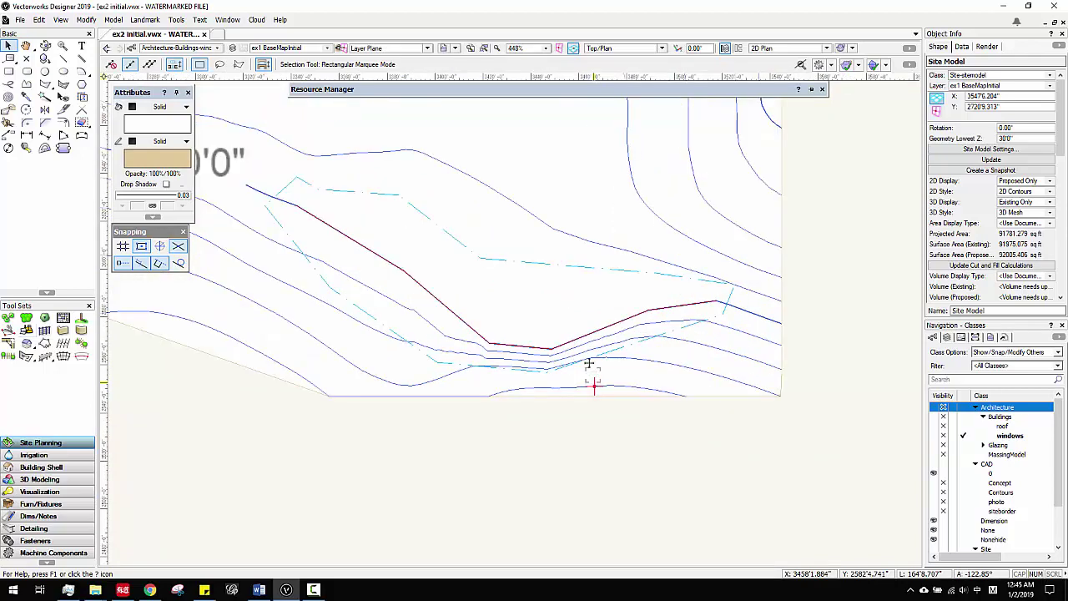
{"action": "scroll", "coordinate": [628, 305], "scroll_direction": "down", "scroll_amount": 2}
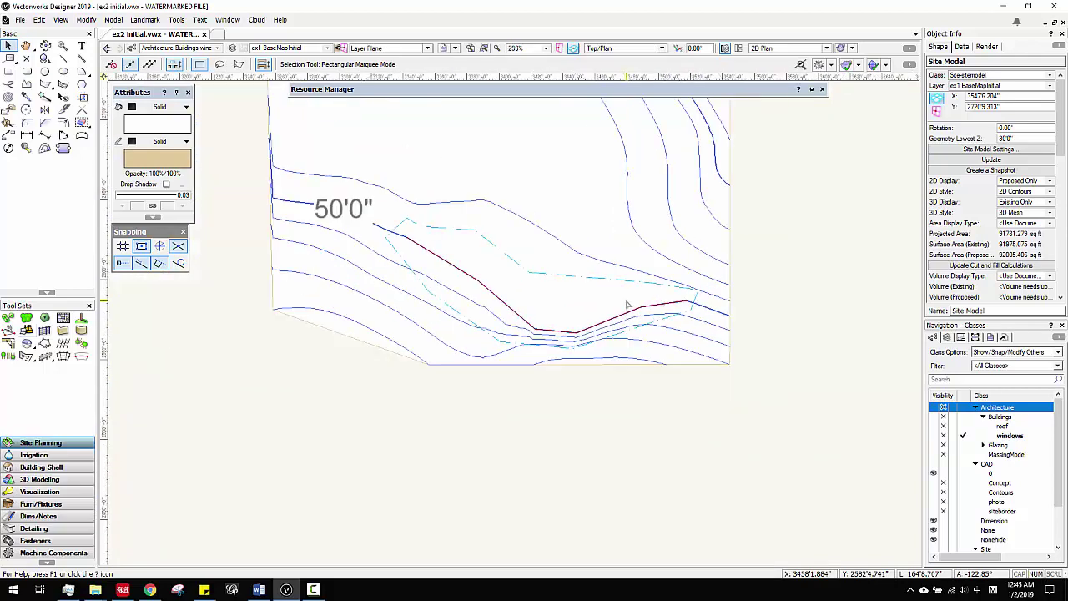
{"action": "left_click", "coordinate": [940, 408]}
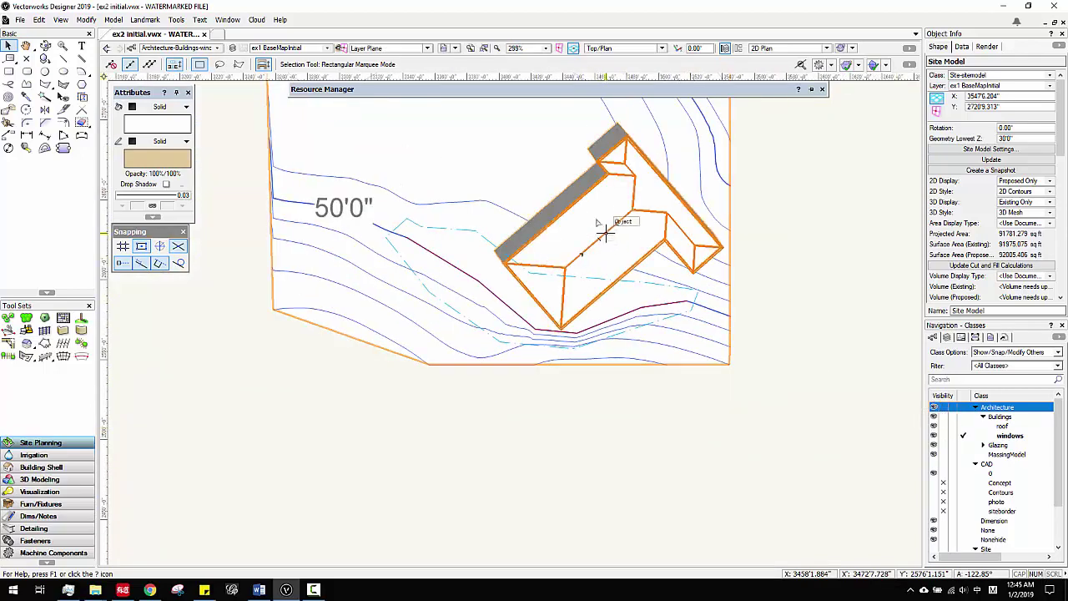
{"action": "scroll", "coordinate": [605, 235], "scroll_direction": "down", "scroll_amount": 4}
{"action": "scroll", "coordinate": [501, 250], "scroll_direction": "up", "scroll_amount": 2}
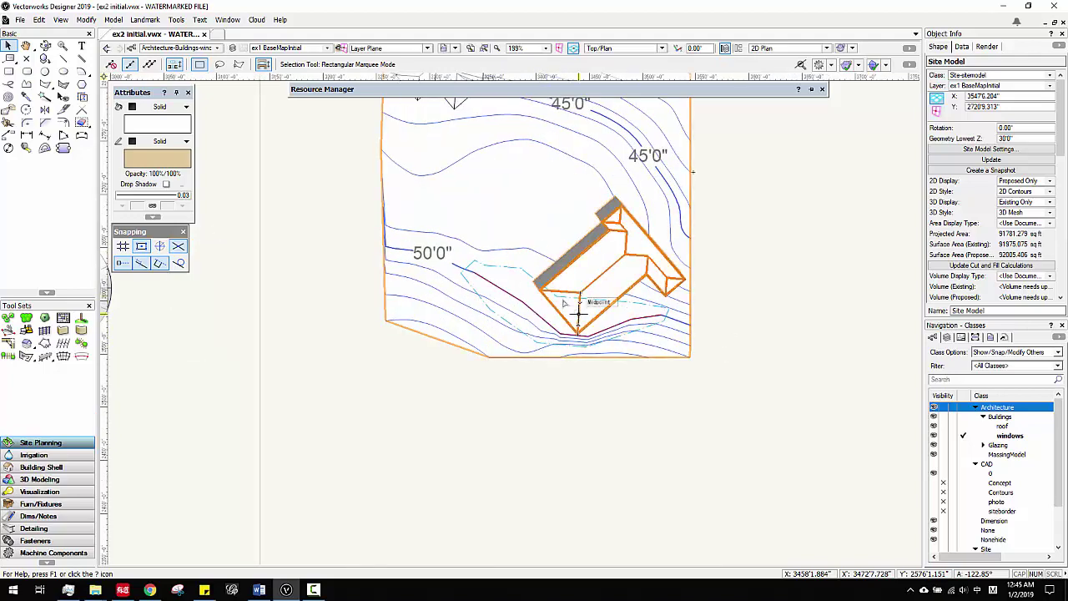
{"action": "middle_click_drag", "start_coordinate": [592, 250], "coordinate": [641, 364]}
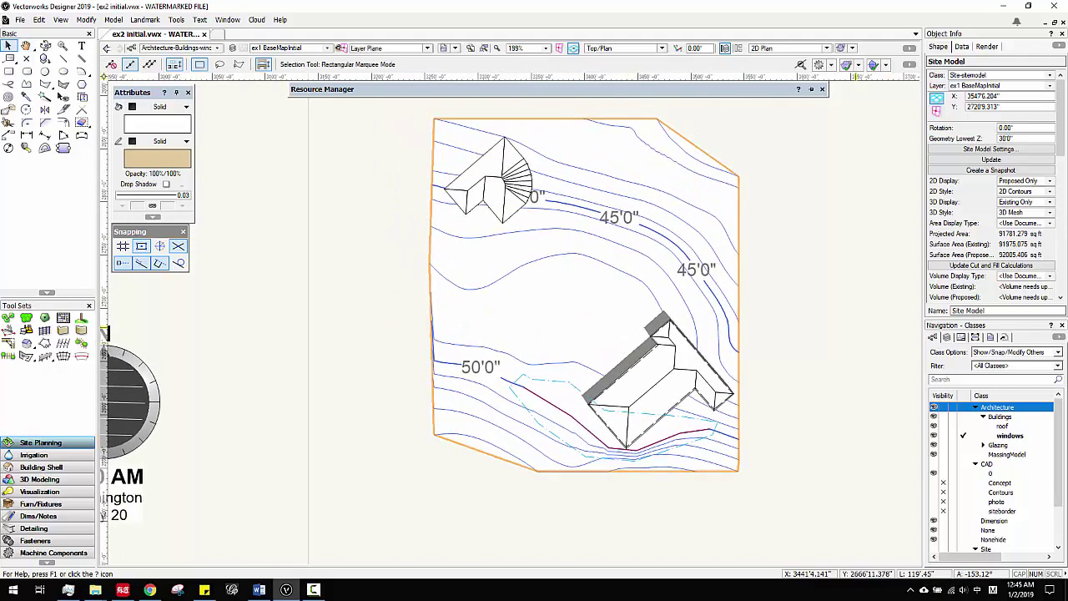
{"action": "key", "text": "F10"}
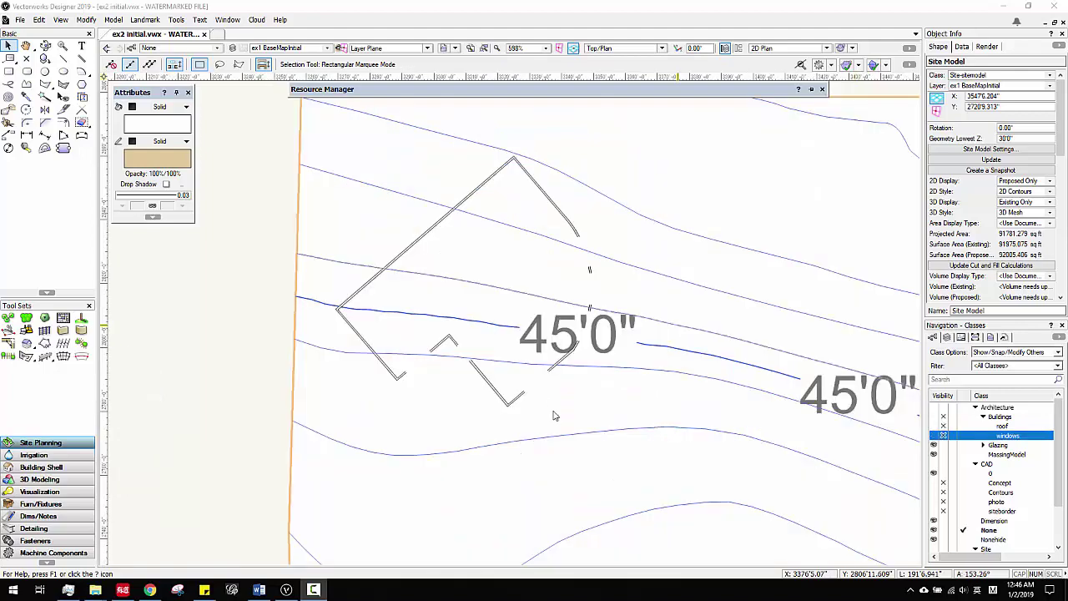
Step: Select all seven walls of the small building at the site's upper corner and convert a copy of them to polygons
{"action": "scroll", "coordinate": [453, 257], "scroll_direction": "down", "scroll_amount": 1}
{"action": "left_click", "coordinate": [537, 205]}
{"action": "mouse_move", "coordinate": [559, 212]}
{"action": "middle_mouse_down"}
{"action": "mouse_move", "coordinate": [553, 170]}
{"action": "mouse_move", "coordinate": [567, 211]}
{"action": "middle_mouse_up"}
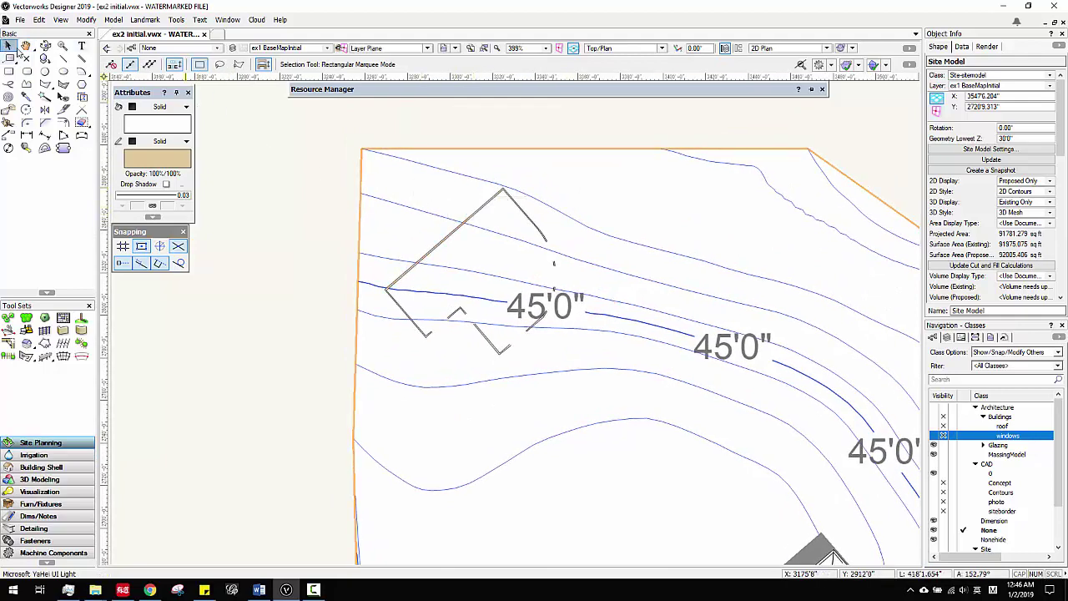
{"action": "left_click", "coordinate": [465, 219]}
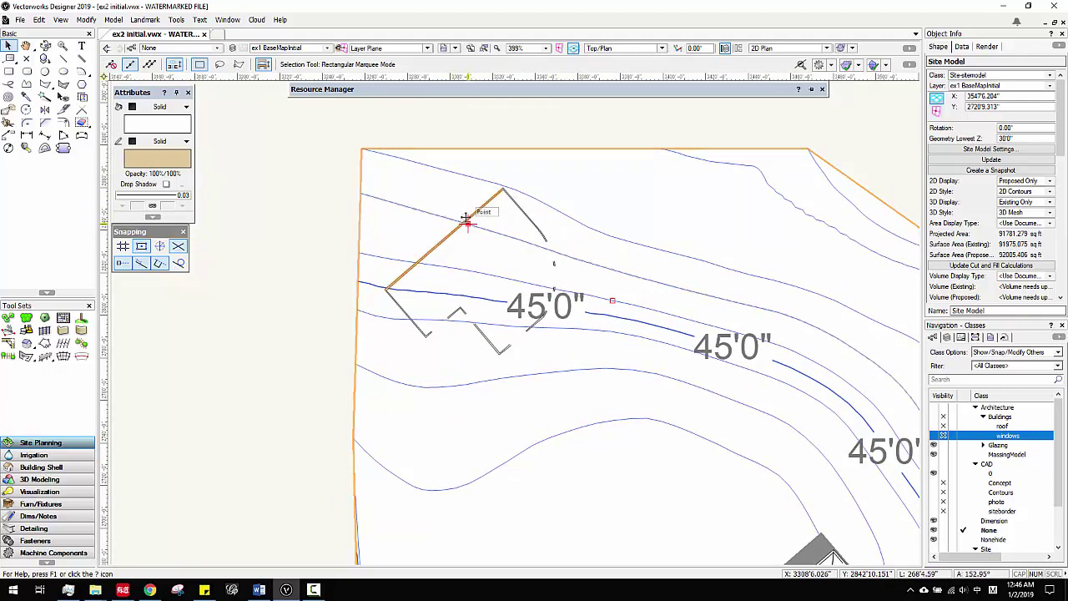
{"action": "left_click", "coordinate": [519, 209], "text": "shift"}
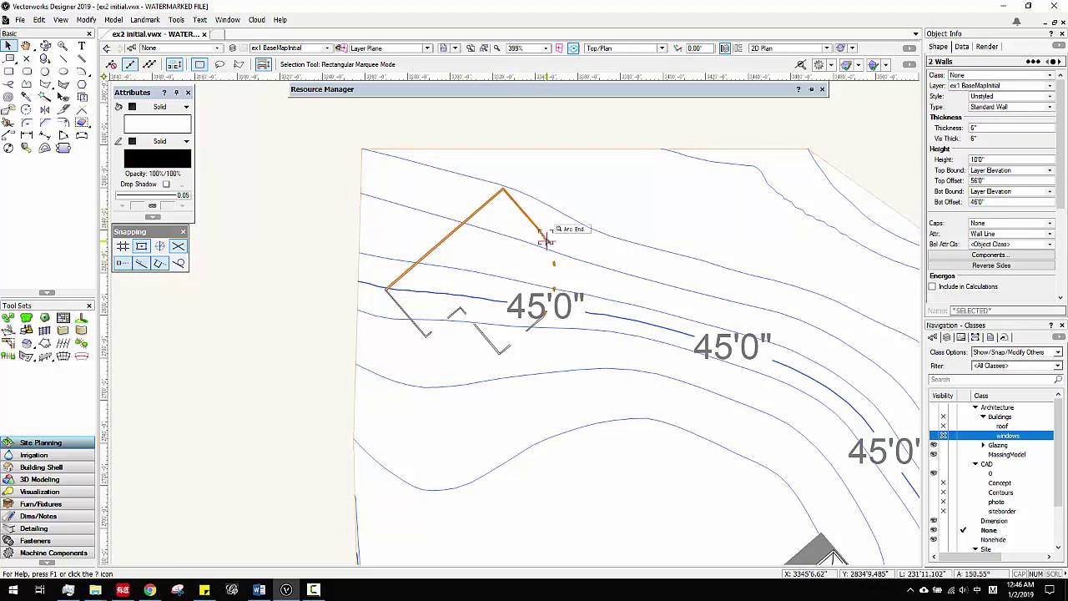
{"action": "left_click", "coordinate": [528, 332], "text": "shift"}
{"action": "left_click", "coordinate": [480, 331], "text": "shift"}
{"action": "left_click", "coordinate": [454, 315], "text": "shift"}
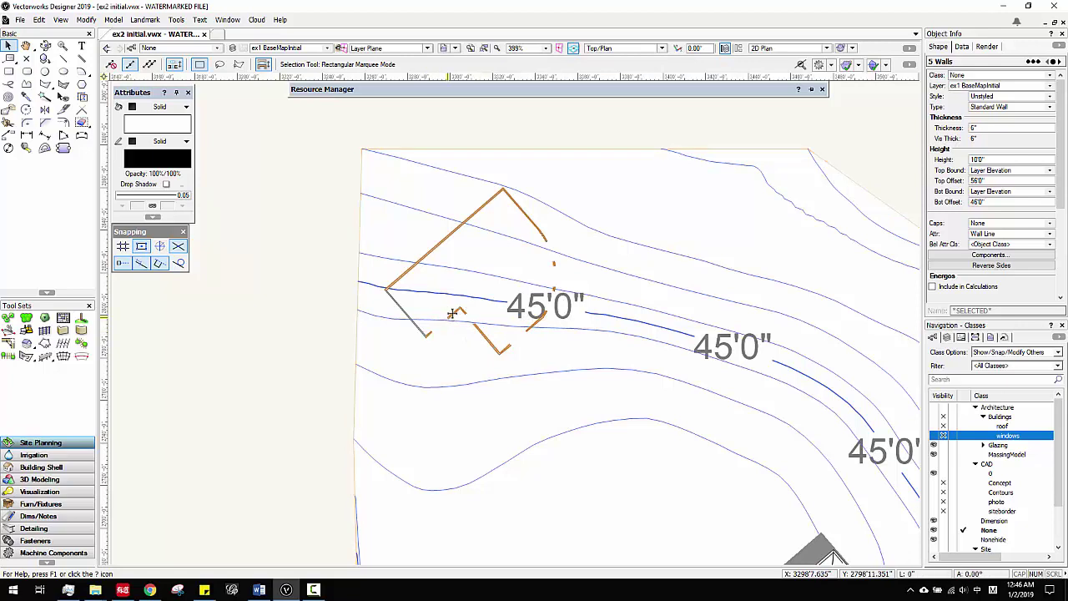
{"action": "left_click", "coordinate": [409, 315], "text": "shift"}
{"action": "scroll", "coordinate": [432, 285], "scroll_direction": "up", "scroll_amount": 1}
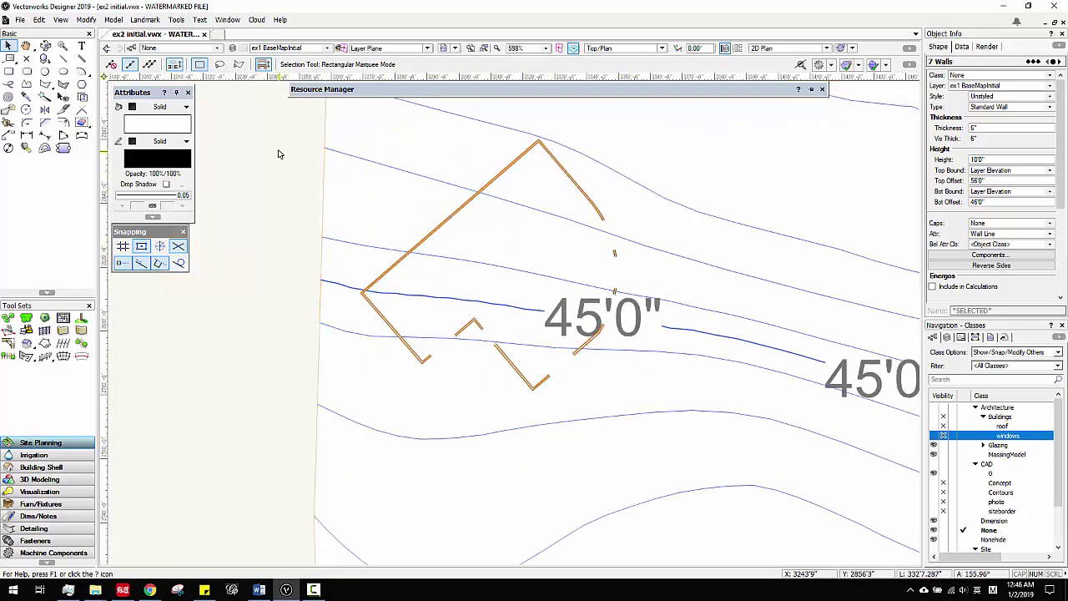
{"action": "left_click", "coordinate": [83, 20]}
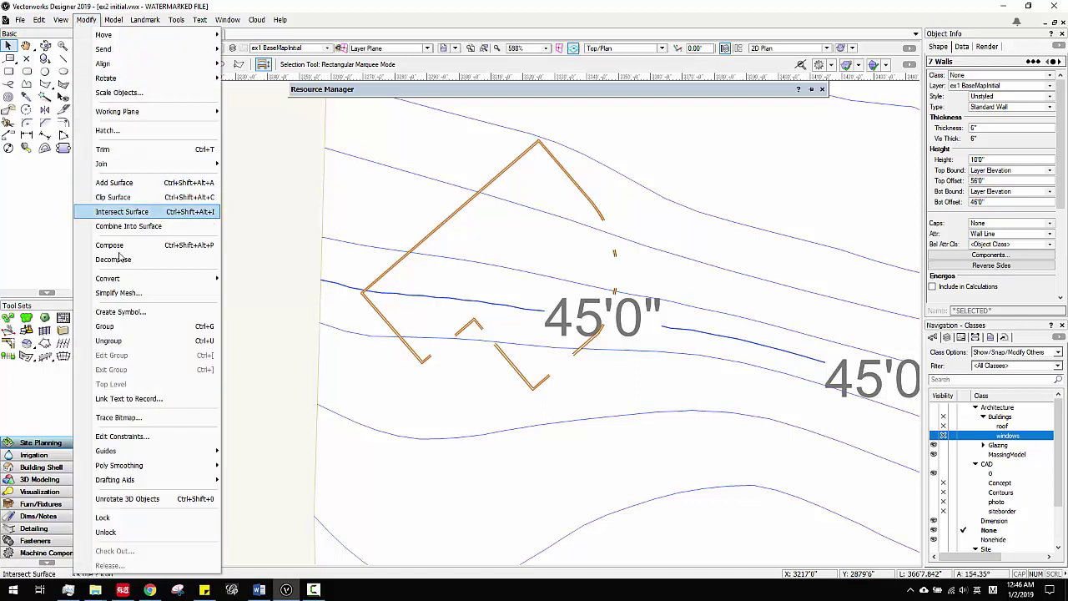
{"action": "mouse_move", "coordinate": [133, 282]}
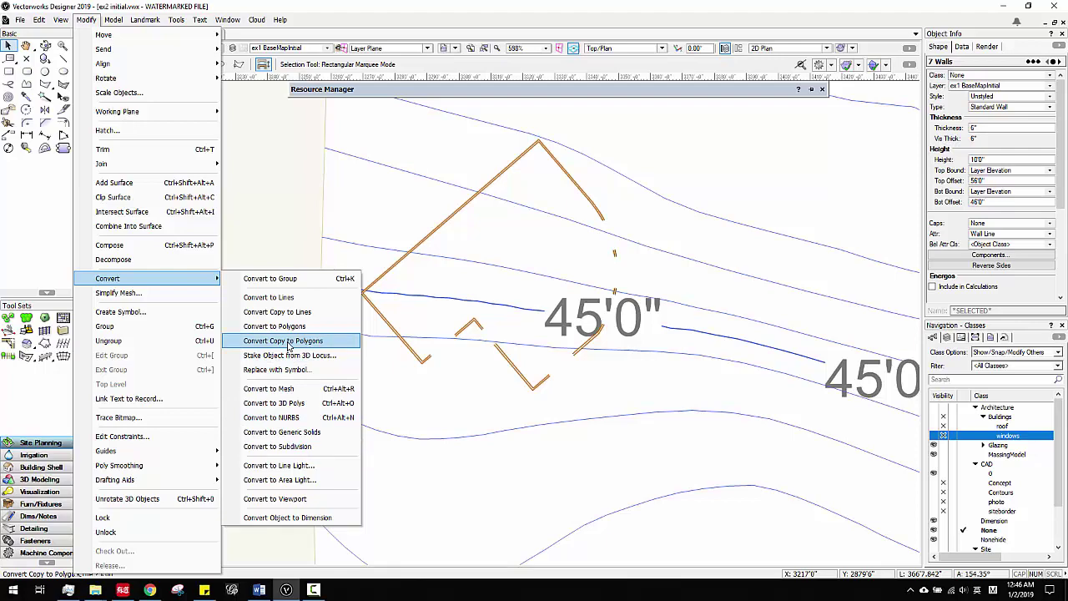
{"action": "left_click", "coordinate": [289, 341]}
Step: Move the converted wall polygons aside to check the building outline, and undo the move
{"action": "left_click_drag", "start_coordinate": [507, 229], "coordinate": [413, 229]}
{"action": "scroll", "coordinate": [583, 233], "scroll_direction": "down", "scroll_amount": 1}
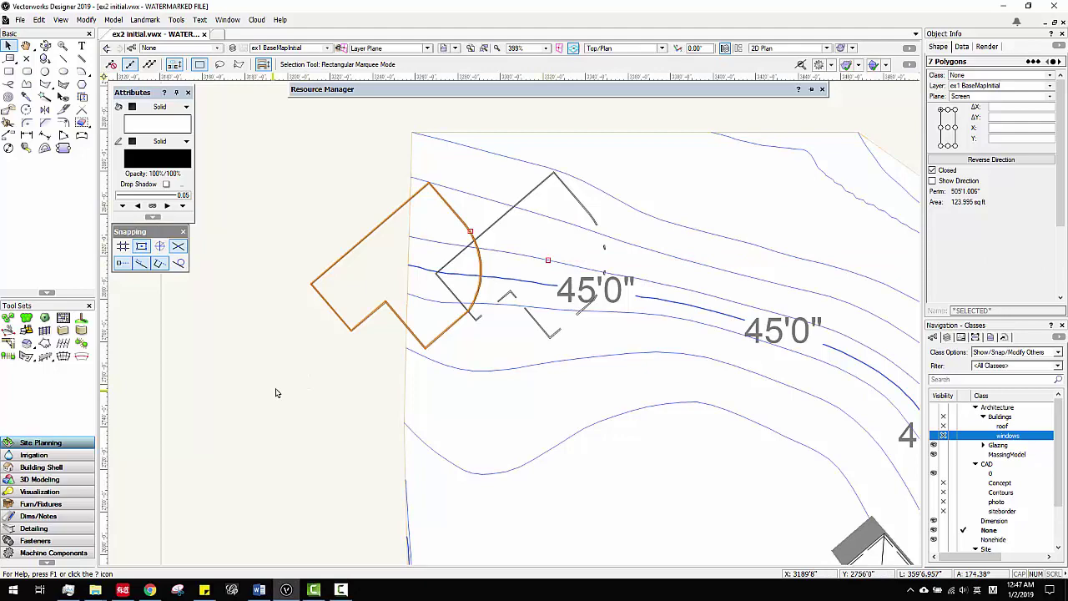
{"action": "key", "text": "ctrl+z"}
{"action": "key", "text": "ctrl+z"}
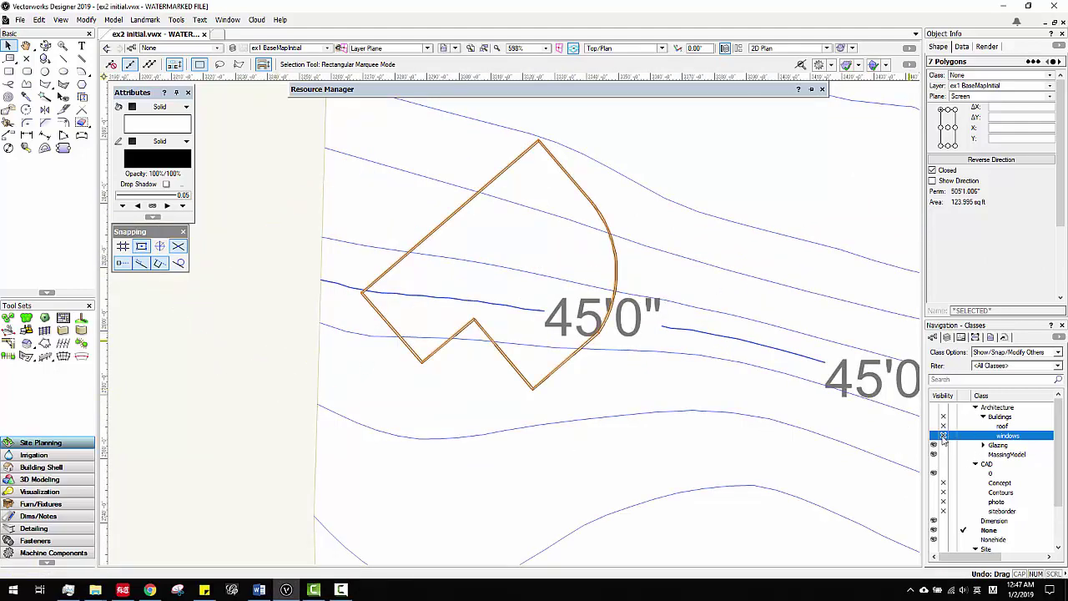
Step: Check the small building's outline polygon, leave it deselected, and show the sitemodel class
{"action": "scroll", "coordinate": [548, 148], "scroll_direction": "up", "scroll_amount": 2}
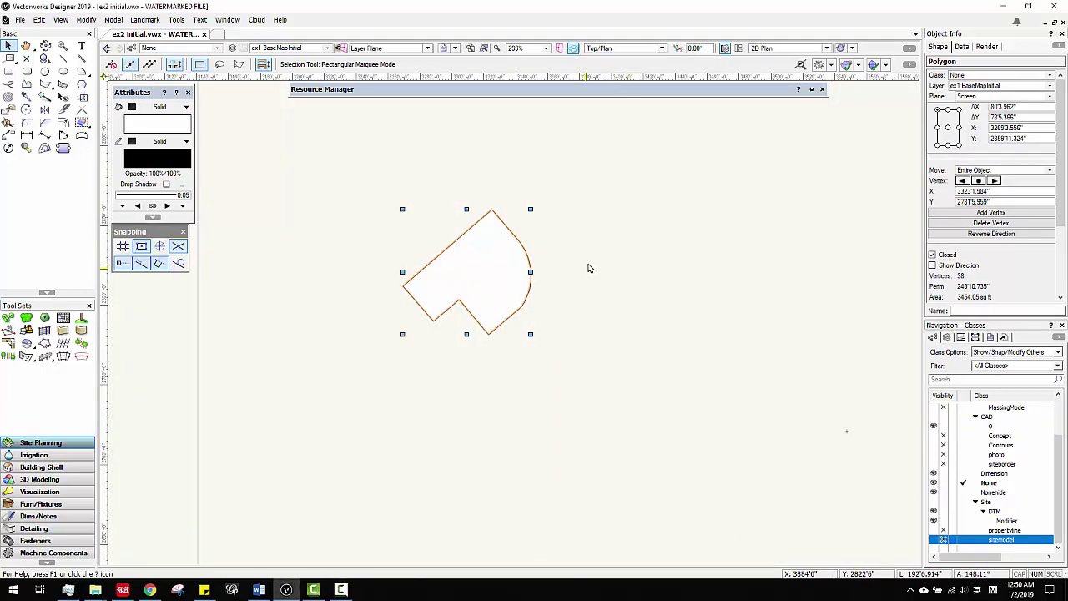
{"action": "left_click", "coordinate": [844, 432]}
{"action": "scroll", "coordinate": [487, 239], "scroll_direction": "up", "scroll_amount": 2}
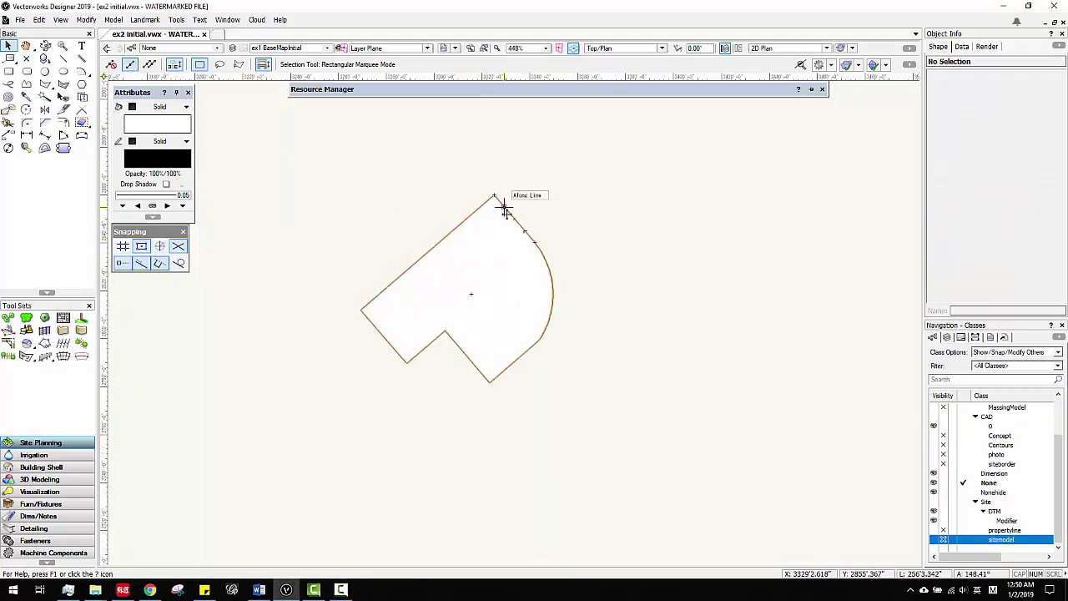
{"action": "scroll", "coordinate": [534, 250], "scroll_direction": "down", "scroll_amount": 3}
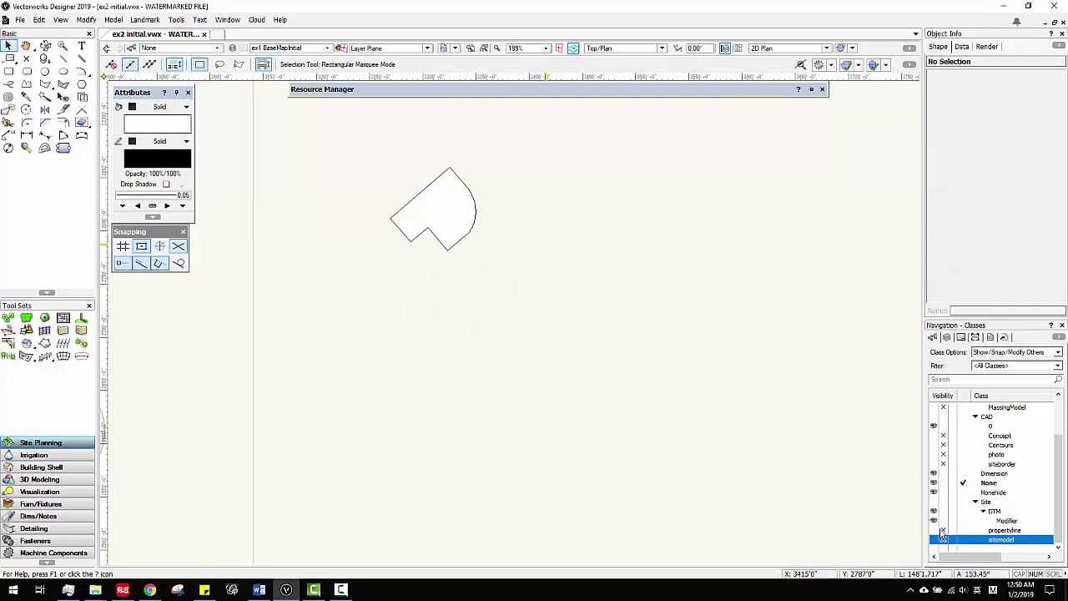
{"action": "left_click", "coordinate": [935, 541]}
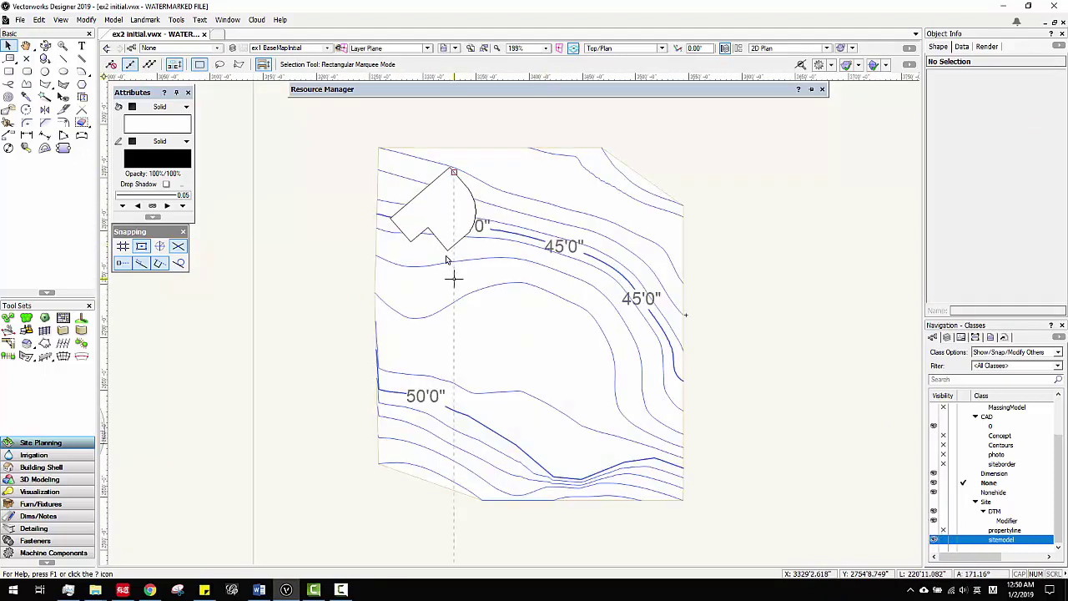
Step: Create a Site Modifier from the small building's outline polygon, with the properties dialog shown and the source shape deleted
{"action": "left_click", "coordinate": [436, 201]}
{"action": "right_click", "coordinate": [437, 203]}
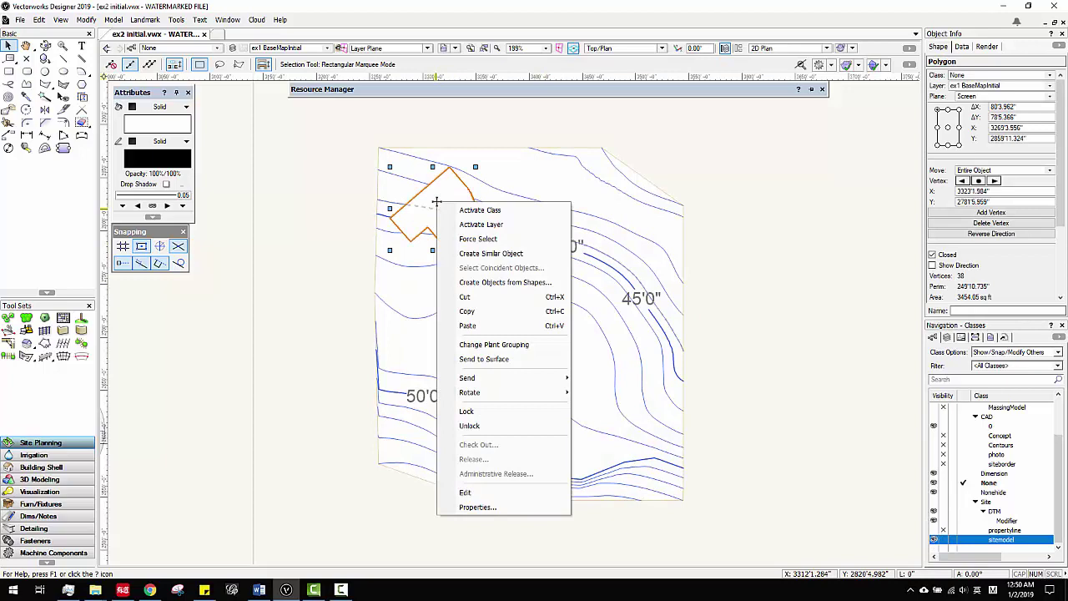
{"action": "left_click", "coordinate": [501, 284]}
{"action": "left_click_drag", "start_coordinate": [529, 221], "coordinate": [711, 142]}
{"action": "left_click", "coordinate": [735, 154]}
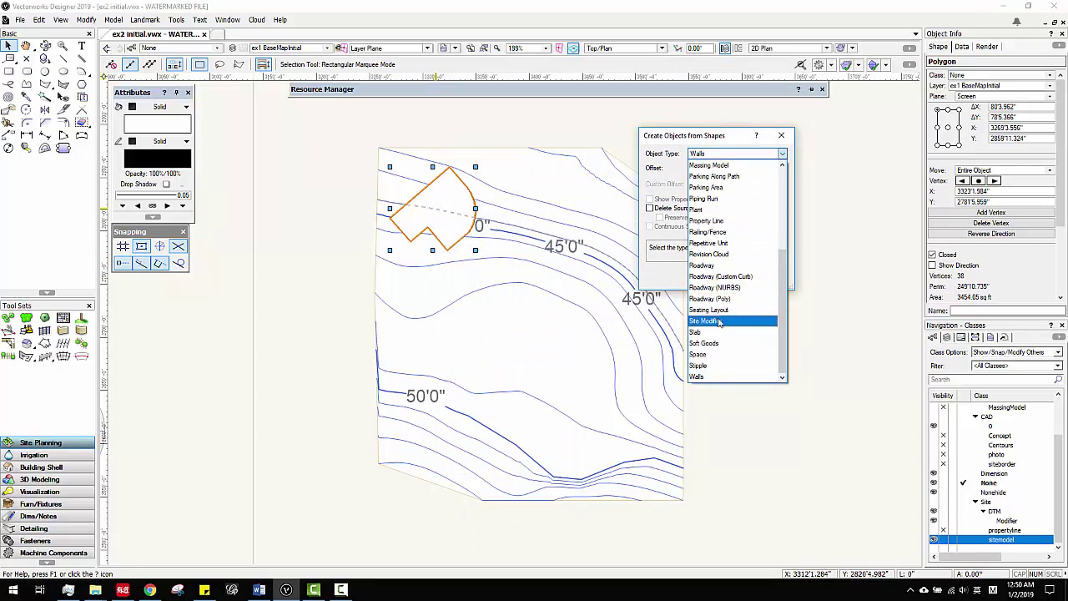
{"action": "left_click", "coordinate": [720, 323]}
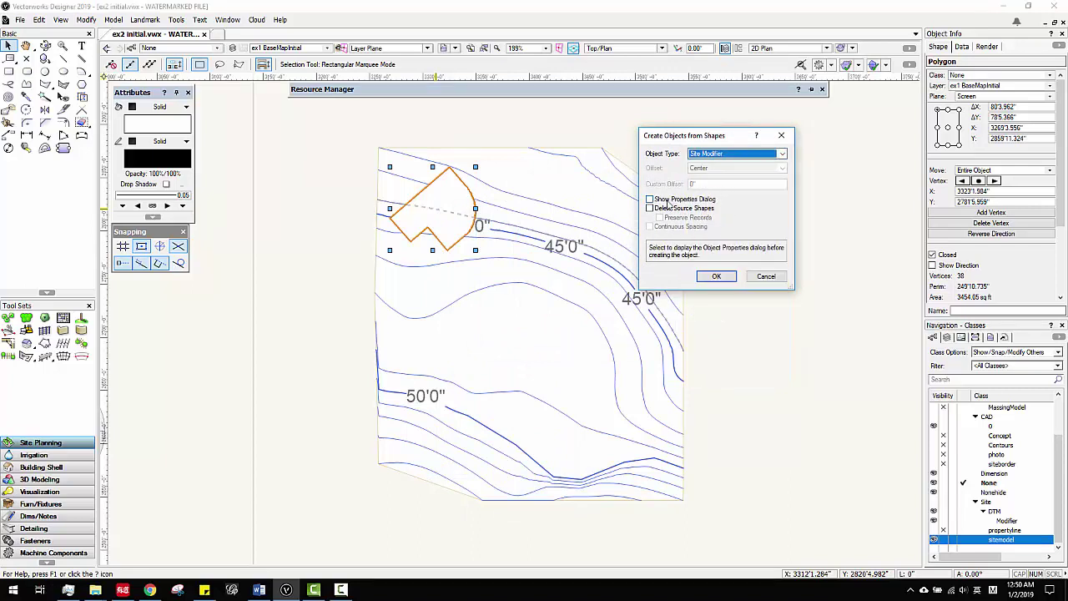
{"action": "left_click", "coordinate": [650, 201]}
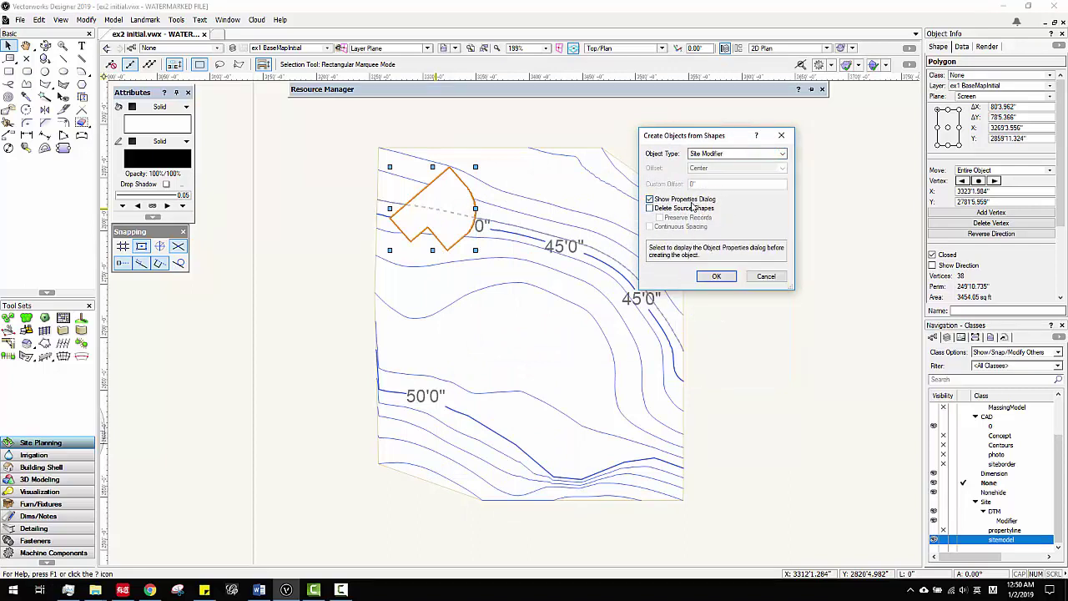
{"action": "left_click", "coordinate": [650, 208]}
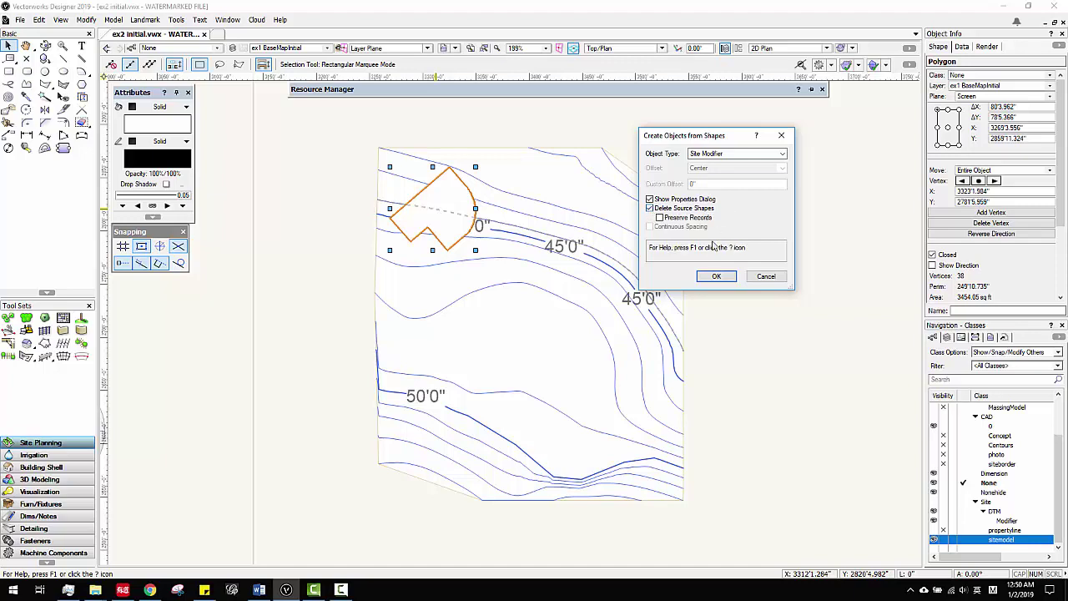
{"action": "left_click", "coordinate": [718, 276]}
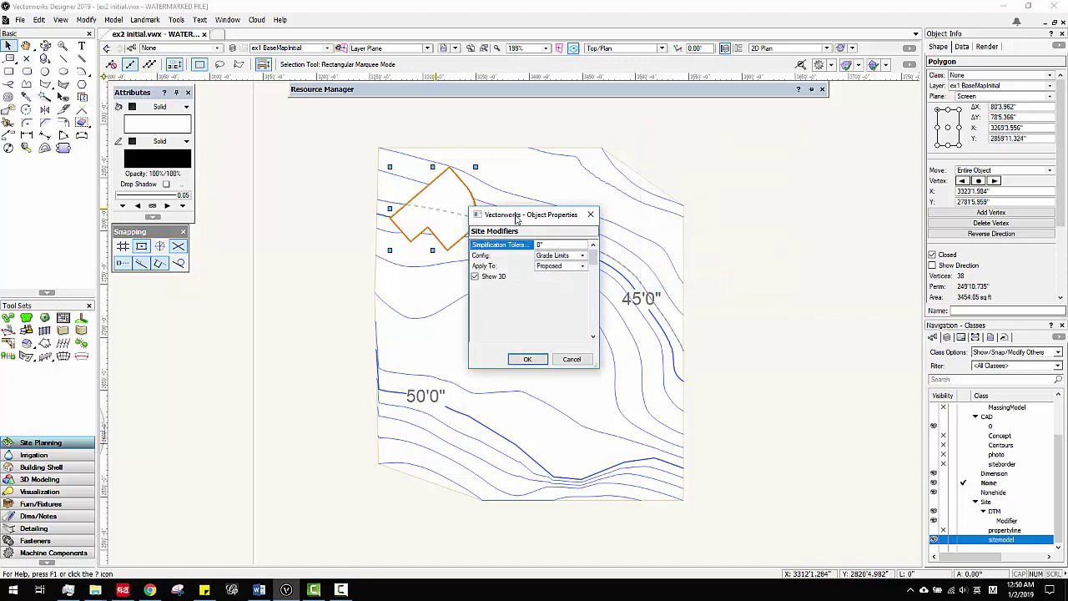
Step: Configure the site modifier as a Pad at elevation 46' and update the site model
{"action": "left_click", "coordinate": [811, 162]}
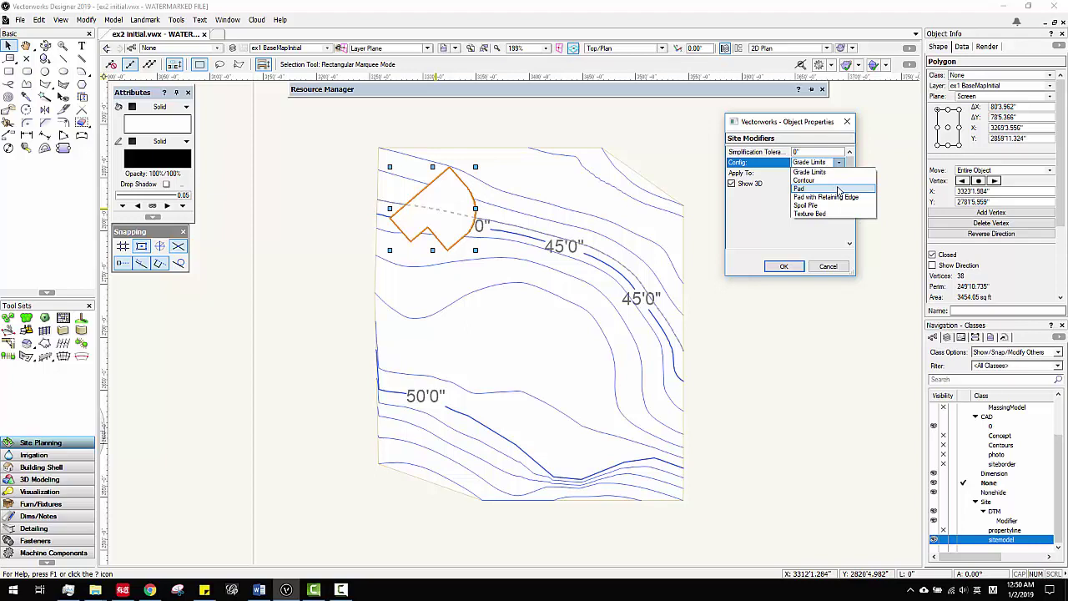
{"action": "left_click", "coordinate": [839, 190]}
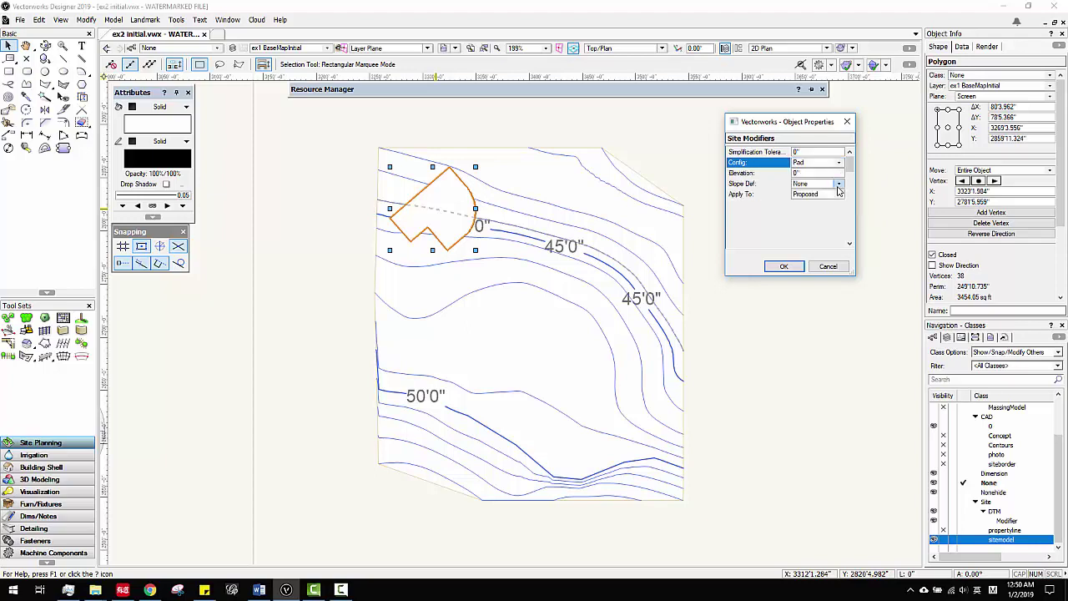
{"action": "left_click", "coordinate": [801, 174]}
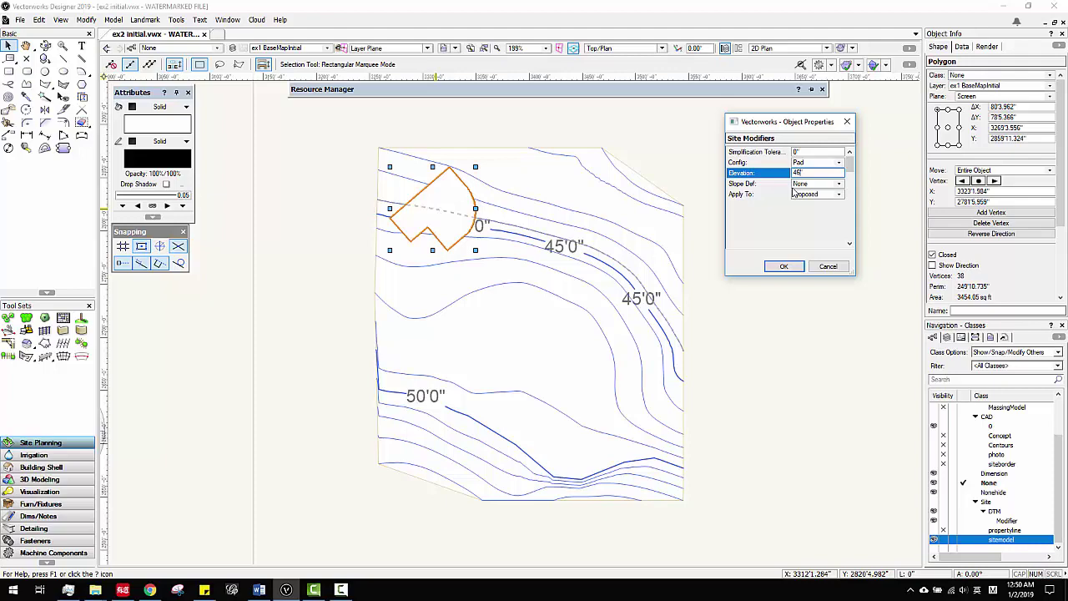
{"action": "left_click", "coordinate": [785, 266]}
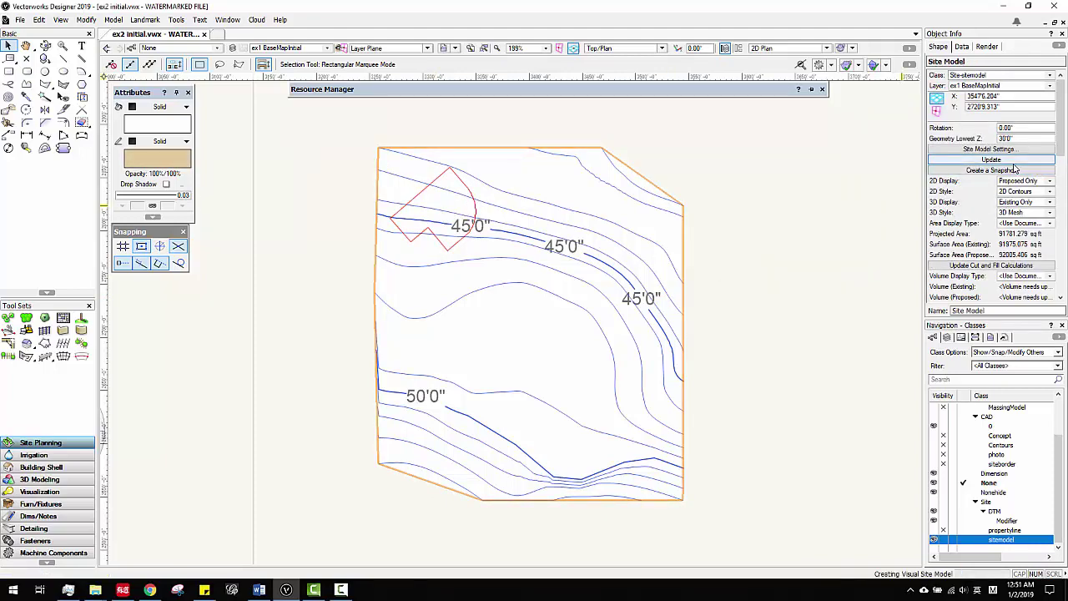
Step: Show the small building's pad in the Right Isometric view and change the site model's 3D Display setting
{"action": "scroll", "coordinate": [434, 190], "scroll_direction": "up", "scroll_amount": 5}
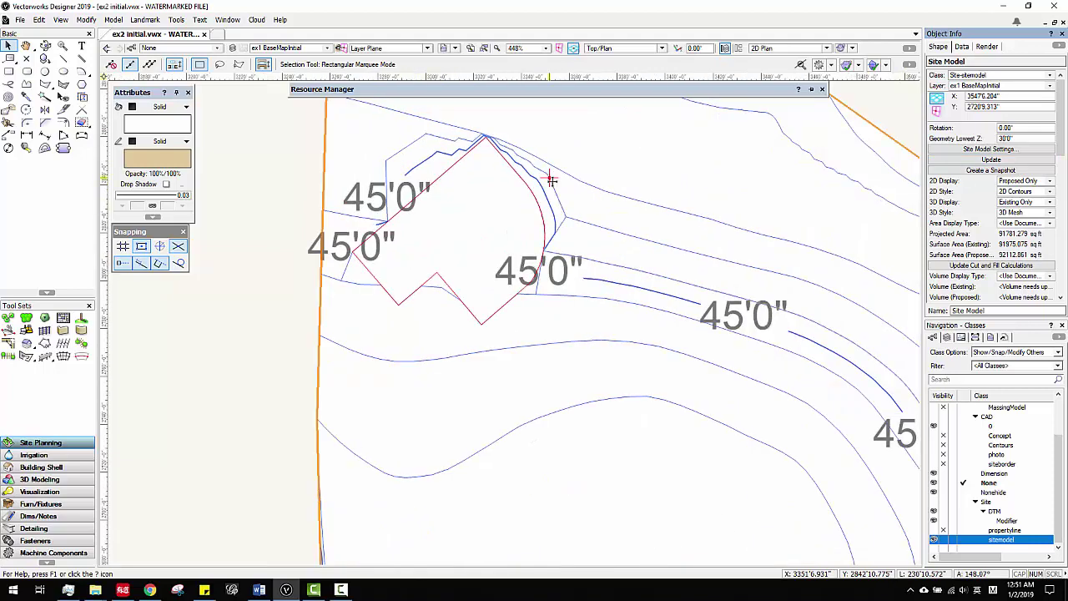
{"action": "left_click", "coordinate": [626, 47]}
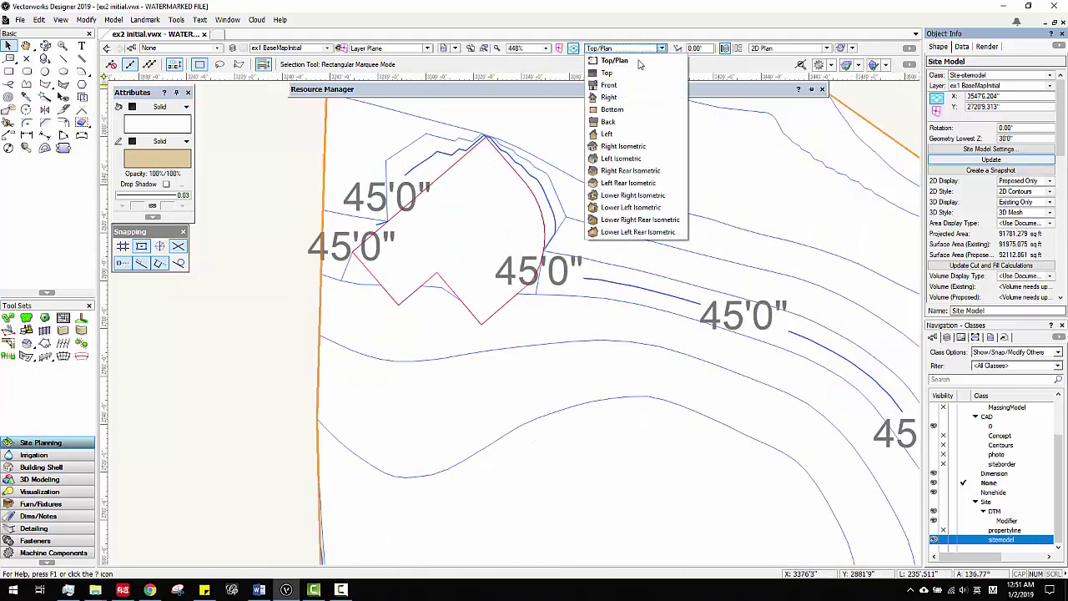
{"action": "left_click", "coordinate": [625, 146]}
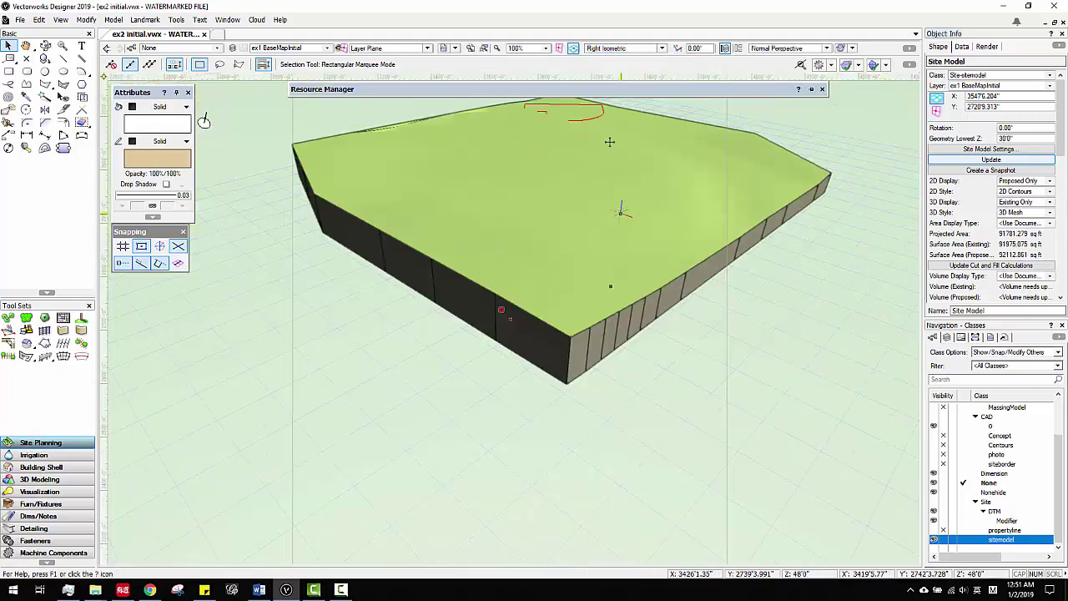
{"action": "middle_click_drag", "start_coordinate": [630, 131], "coordinate": [621, 264]}
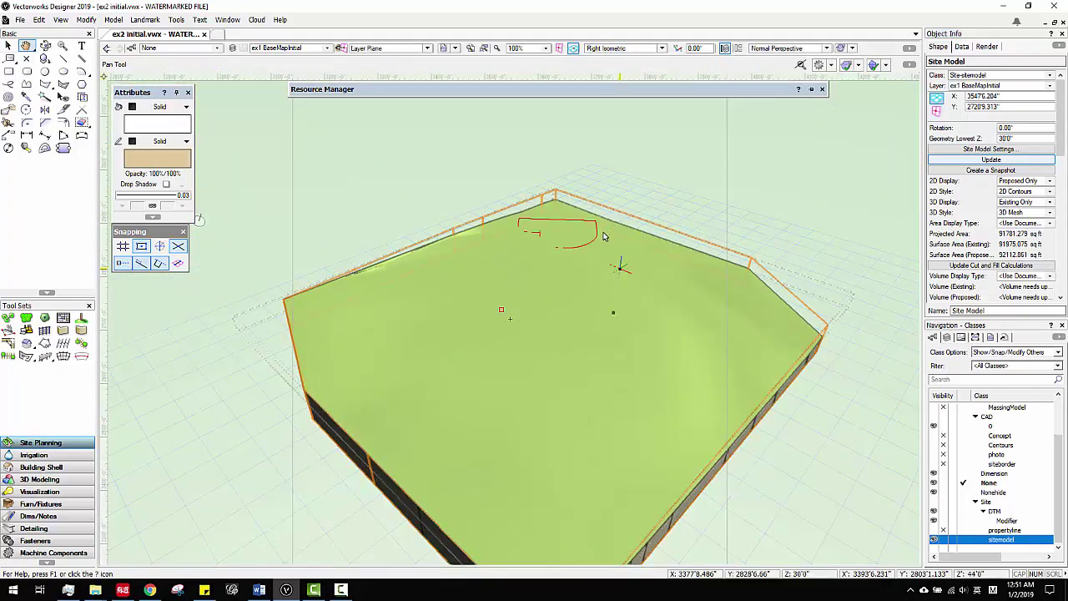
{"action": "scroll", "coordinate": [607, 234], "scroll_direction": "up", "scroll_amount": 2}
{"action": "left_click", "coordinate": [1026, 202]}
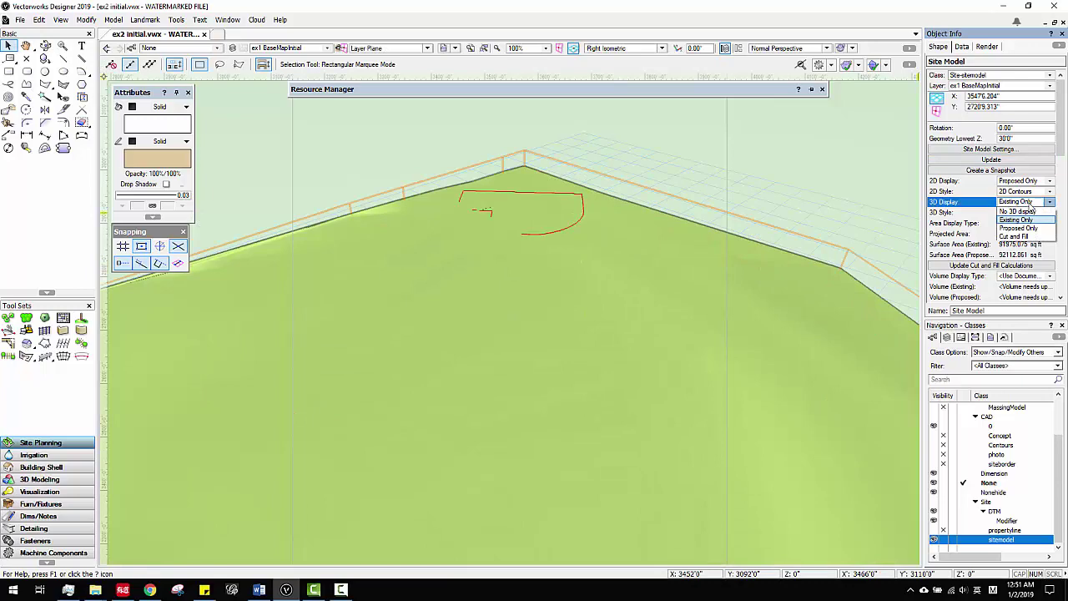
{"action": "key", "text": "Return"}
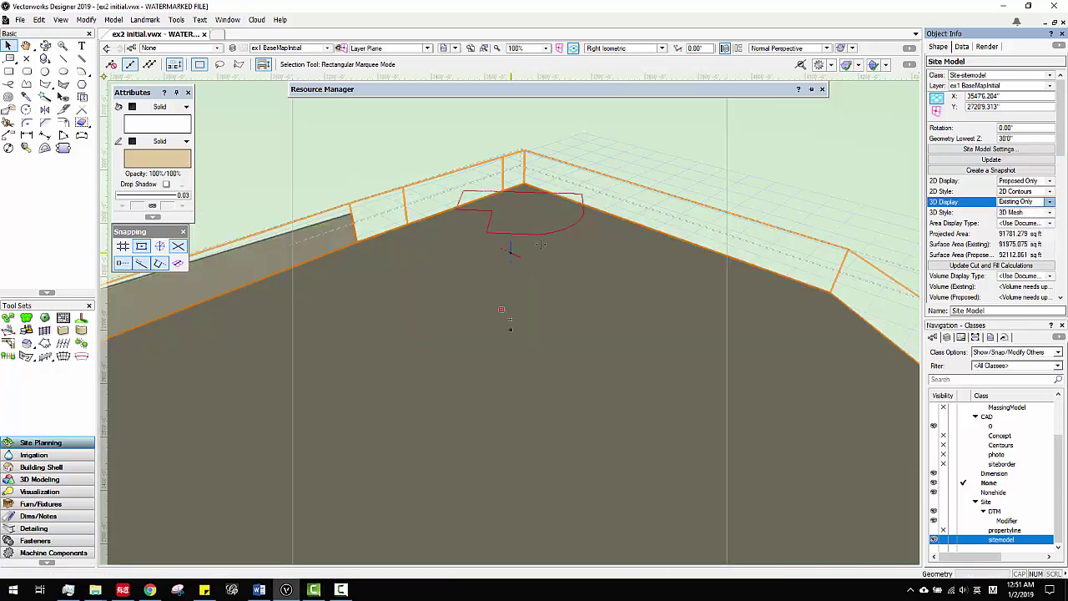
Step: Set the site model's 3D Display to Proposed Only, inspect the small building's pad in 3D, and return to Top/Plan with its modifier selected
{"action": "scroll", "coordinate": [635, 267], "scroll_direction": "down", "scroll_amount": 3}
{"action": "middle_click_drag", "start_coordinate": [228, 217], "coordinate": [340, 143], "text": "ctrl"}
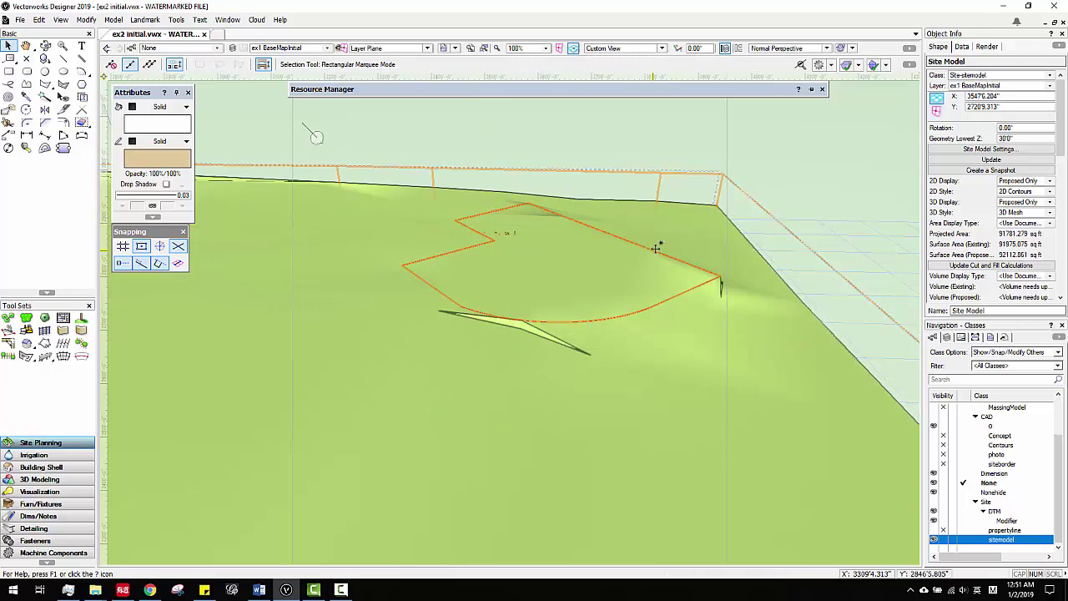
{"action": "left_click", "coordinate": [657, 243]}
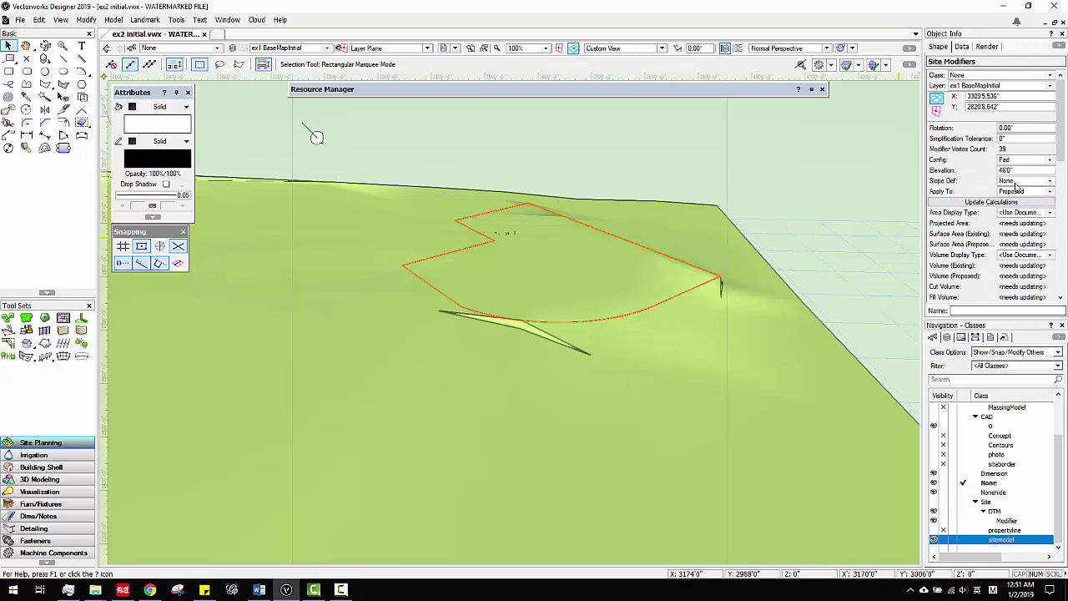
{"action": "left_click", "coordinate": [609, 49]}
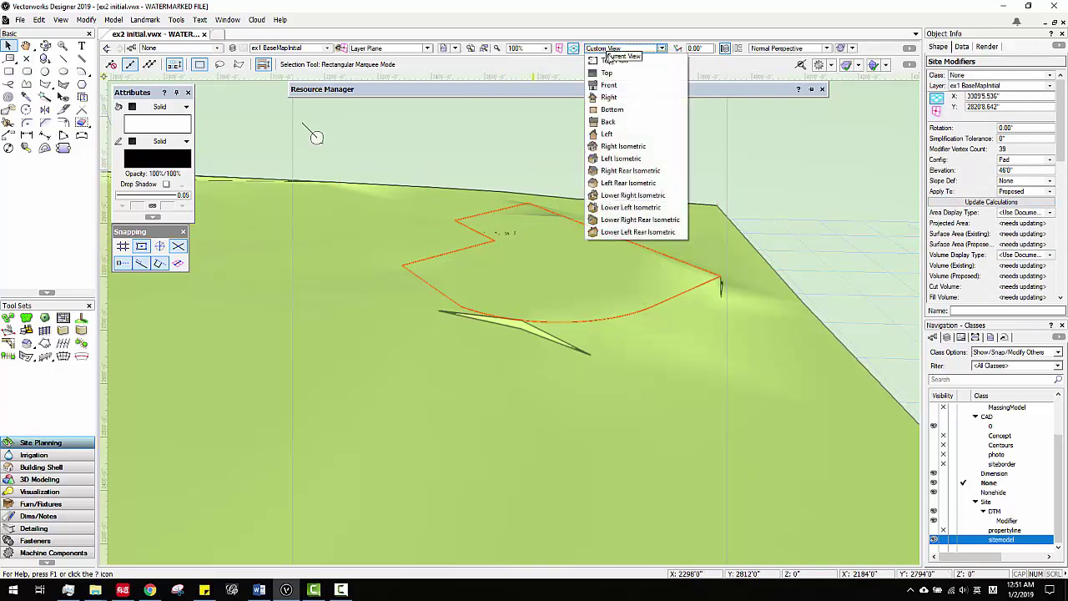
{"action": "left_click", "coordinate": [616, 61]}
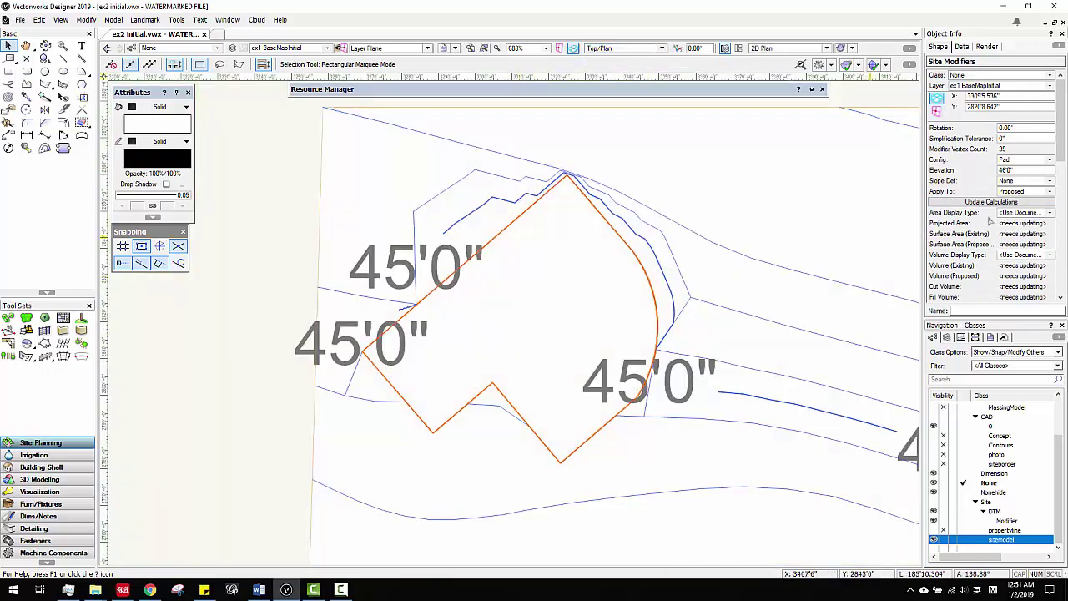
Step: Set the small building pad's slope definition to Downward Grade in % and display its slope label
{"action": "left_click", "coordinate": [1031, 160]}
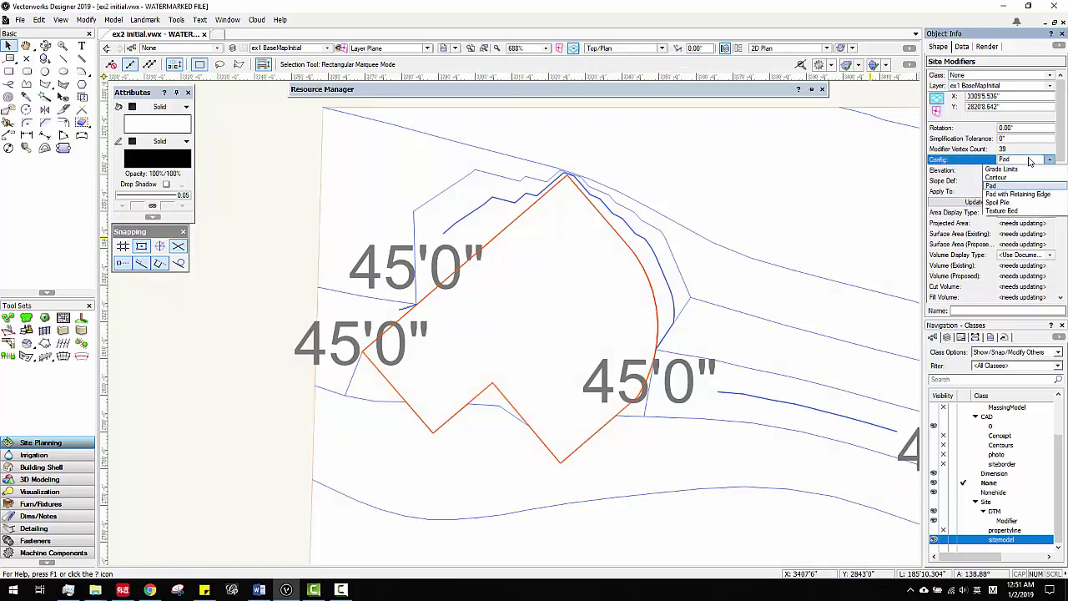
{"action": "left_click", "coordinate": [1030, 186]}
{"action": "left_click", "coordinate": [1028, 180]}
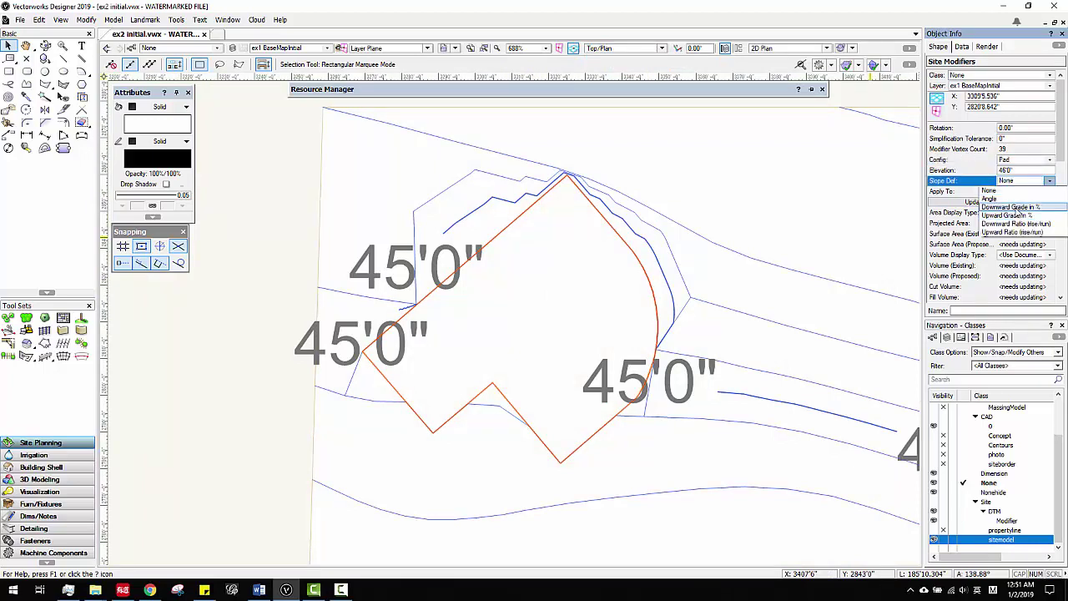
{"action": "left_click", "coordinate": [1011, 206]}
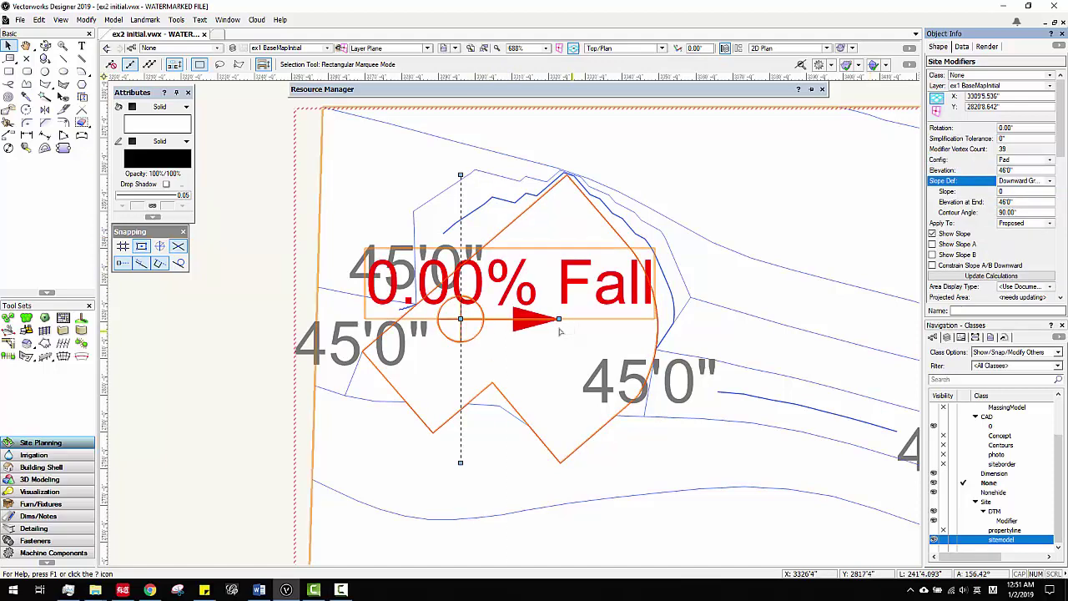
{"action": "scroll", "coordinate": [581, 320], "scroll_direction": "down", "scroll_amount": 5}
{"action": "scroll", "coordinate": [582, 319], "scroll_direction": "up", "scroll_amount": 3}
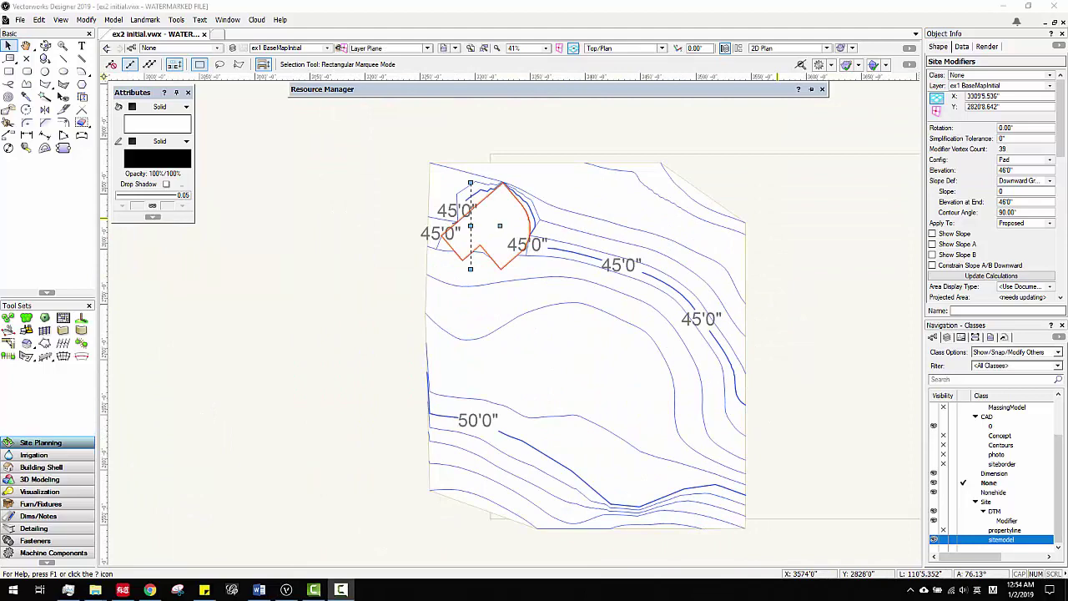
{"action": "scroll", "coordinate": [492, 204], "scroll_direction": "up", "scroll_amount": 1}
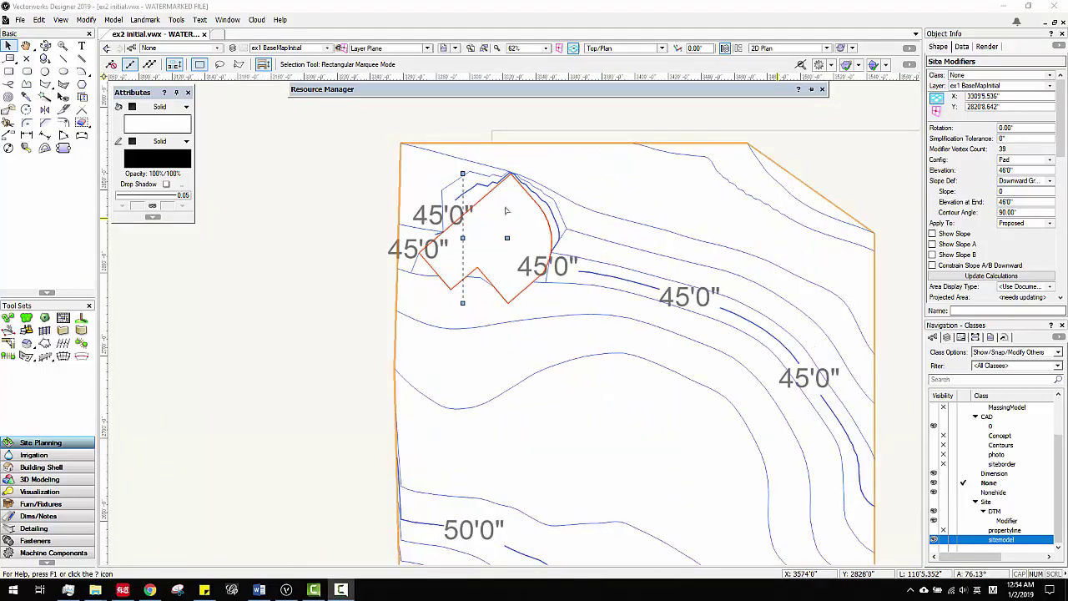
{"action": "middle_click_drag", "start_coordinate": [498, 205], "coordinate": [448, 196]}
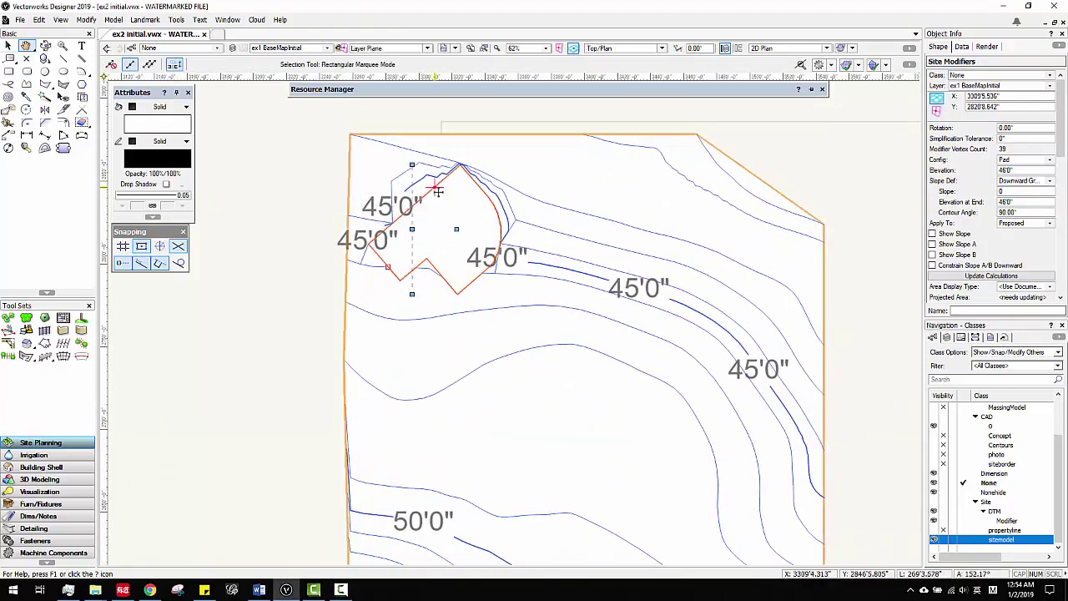
{"action": "left_click", "coordinate": [932, 233]}
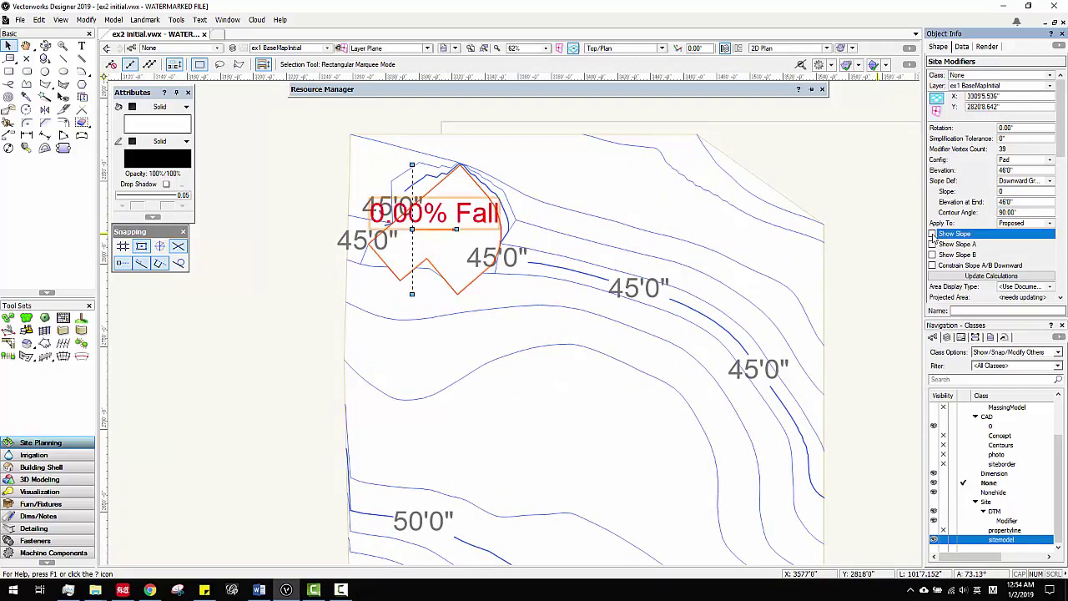
Step: Rotate the pad's contour line to an angle of about -64° and aim its slope arrow diagonally along the small building
{"action": "scroll", "coordinate": [413, 221], "scroll_direction": "up", "scroll_amount": 1}
{"action": "scroll", "coordinate": [408, 222], "scroll_direction": "down", "scroll_amount": 1}
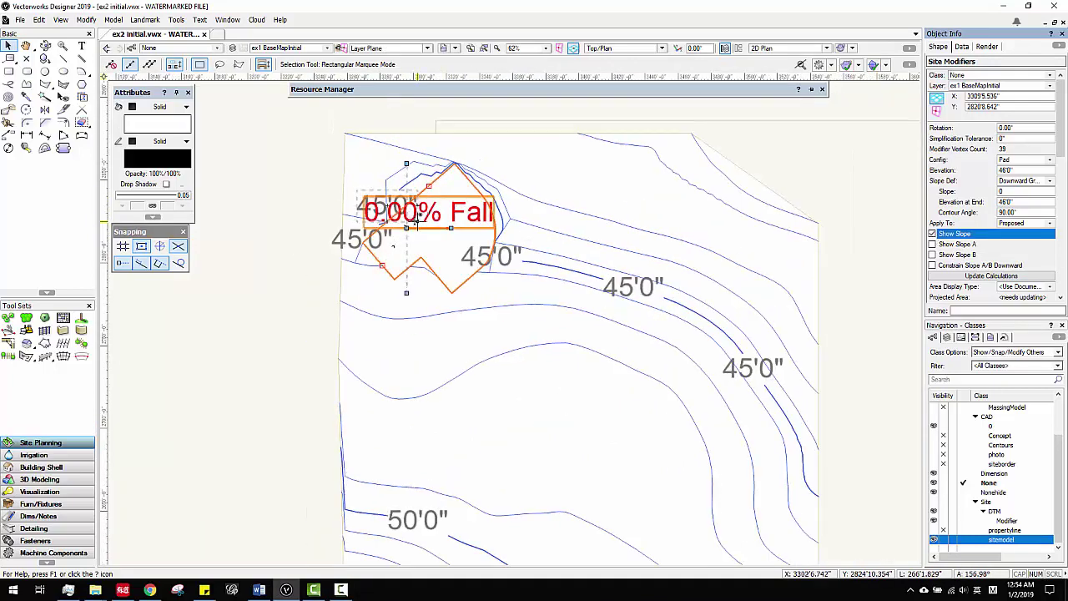
{"action": "scroll", "coordinate": [449, 234], "scroll_direction": "up", "scroll_amount": 1}
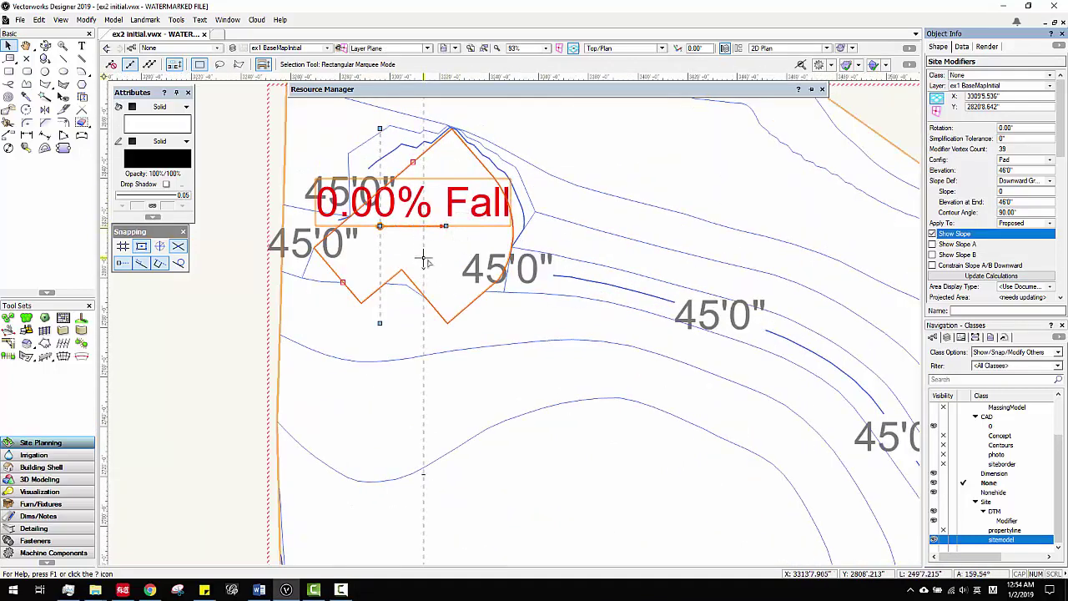
{"action": "scroll", "coordinate": [447, 222], "scroll_direction": "up", "scroll_amount": 2}
{"action": "scroll", "coordinate": [457, 222], "scroll_direction": "down", "scroll_amount": 3}
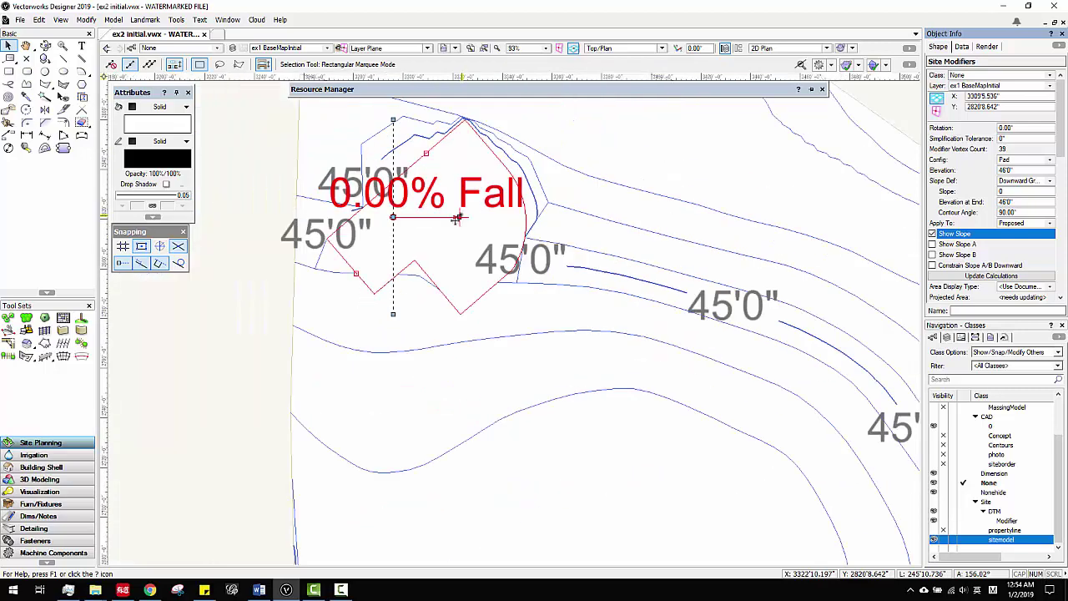
{"action": "scroll", "coordinate": [342, 240], "scroll_direction": "up", "scroll_amount": 2}
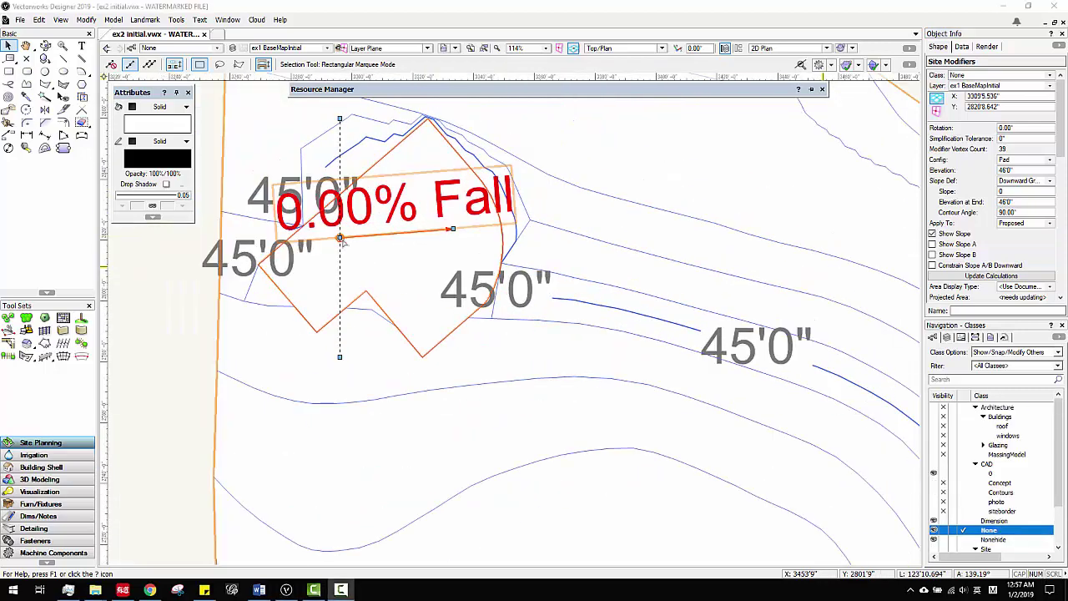
{"action": "left_click", "coordinate": [340, 359]}
{"action": "left_click_drag", "start_coordinate": [339, 357], "coordinate": [380, 356]}
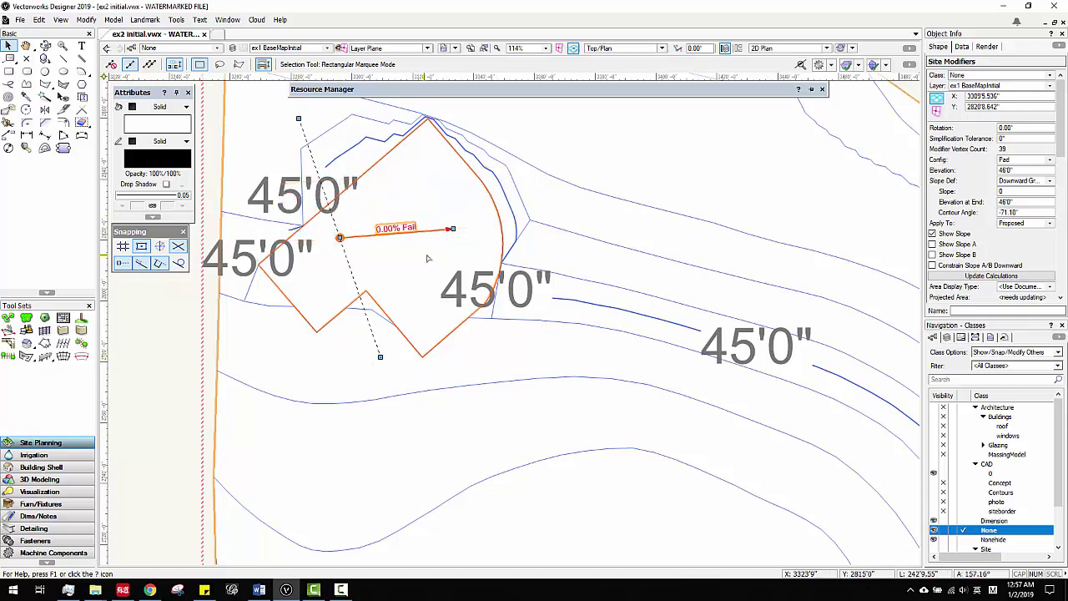
{"action": "left_click_drag", "start_coordinate": [451, 230], "coordinate": [437, 180]}
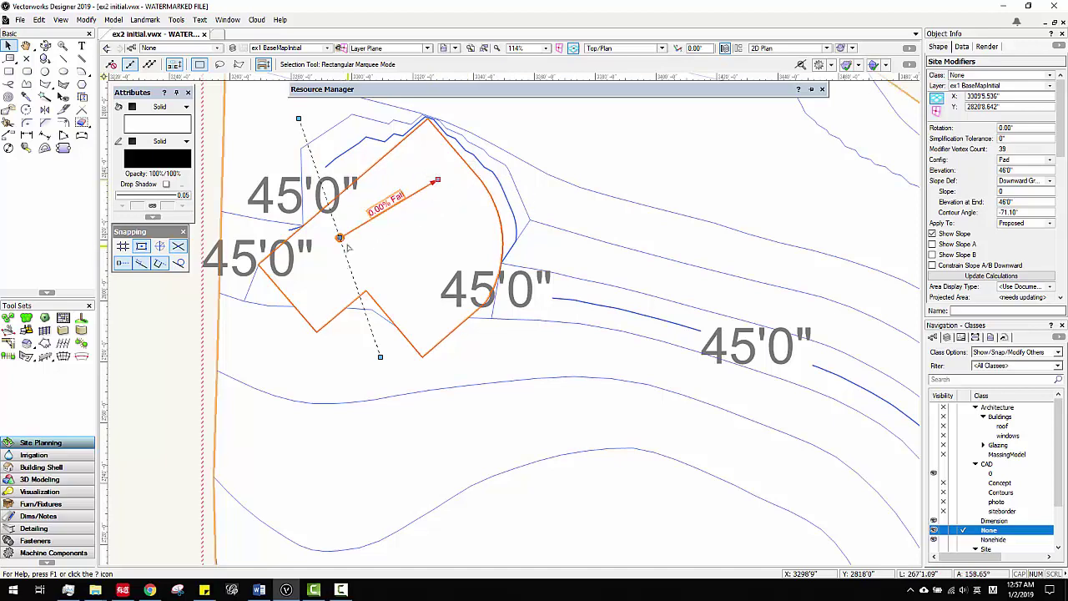
Step: Set the pad's downward slope to 3% and update the site model
{"action": "left_click", "coordinate": [1015, 193]}
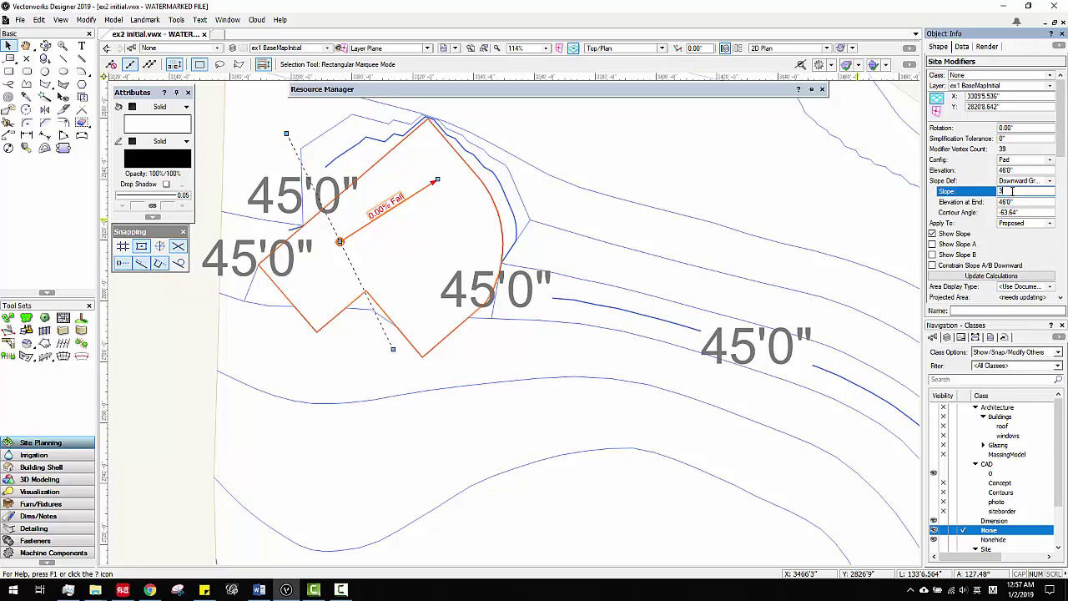
{"action": "type", "text": "3"}
{"action": "key", "text": "Return"}
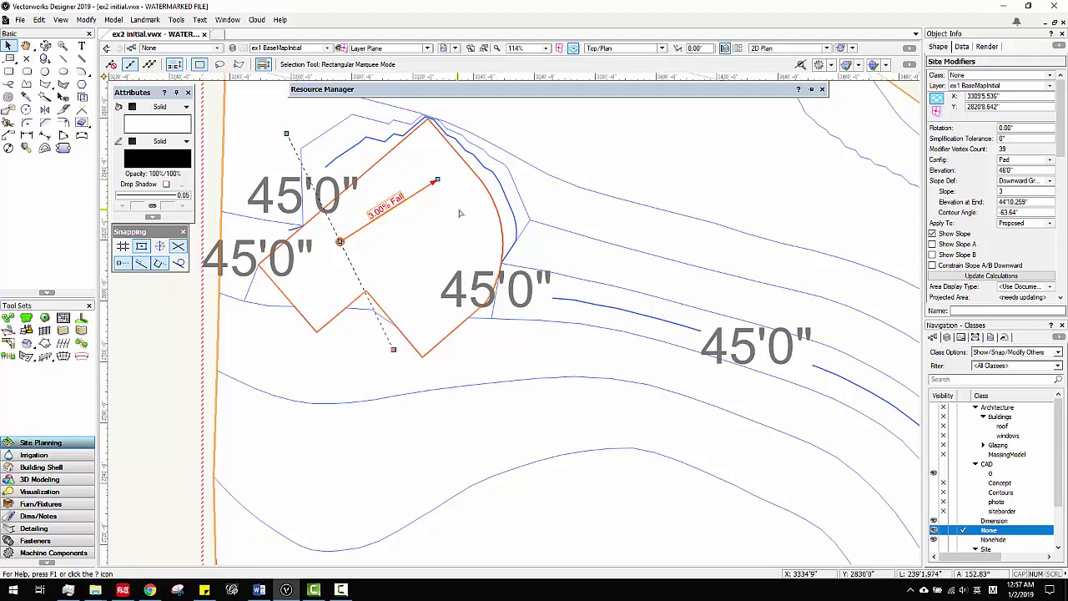
{"action": "scroll", "coordinate": [469, 252], "scroll_direction": "down", "scroll_amount": 5}
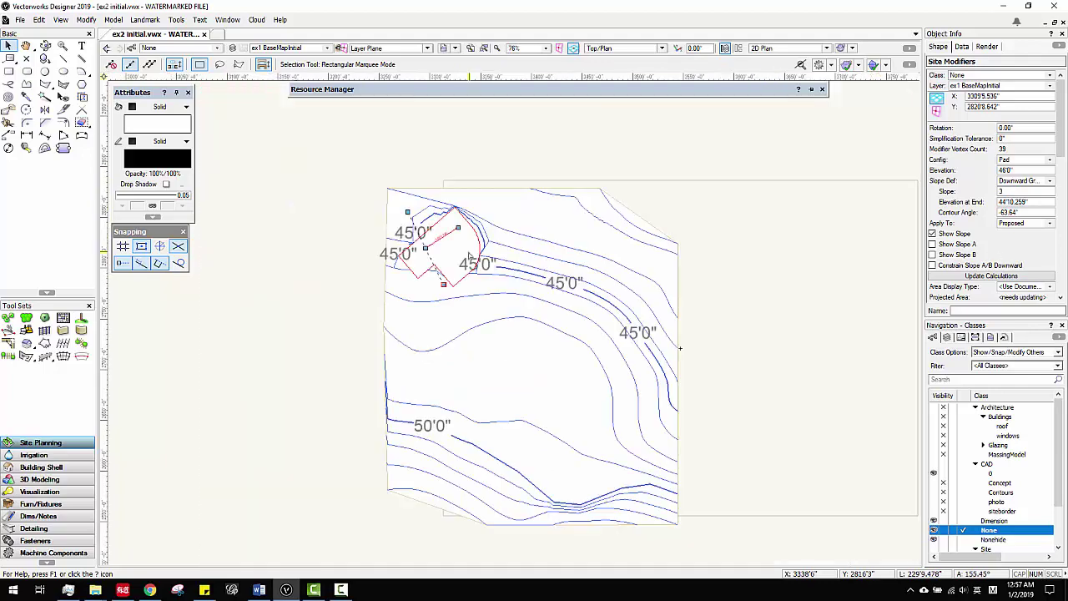
{"action": "scroll", "coordinate": [578, 234], "scroll_direction": "up", "scroll_amount": 2}
{"action": "right_click", "coordinate": [581, 236]}
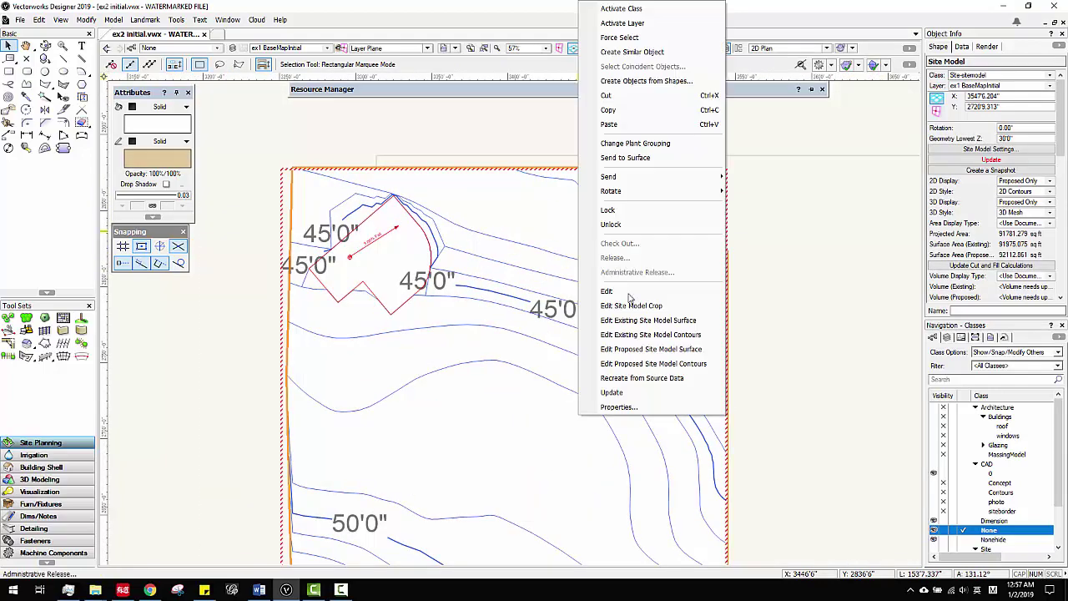
{"action": "left_click", "coordinate": [630, 391]}
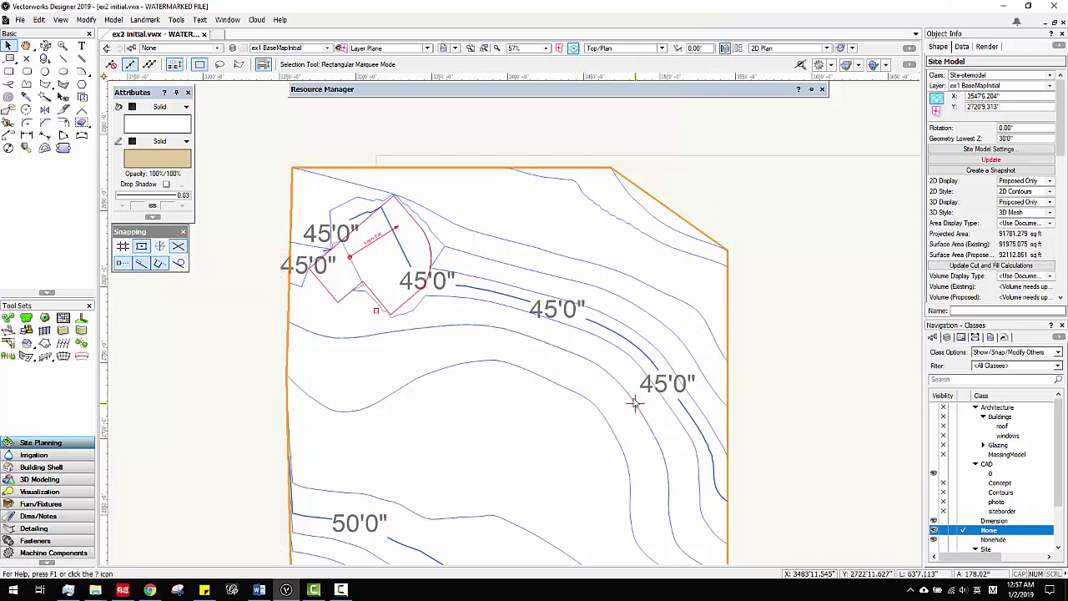
Step: Examine the contours around the sloped pad and the site model's remaining settings
{"action": "scroll", "coordinate": [379, 219], "scroll_direction": "up", "scroll_amount": 1}
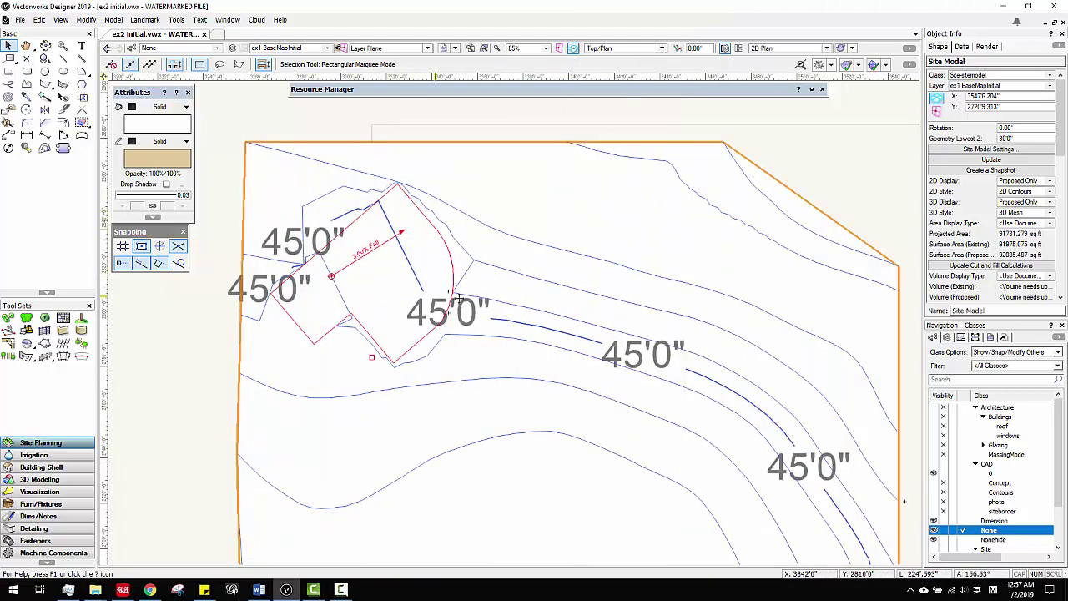
{"action": "scroll", "coordinate": [519, 241], "scroll_direction": "up", "scroll_amount": 1}
{"action": "scroll", "coordinate": [417, 232], "scroll_direction": "down", "scroll_amount": 2}
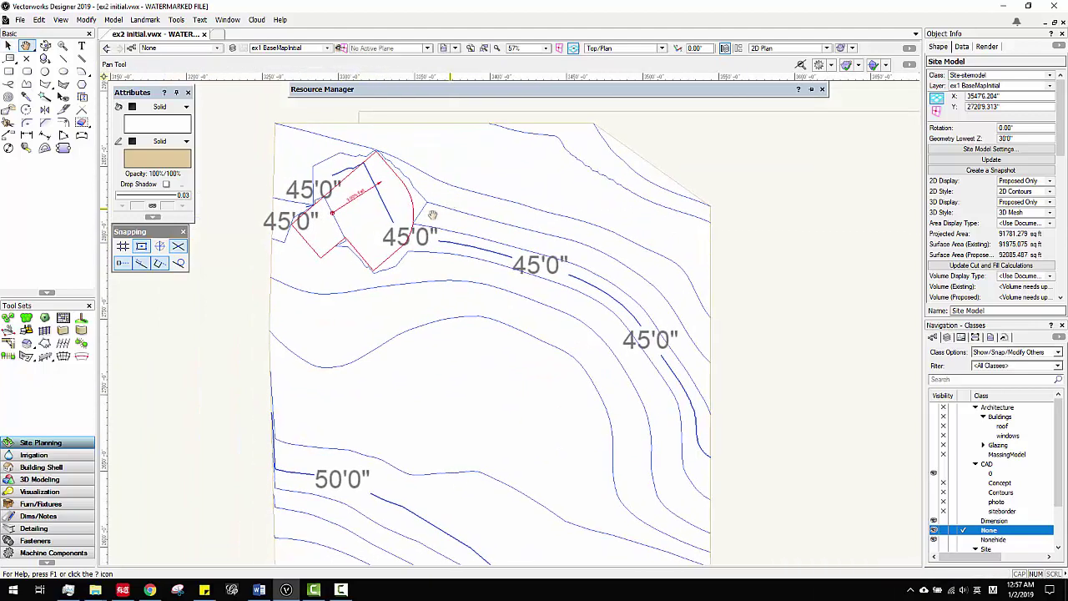
{"action": "scroll", "coordinate": [295, 309], "scroll_direction": "up", "scroll_amount": 1}
{"action": "scroll", "coordinate": [947, 267], "scroll_direction": "down", "scroll_amount": 3}
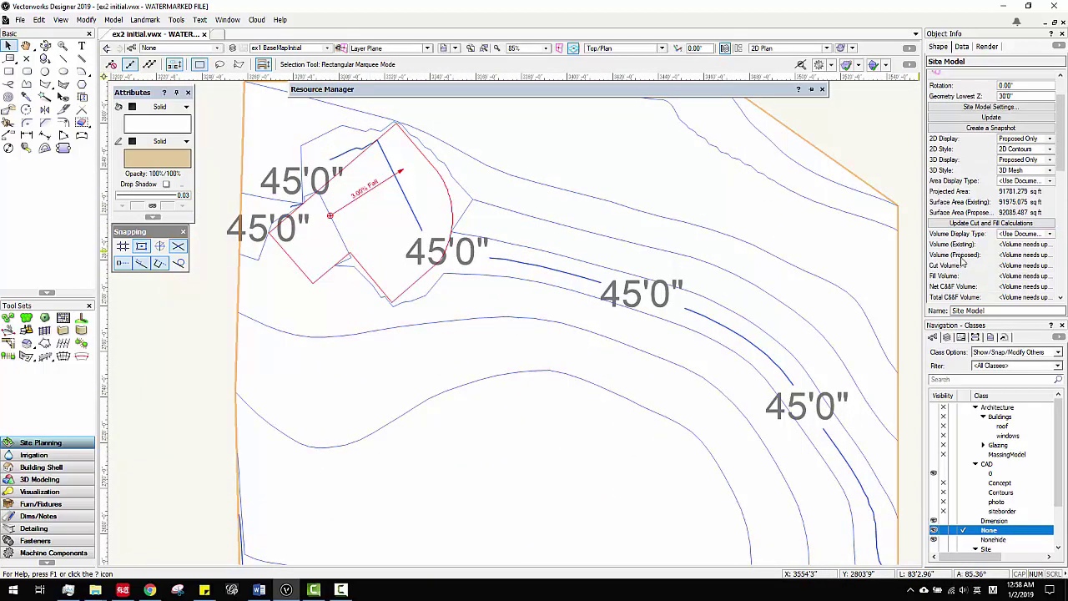
{"action": "scroll", "coordinate": [958, 234], "scroll_direction": "down", "scroll_amount": 5}
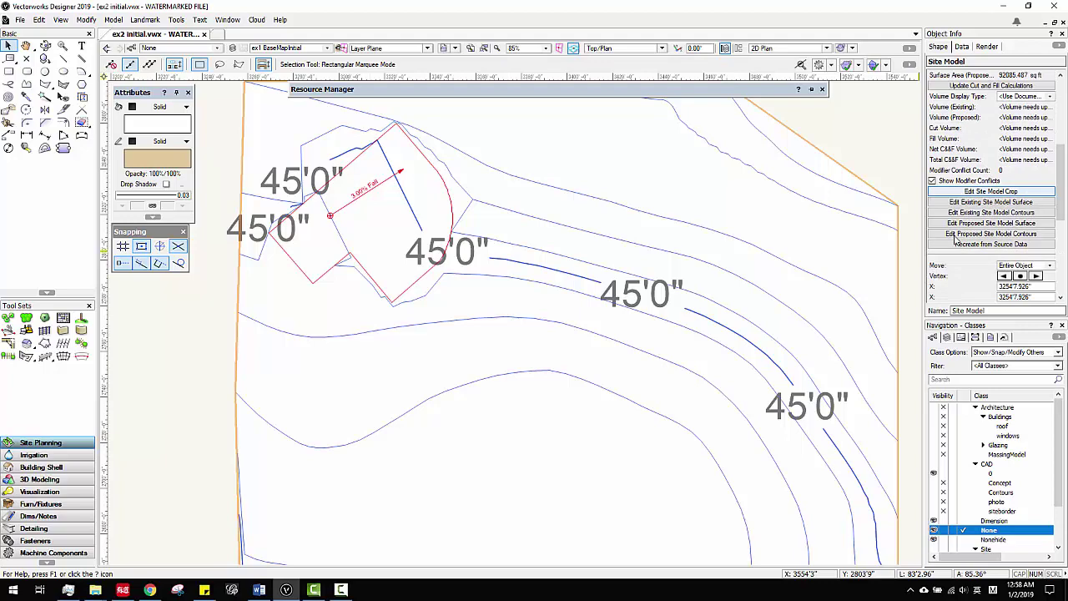
{"action": "scroll", "coordinate": [954, 240], "scroll_direction": "up", "scroll_amount": 6}
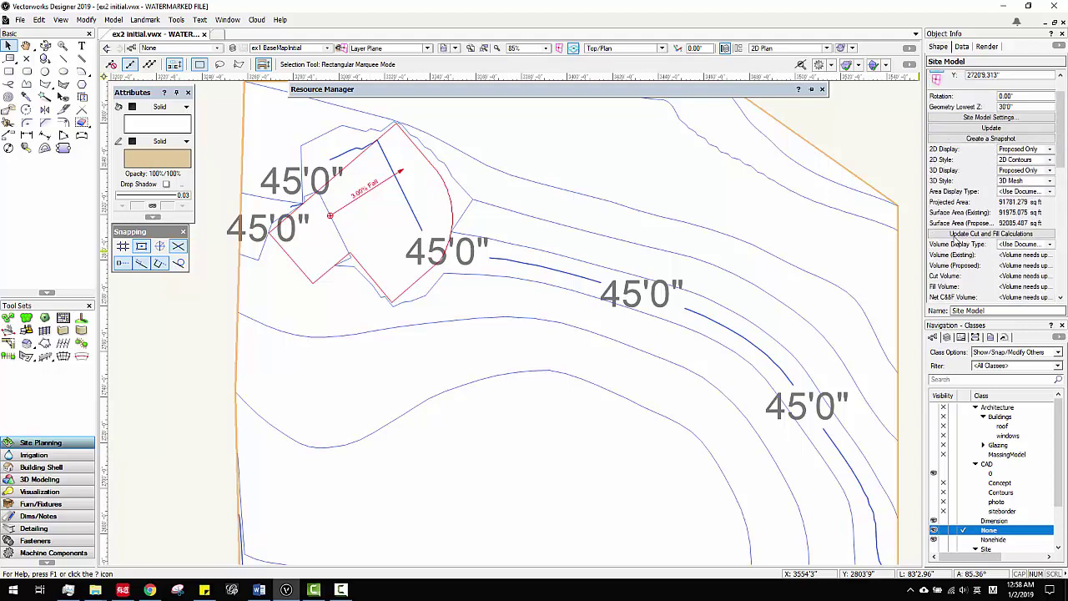
Step: Display Slope A and Slope B on the small building's pad modifier
{"action": "left_click", "coordinate": [371, 190]}
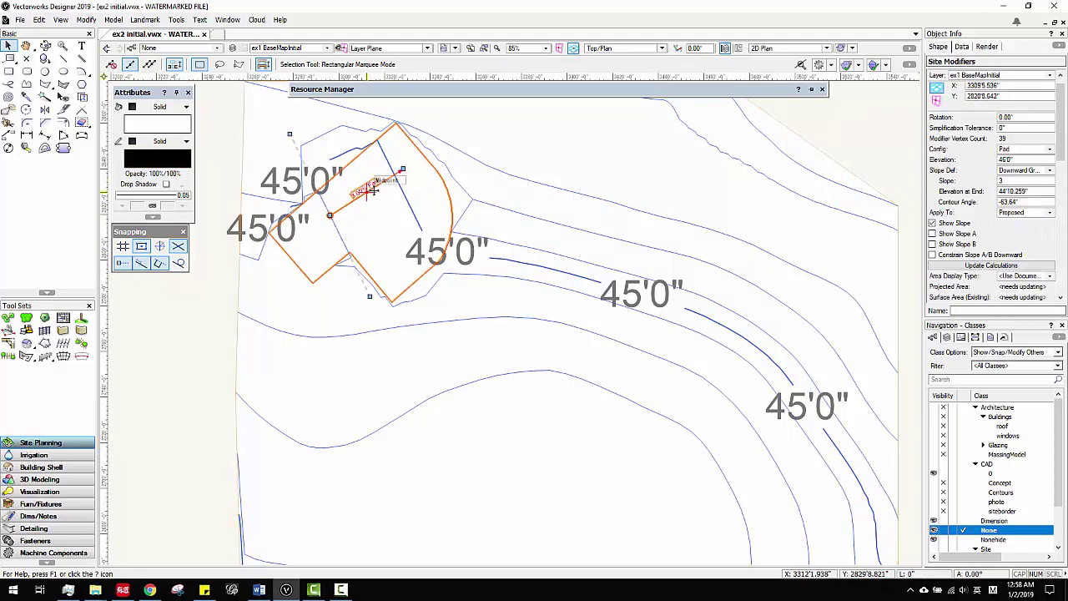
{"action": "scroll", "coordinate": [985, 222], "scroll_direction": "down", "scroll_amount": 1}
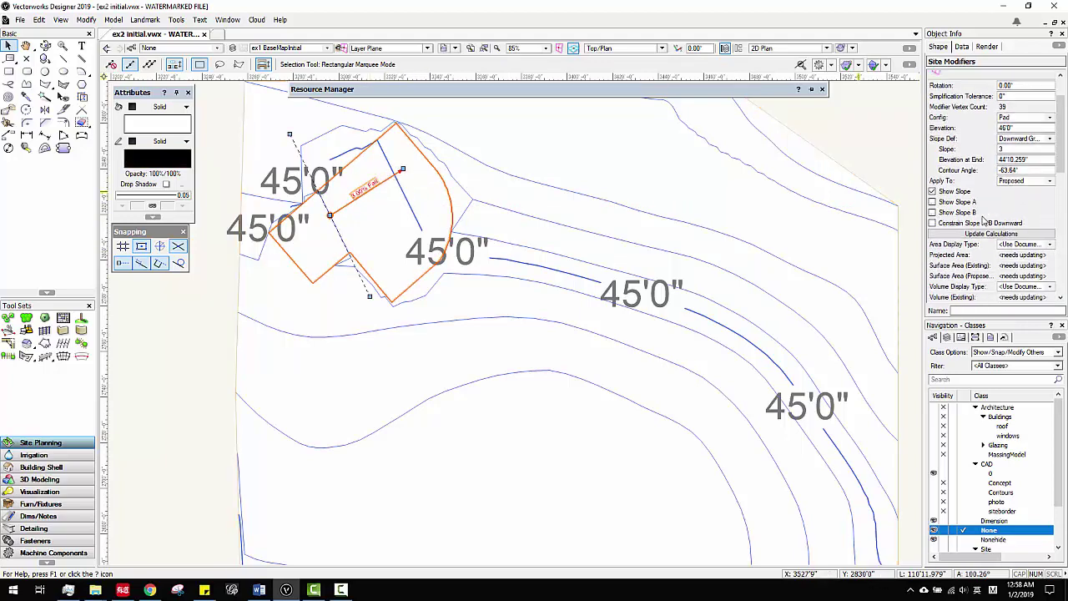
{"action": "left_click", "coordinate": [933, 202]}
{"action": "left_click", "coordinate": [933, 202]}
{"action": "left_click", "coordinate": [933, 202]}
{"action": "left_click", "coordinate": [933, 202]}
{"action": "left_click", "coordinate": [933, 222]}
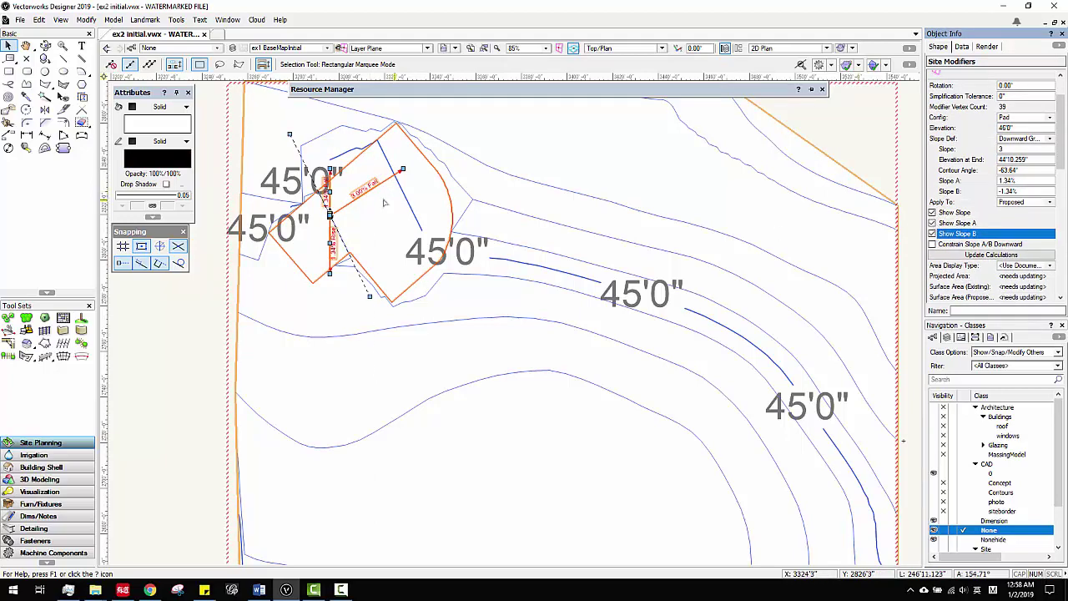
Step: Point the Slope A arrow at the pad's curved edge, redirect the Slope B arrow to about -2.22%, and set Slope A to -3%
{"action": "scroll", "coordinate": [325, 217], "scroll_direction": "up", "scroll_amount": 2}
{"action": "left_click_drag", "start_coordinate": [338, 344], "coordinate": [466, 292]}
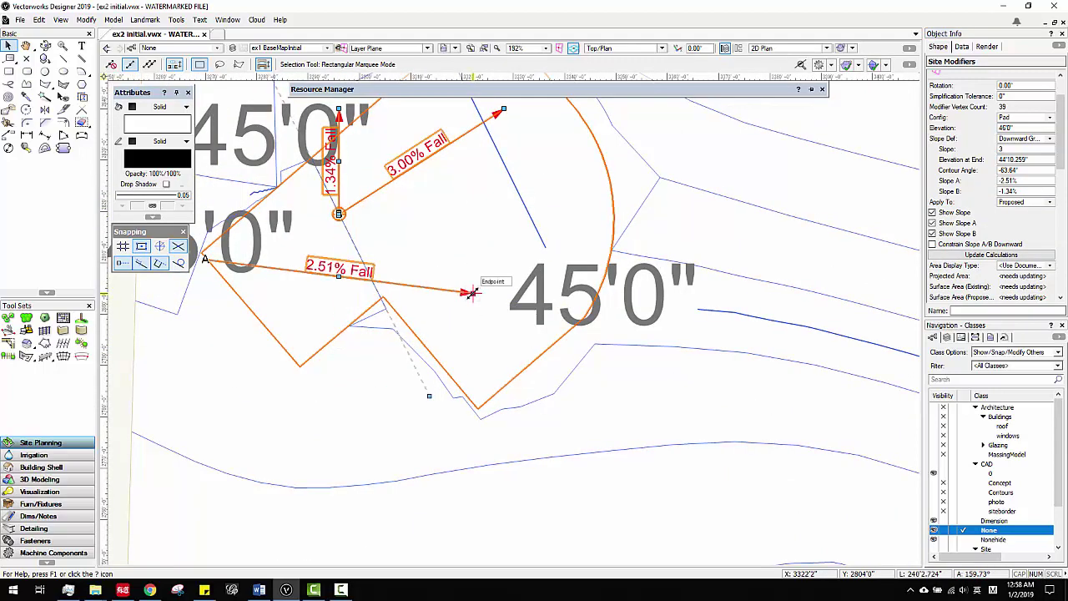
{"action": "mouse_move", "coordinate": [339, 276]}
{"action": "left_mouse_down"}
{"action": "mouse_move", "coordinate": [466, 276]}
{"action": "mouse_move", "coordinate": [468, 263]}
{"action": "left_mouse_up"}
{"action": "middle_click_drag", "start_coordinate": [432, 212], "coordinate": [436, 285]}
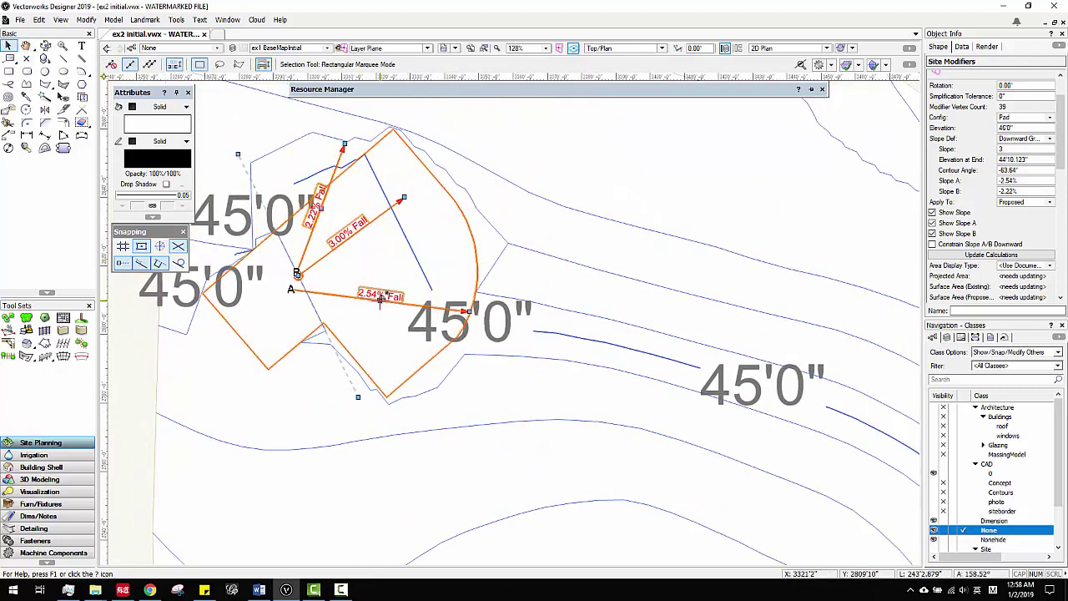
{"action": "left_click_drag", "start_coordinate": [381, 301], "coordinate": [335, 294]}
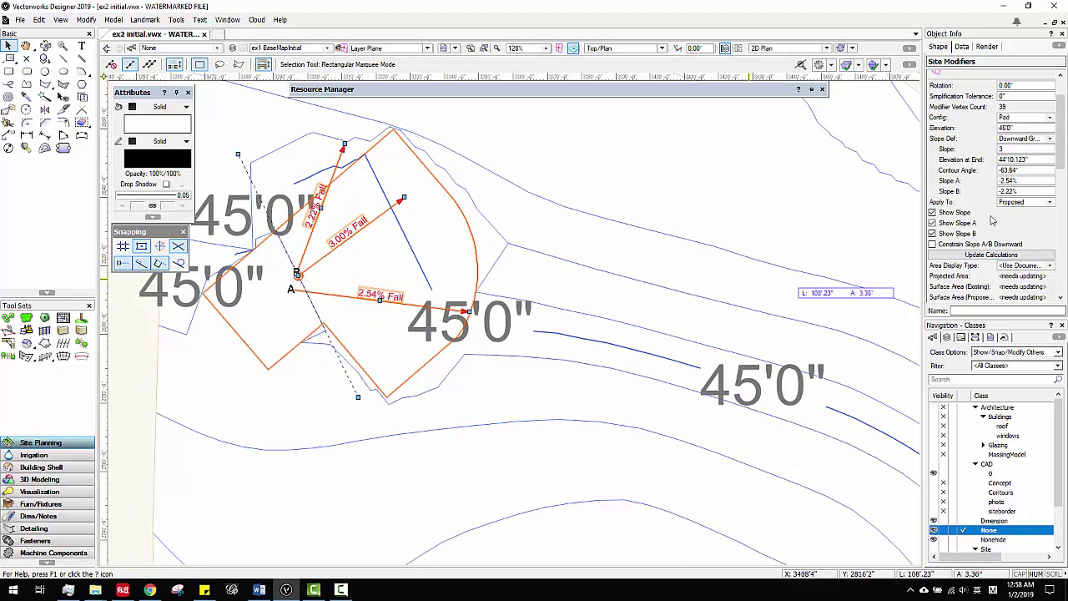
{"action": "left_click", "coordinate": [1019, 181]}
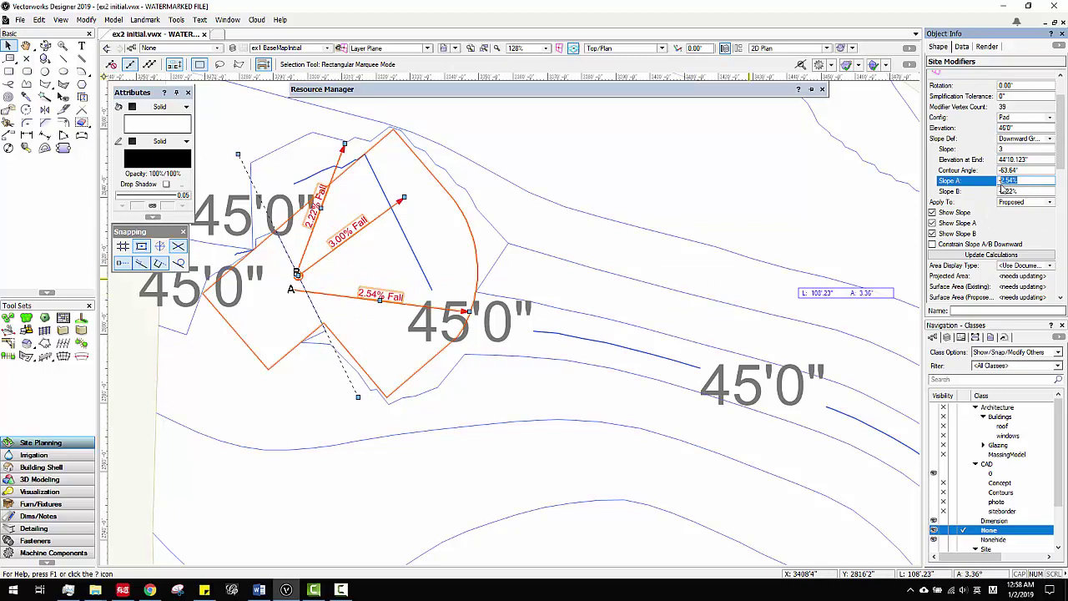
{"action": "key", "text": "Return"}
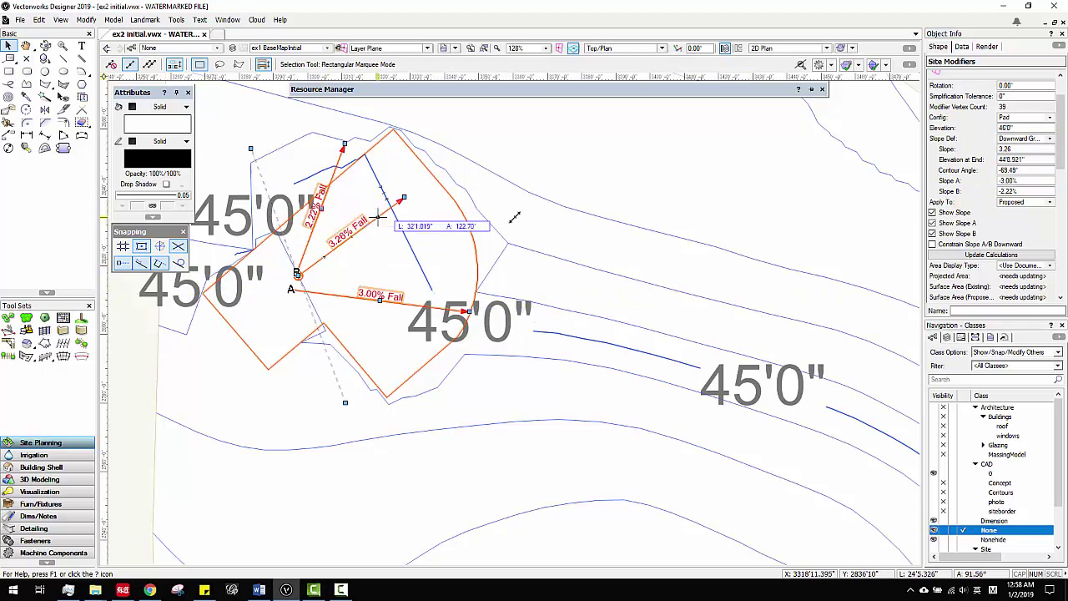
Step: Set Slope B of the small building's pad to -3% and update the site model
{"action": "left_click", "coordinate": [1002, 192]}
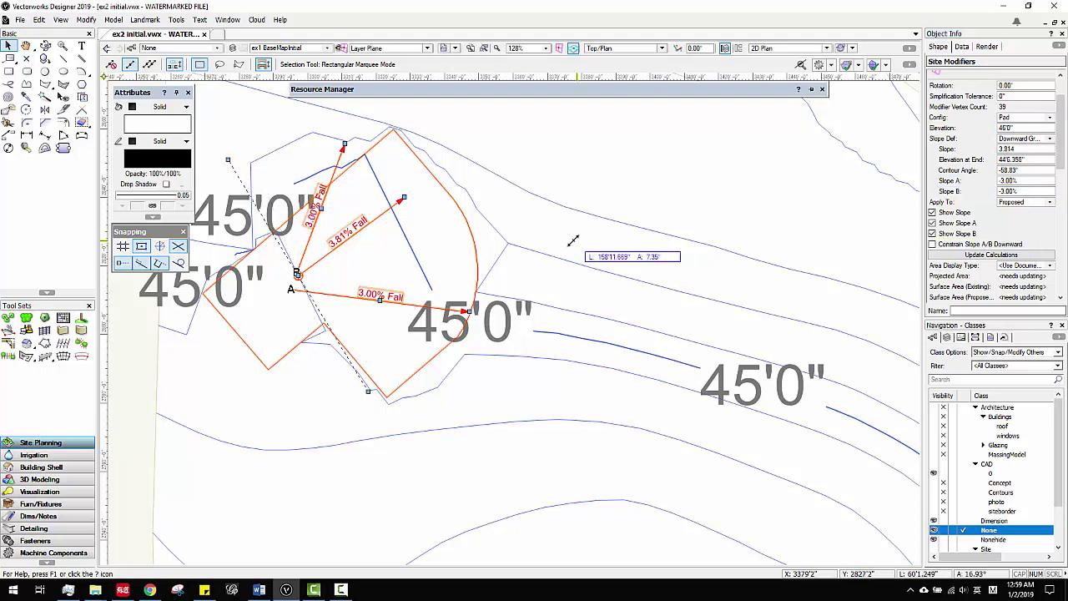
{"action": "scroll", "coordinate": [574, 240], "scroll_direction": "down", "scroll_amount": 3}
{"action": "left_click", "coordinate": [726, 222]}
{"action": "right_click", "coordinate": [722, 222]}
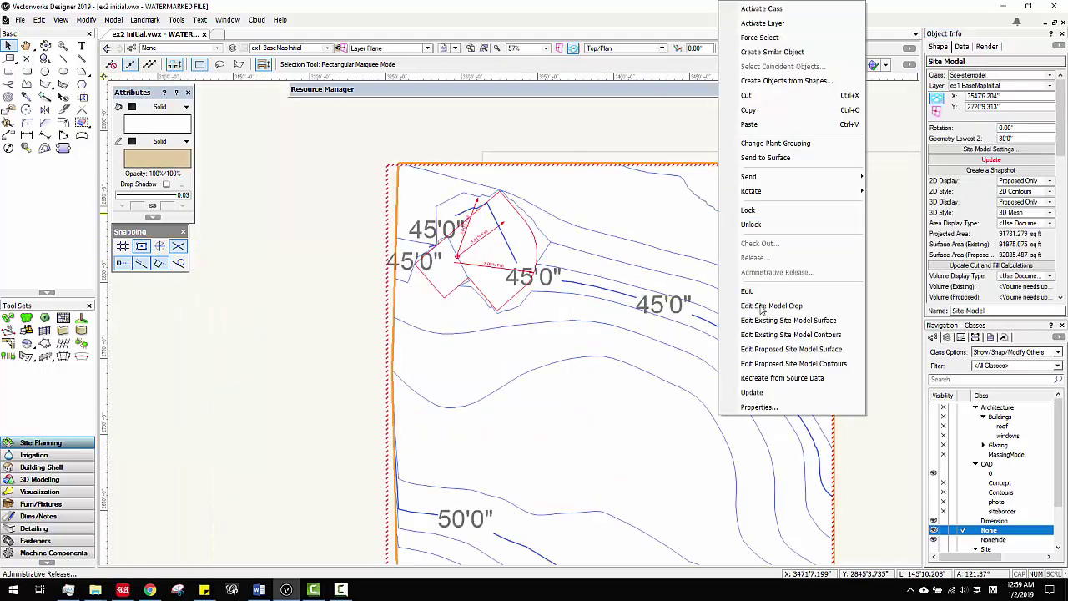
{"action": "left_click", "coordinate": [754, 393]}
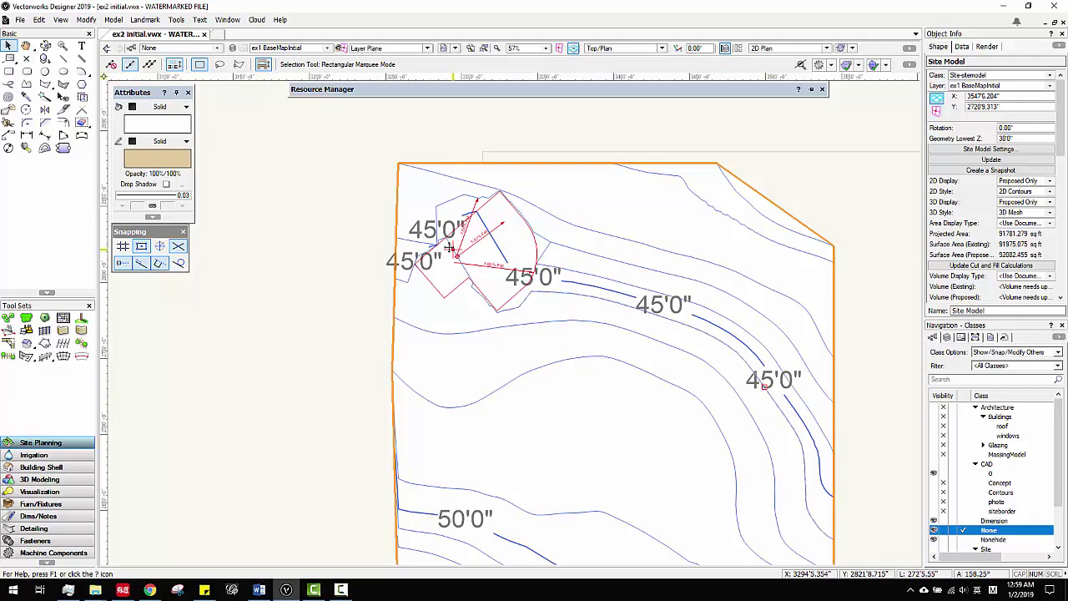
Step: Examine the updated contours around the small building's pad, the site model's volume settings and the overall site
{"action": "scroll", "coordinate": [449, 248], "scroll_direction": "up", "scroll_amount": 3}
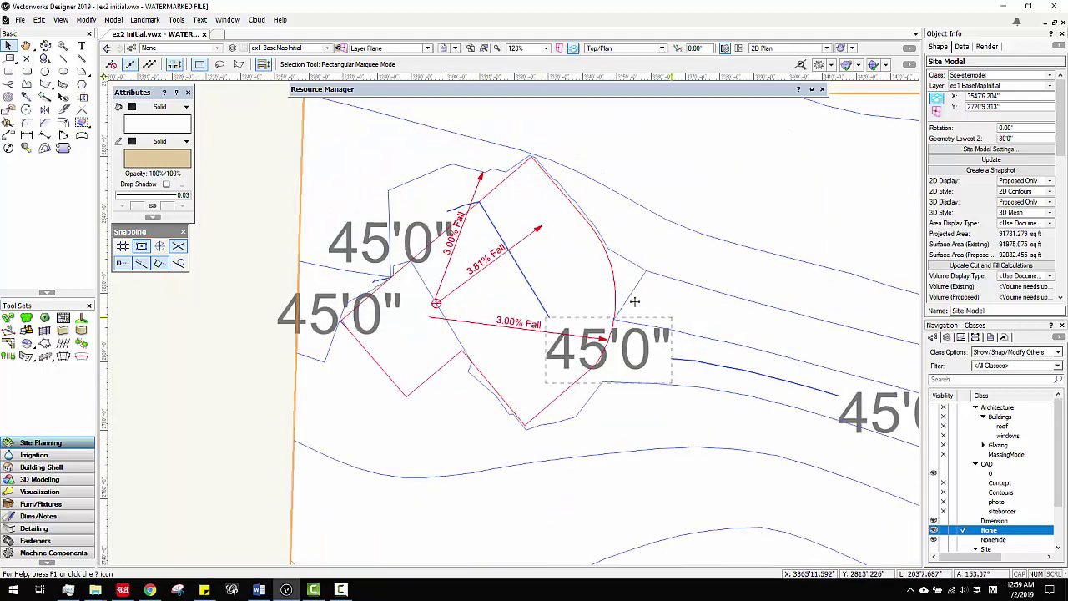
{"action": "middle_click_drag", "start_coordinate": [655, 311], "coordinate": [487, 260]}
{"action": "scroll", "coordinate": [973, 225], "scroll_direction": "down", "scroll_amount": 5}
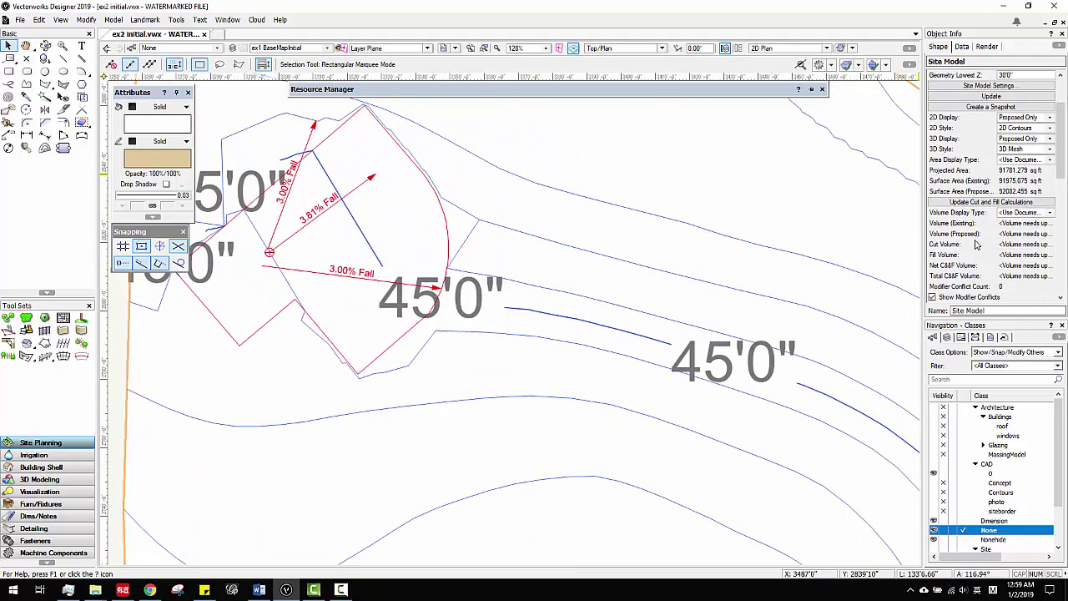
{"action": "scroll", "coordinate": [941, 239], "scroll_direction": "up", "scroll_amount": 2}
{"action": "scroll", "coordinate": [941, 239], "scroll_direction": "up", "scroll_amount": 2}
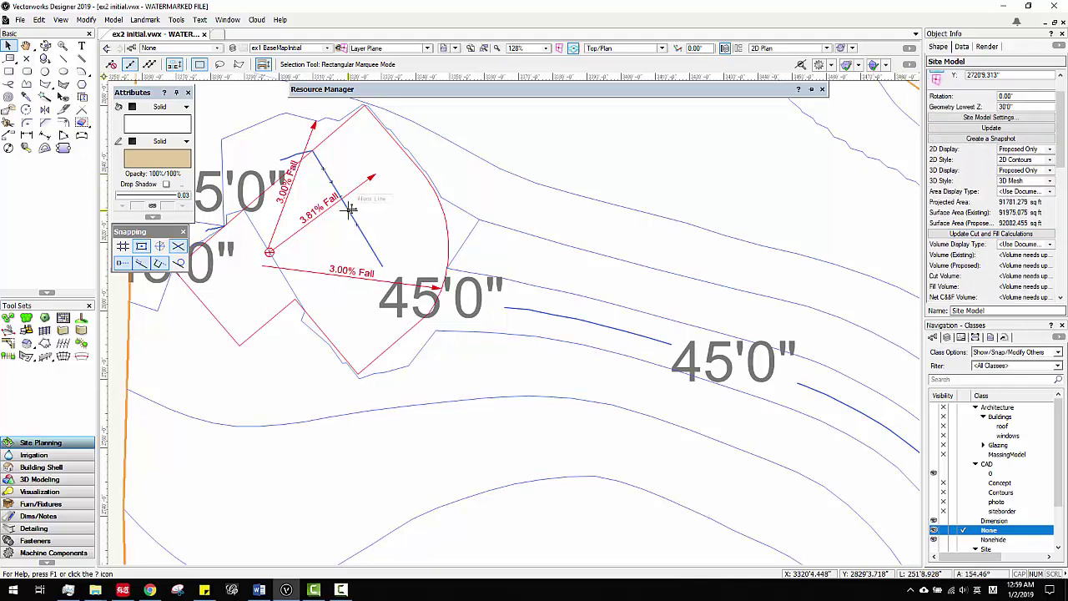
{"action": "scroll", "coordinate": [325, 209], "scroll_direction": "down", "scroll_amount": 5}
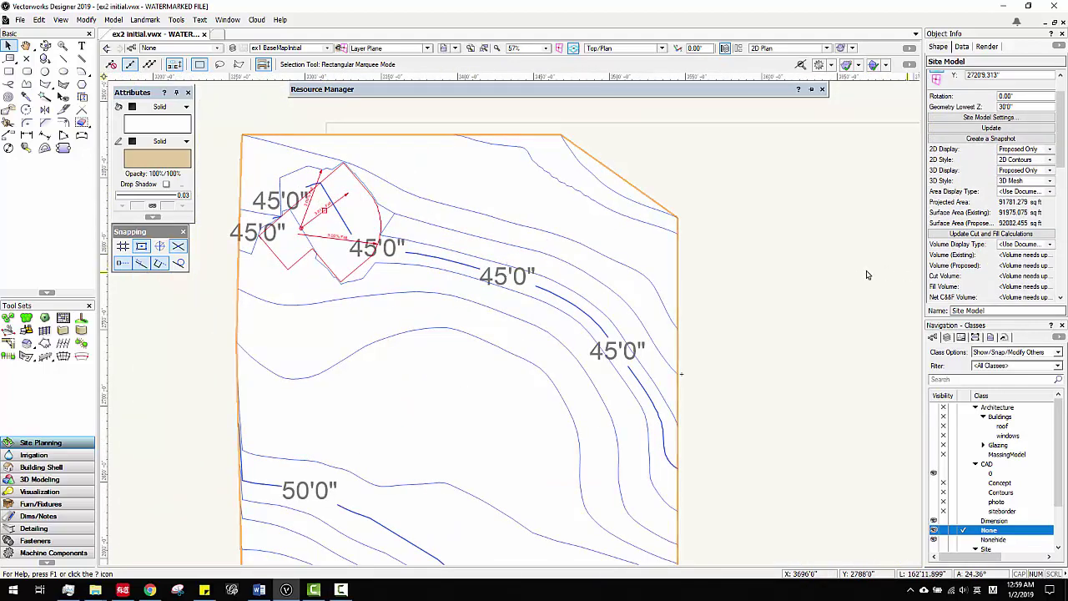
{"action": "middle_click_drag", "start_coordinate": [525, 298], "coordinate": [520, 228]}
{"action": "scroll", "coordinate": [451, 249], "scroll_direction": "down", "scroll_amount": 2}
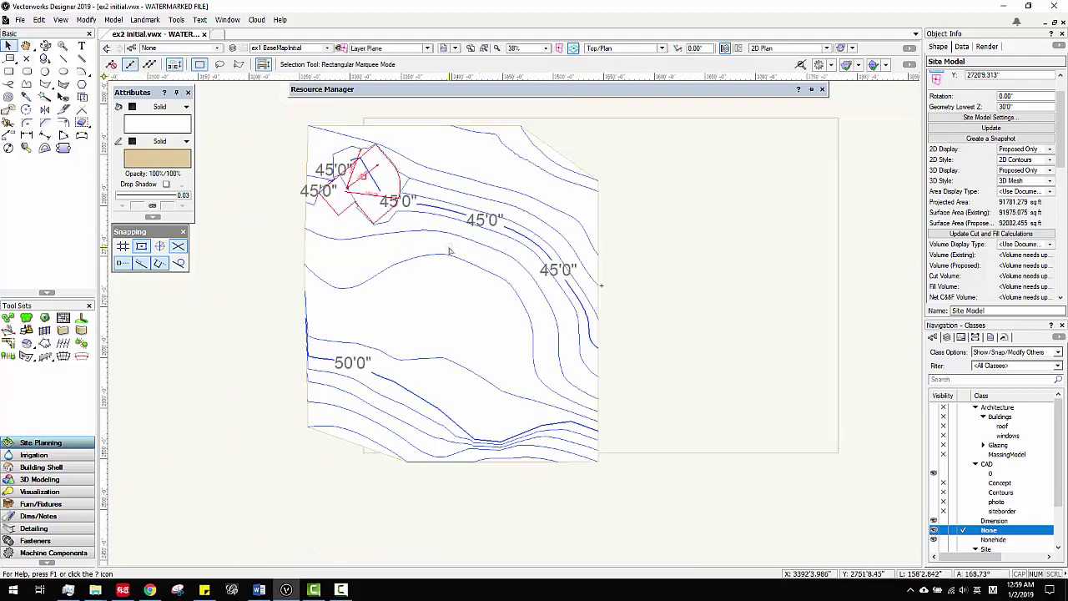
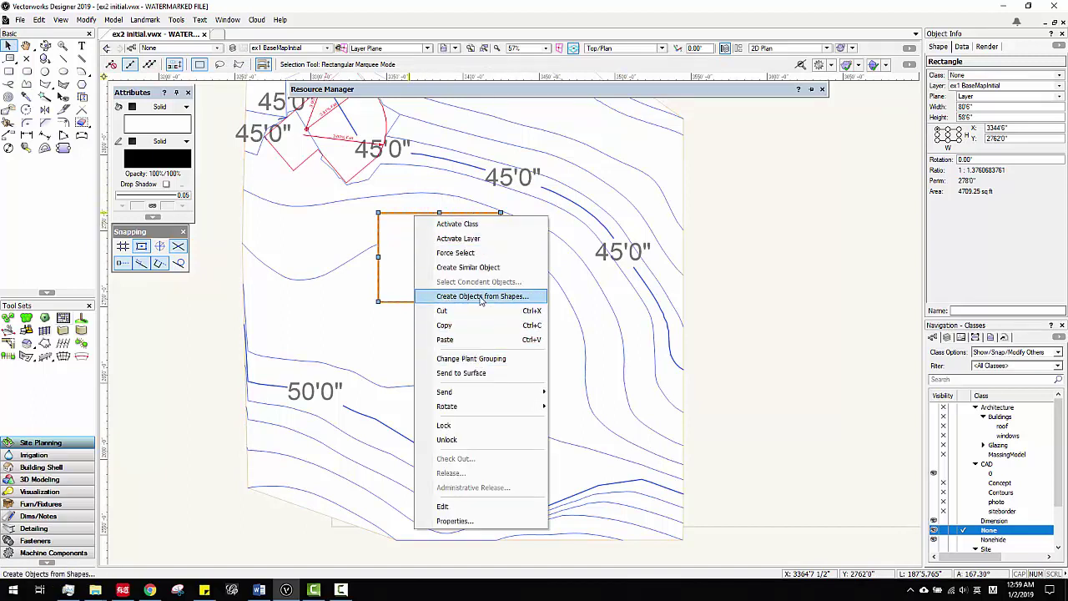
Step: Convert the rectangle into a hardscape with its 3D type set to Pad Modifier (Bottom of Slab)
{"action": "left_click", "coordinate": [481, 297]}
{"action": "left_click", "coordinate": [739, 154]}
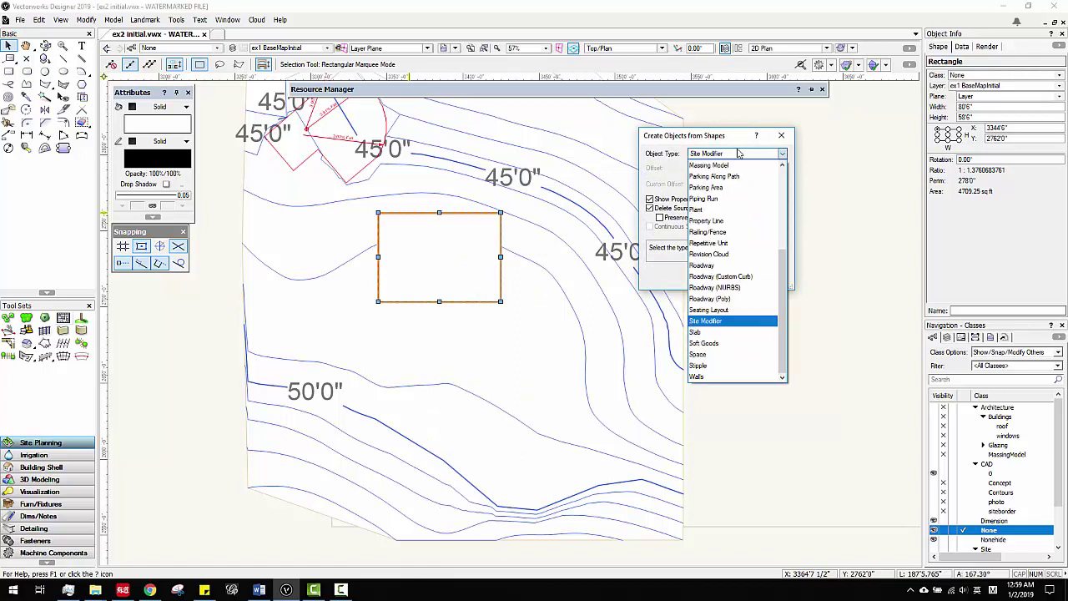
{"action": "key", "text": "h"}
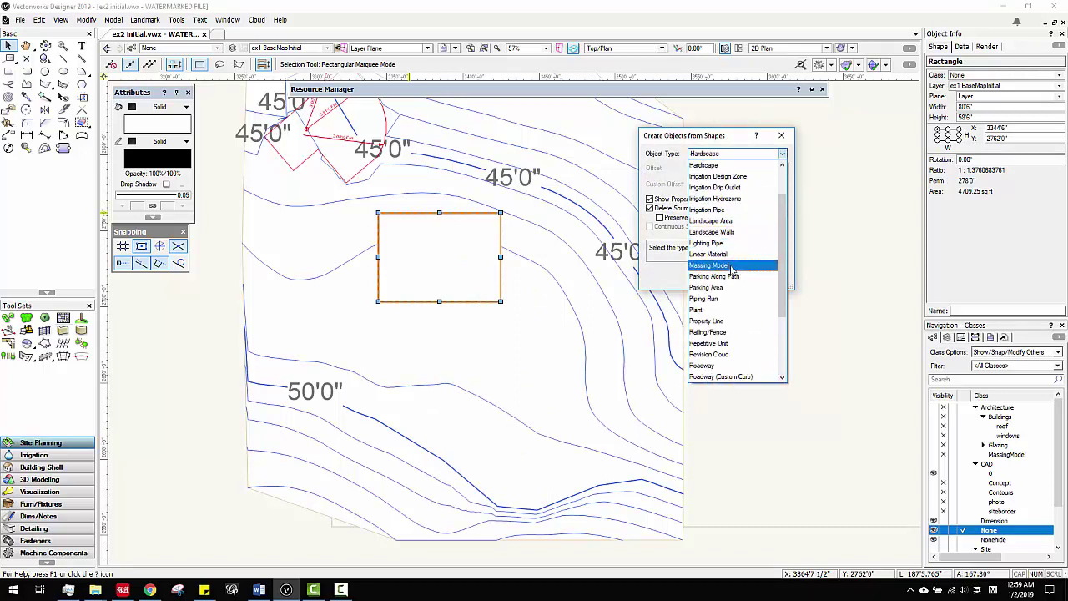
{"action": "left_click", "coordinate": [735, 165]}
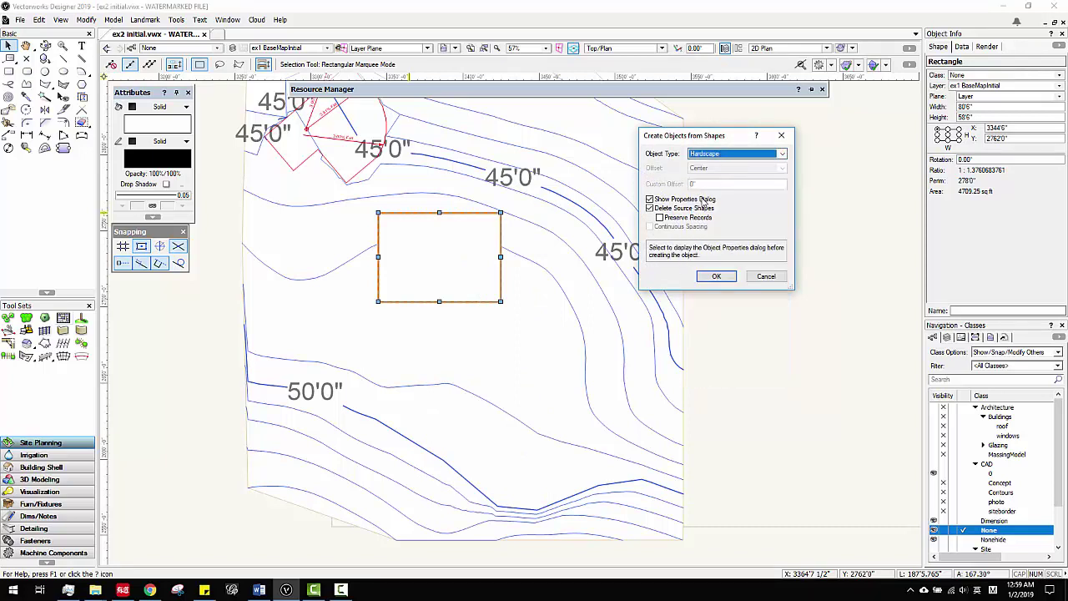
{"action": "left_click", "coordinate": [716, 277]}
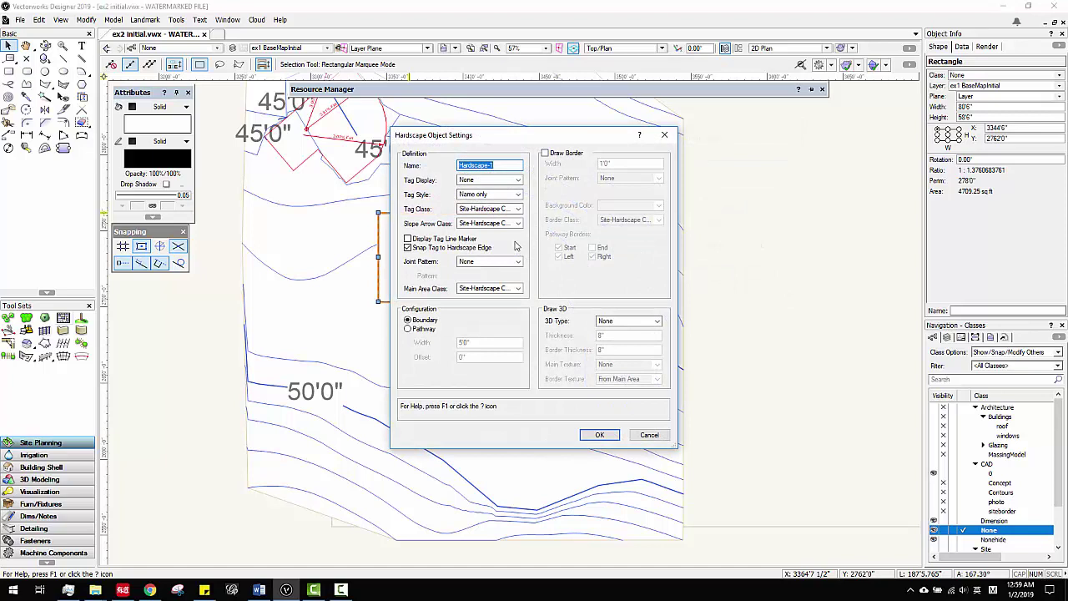
{"action": "left_click", "coordinate": [625, 322]}
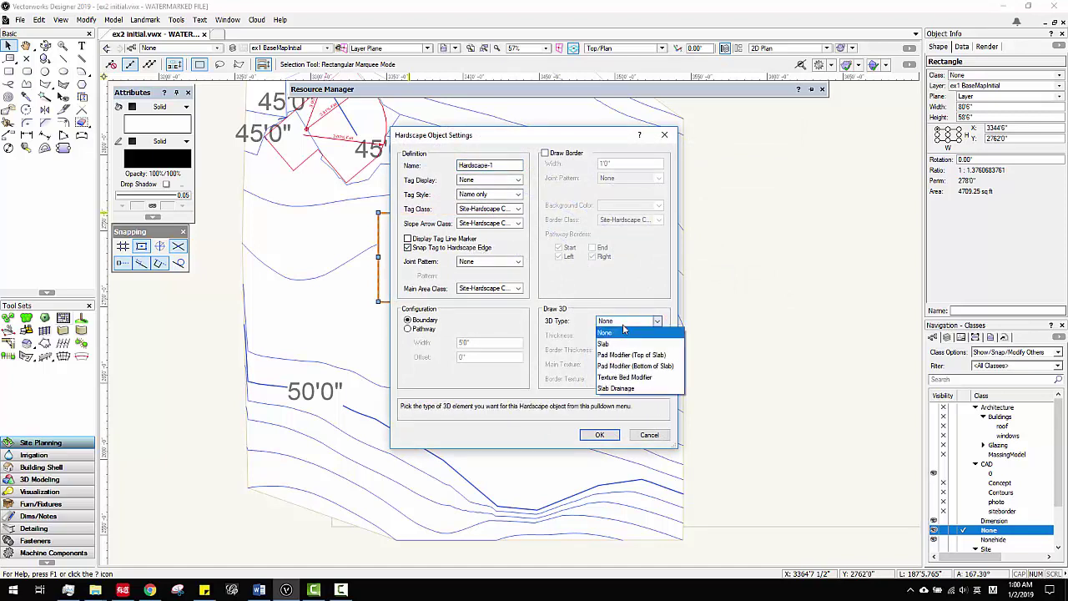
{"action": "left_click", "coordinate": [641, 368]}
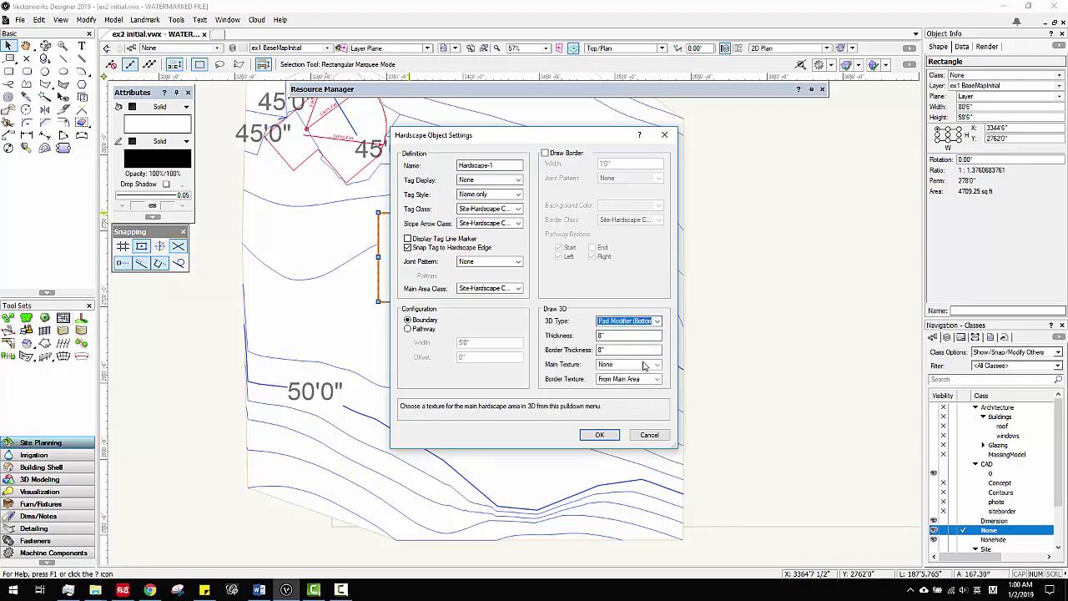
{"action": "left_click", "coordinate": [601, 435]}
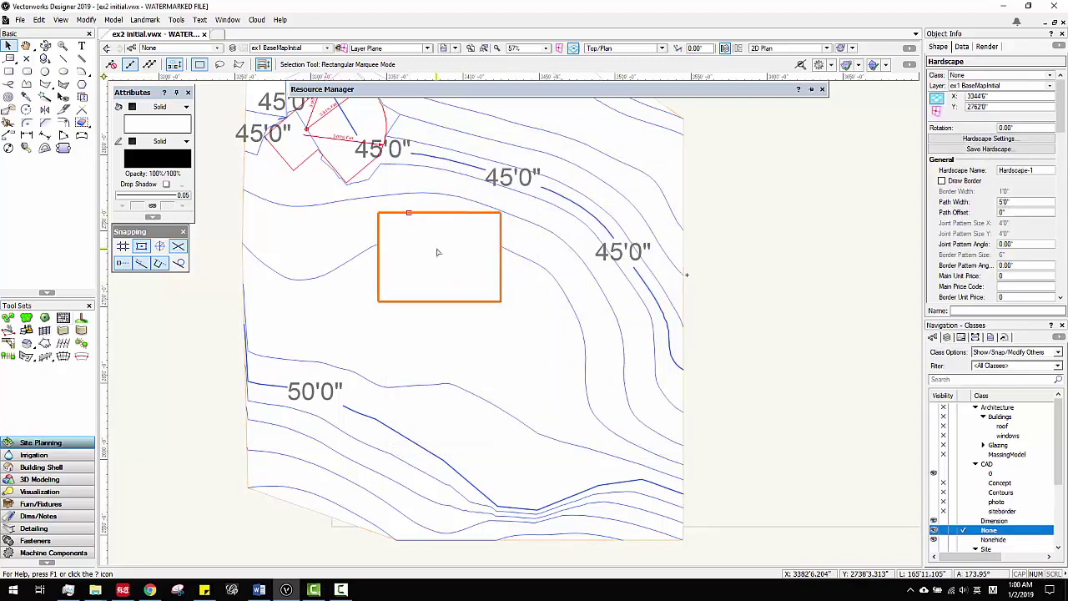
Step: Assign the Asphalt Block Pavement slab style to the hardscape, replacing only default heights
{"action": "scroll", "coordinate": [952, 240], "scroll_direction": "down", "scroll_amount": 10}
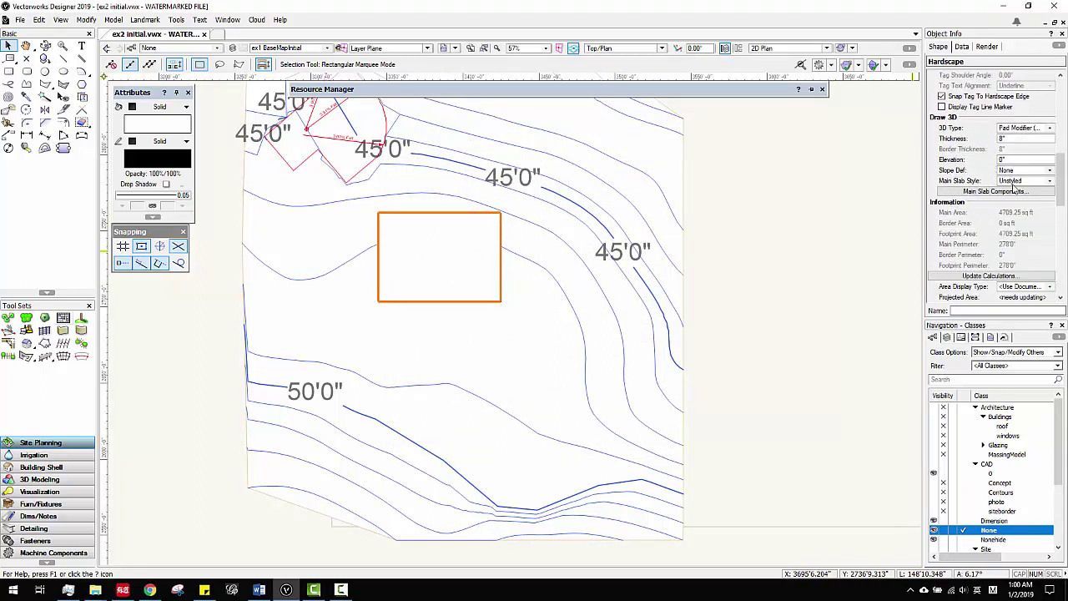
{"action": "left_click", "coordinate": [1025, 181]}
{"action": "left_click", "coordinate": [1020, 201]}
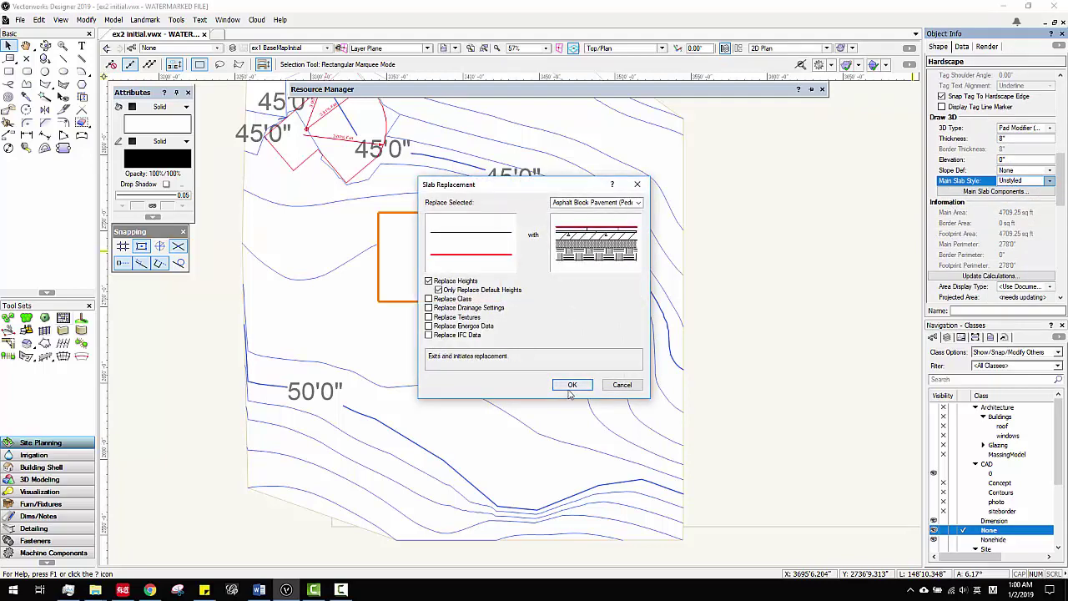
{"action": "left_click", "coordinate": [572, 386]}
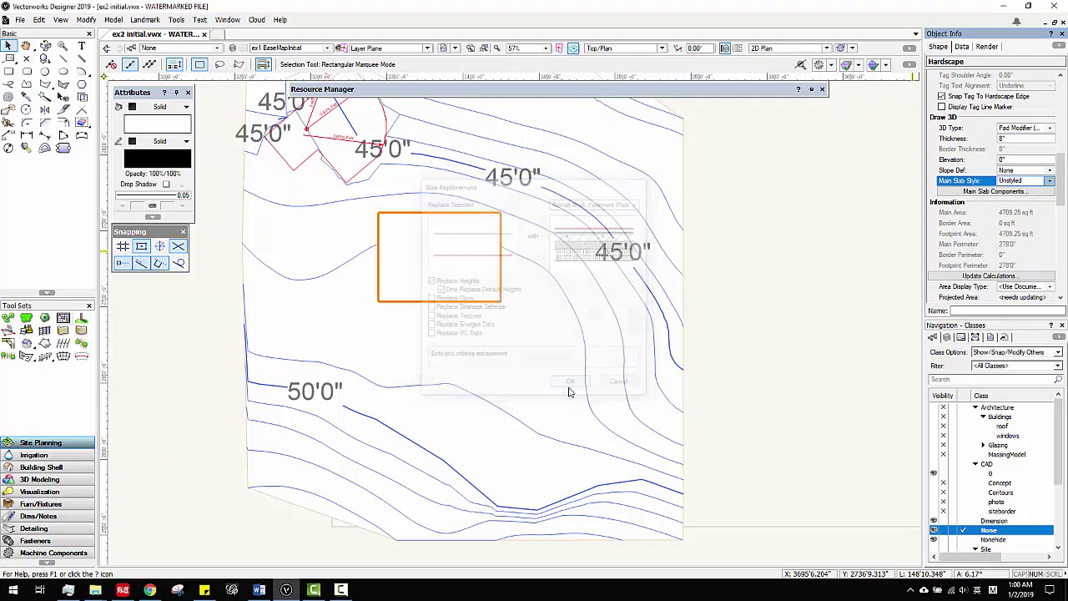
Step: Switch to the Right Isometric view and set the rectangular hardscape's elevation to 48'
{"action": "left_click", "coordinate": [612, 49]}
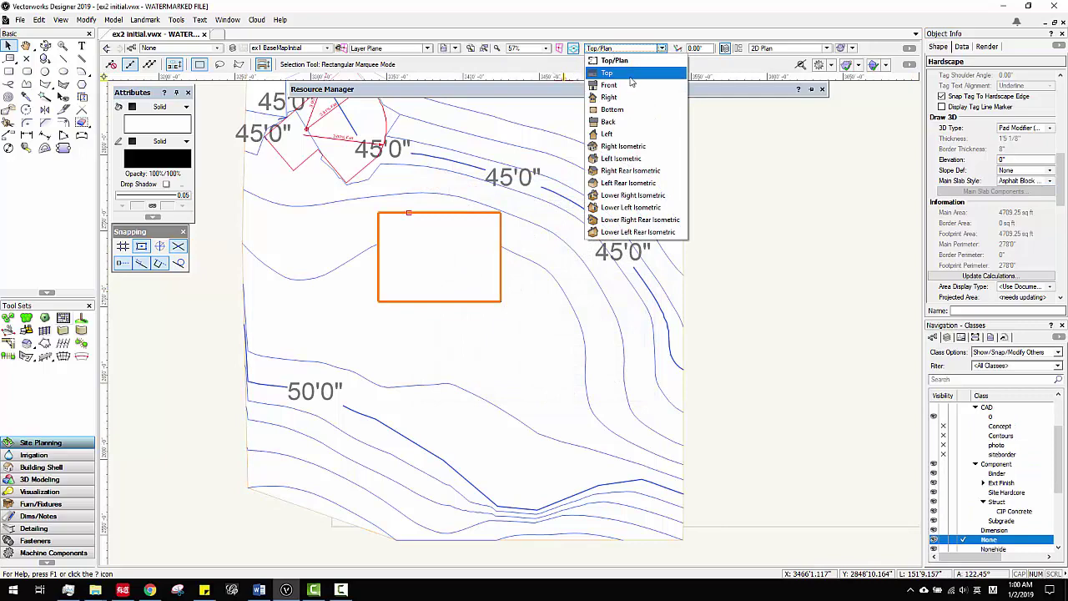
{"action": "left_click", "coordinate": [622, 148]}
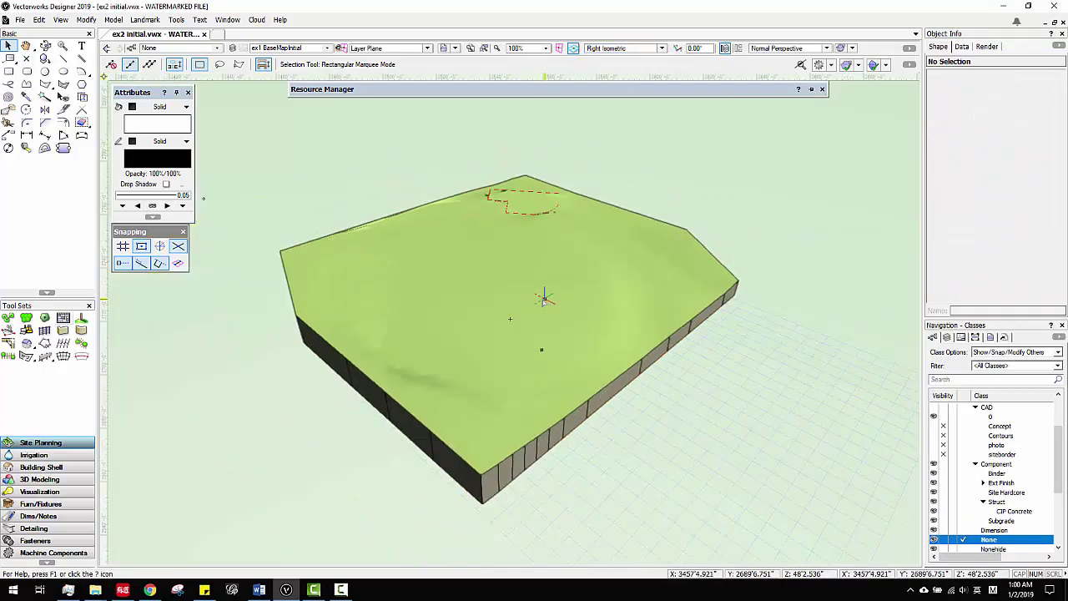
{"action": "key", "text": "b"}
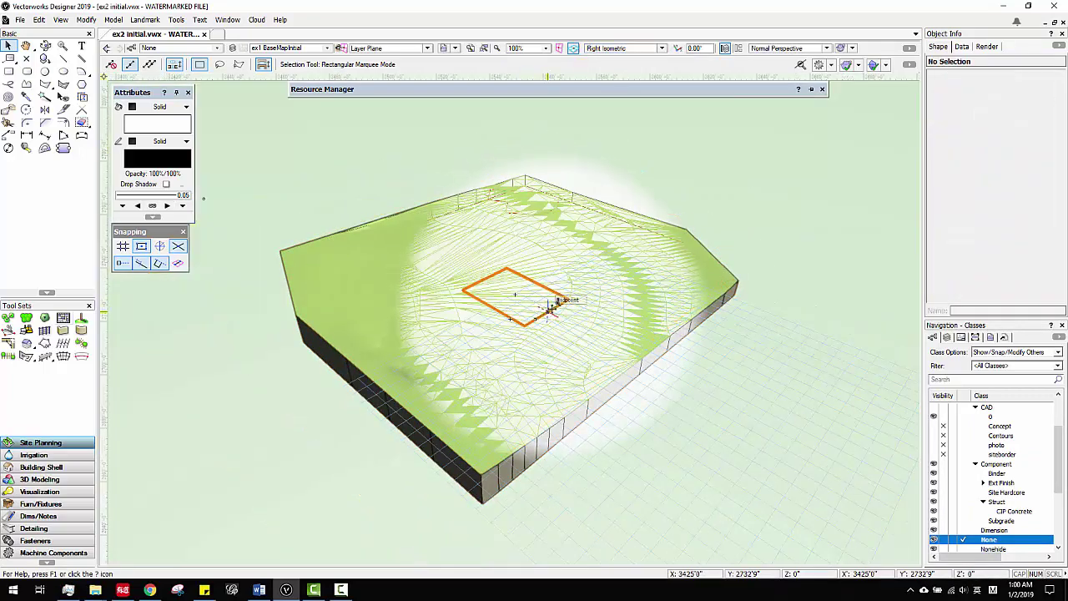
{"action": "left_click", "coordinate": [552, 309]}
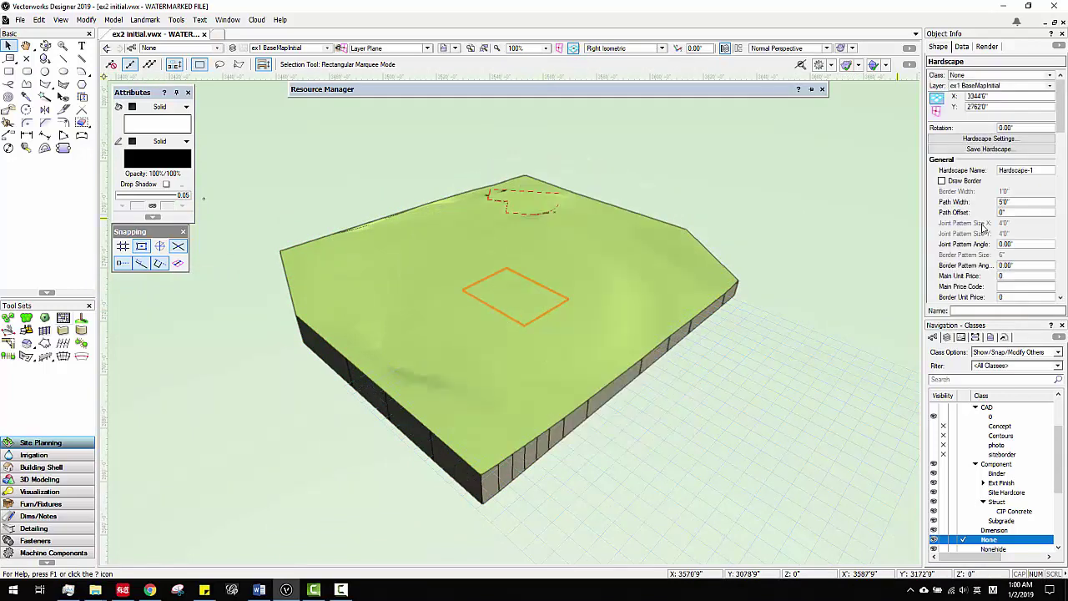
{"action": "scroll", "coordinate": [985, 227], "scroll_direction": "down", "scroll_amount": 6}
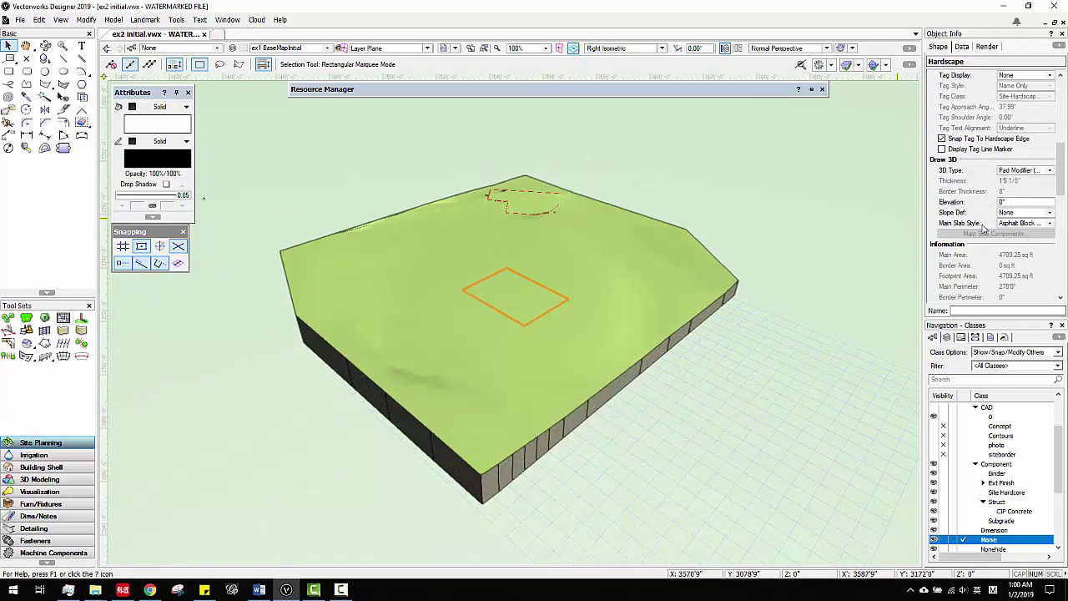
{"action": "scroll", "coordinate": [984, 227], "scroll_direction": "down", "scroll_amount": 1}
{"action": "left_click", "coordinate": [1010, 181]}
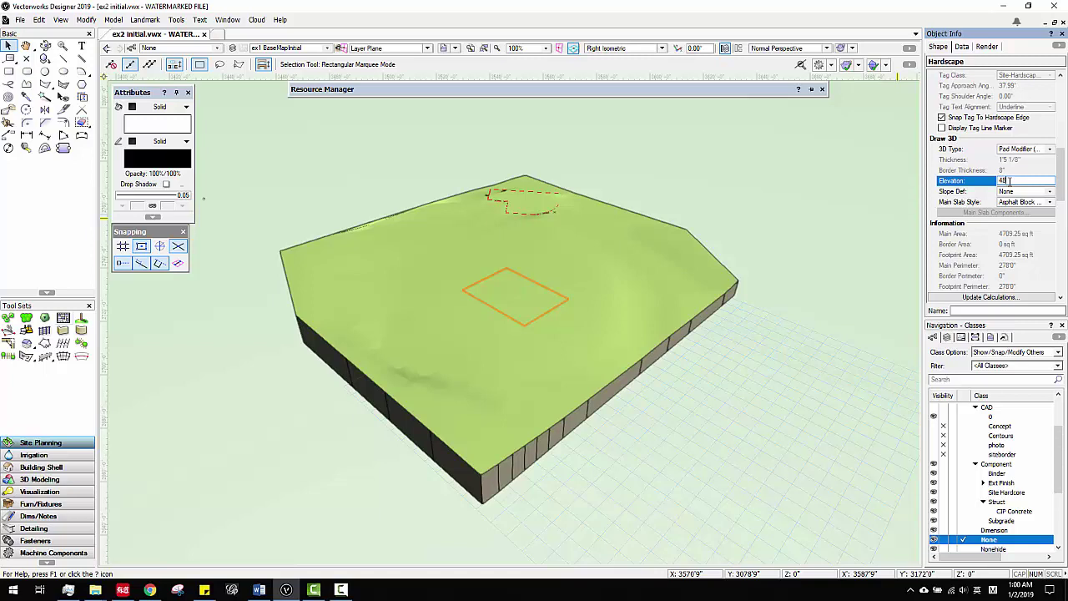
{"action": "key", "text": "Return"}
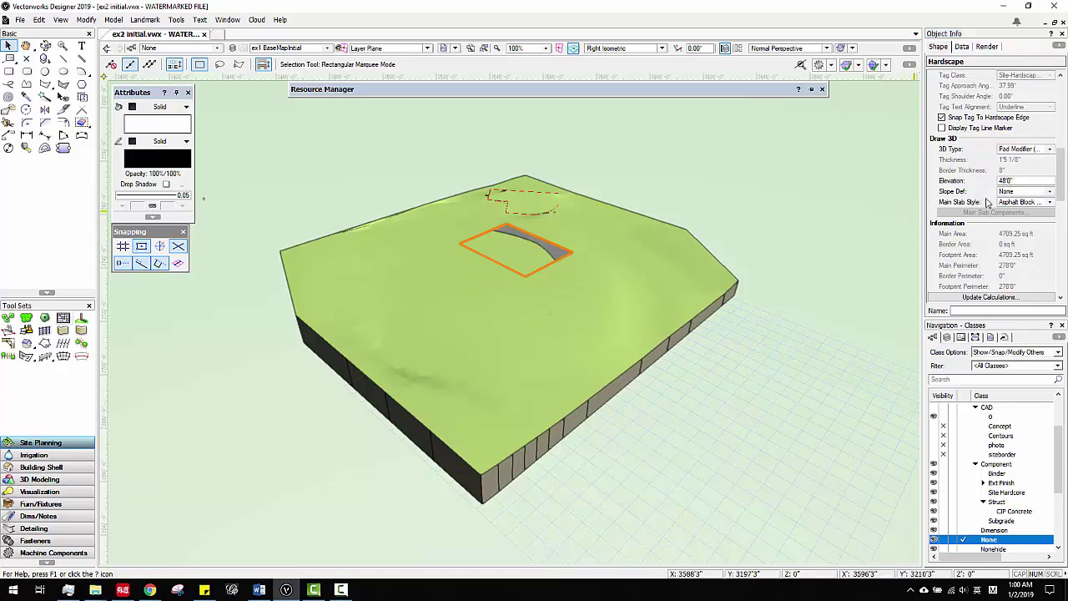
Step: Update the site model to grade the terrain to the hardscape's pad modifier
{"action": "scroll", "coordinate": [564, 259], "scroll_direction": "up", "scroll_amount": 4}
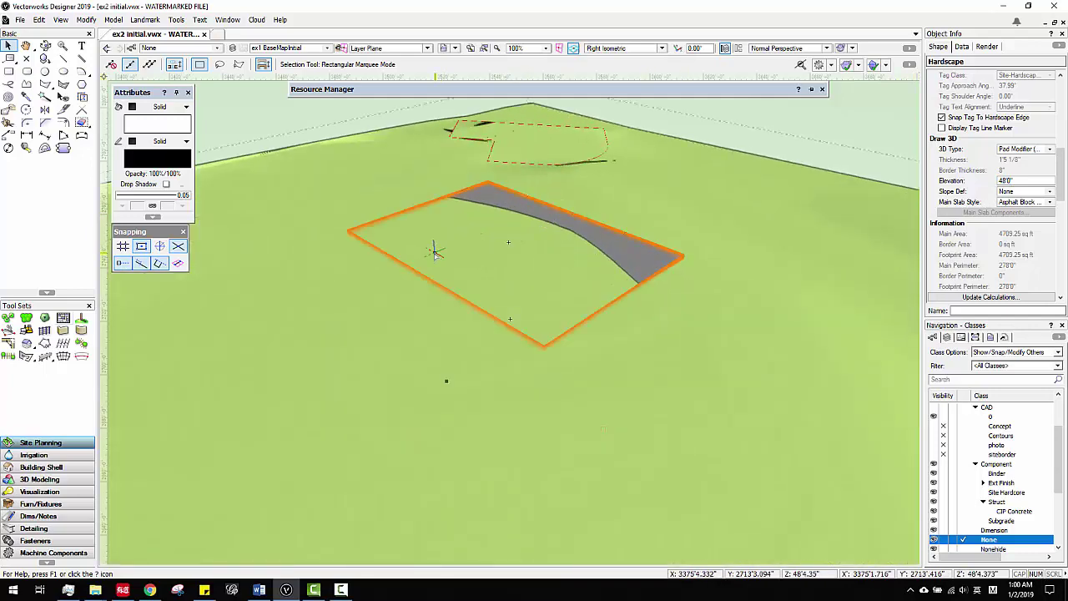
{"action": "scroll", "coordinate": [564, 259], "scroll_direction": "down", "scroll_amount": 2}
{"action": "middle_click_drag", "start_coordinate": [563, 259], "coordinate": [514, 256]}
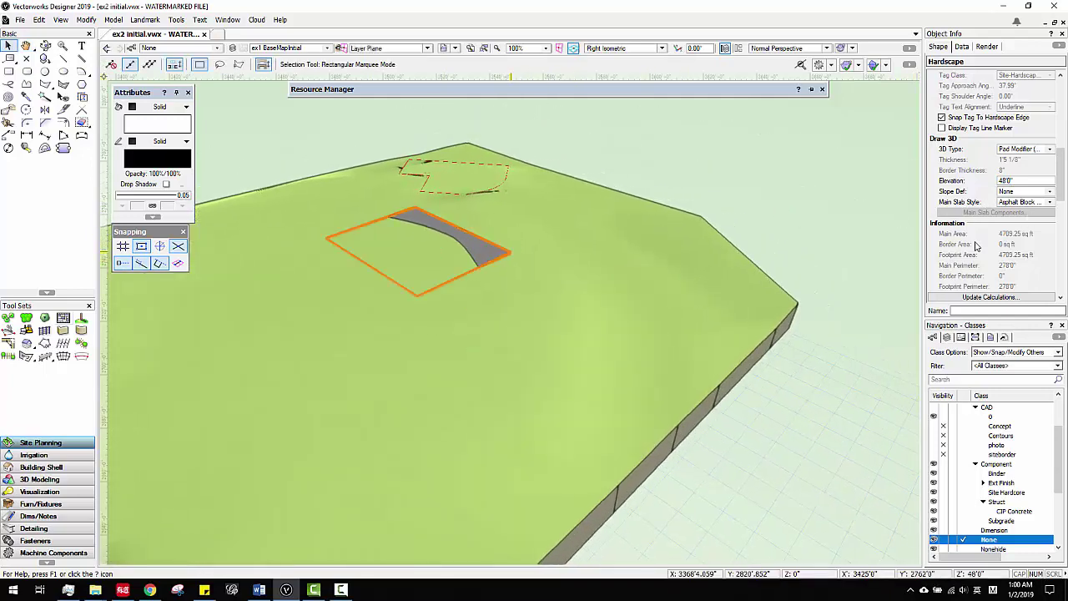
{"action": "left_click", "coordinate": [711, 284]}
{"action": "right_click", "coordinate": [711, 285]}
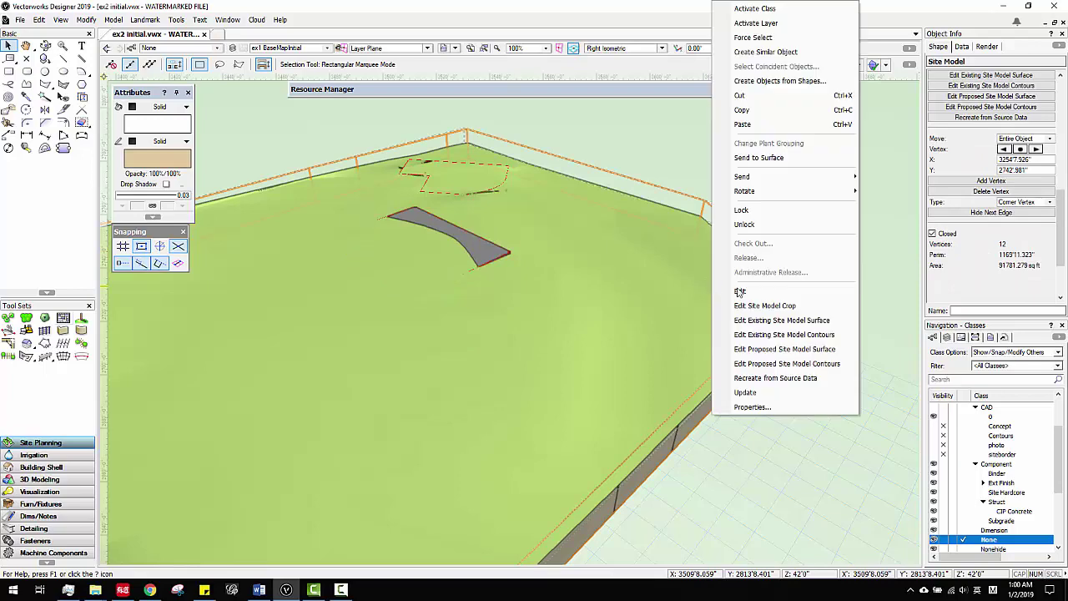
{"action": "left_click", "coordinate": [767, 392]}
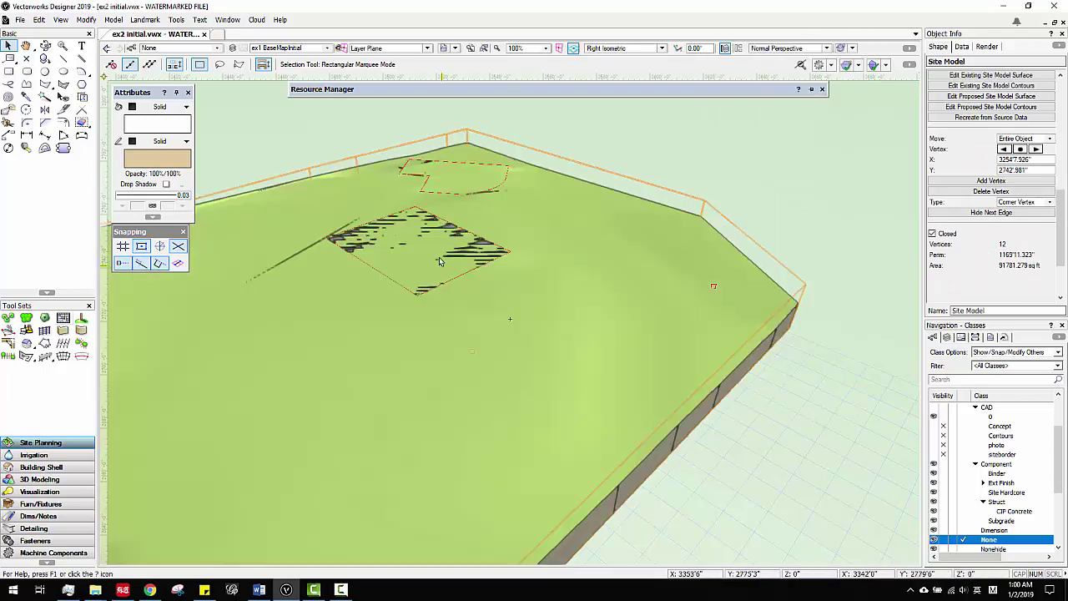
Step: Examine how the hardscape's surface meets the updated terrain from several distances
{"action": "middle_click_drag", "start_coordinate": [440, 262], "coordinate": [505, 249], "text": "ctrl"}
{"action": "scroll", "coordinate": [566, 243], "scroll_direction": "up", "scroll_amount": 2}
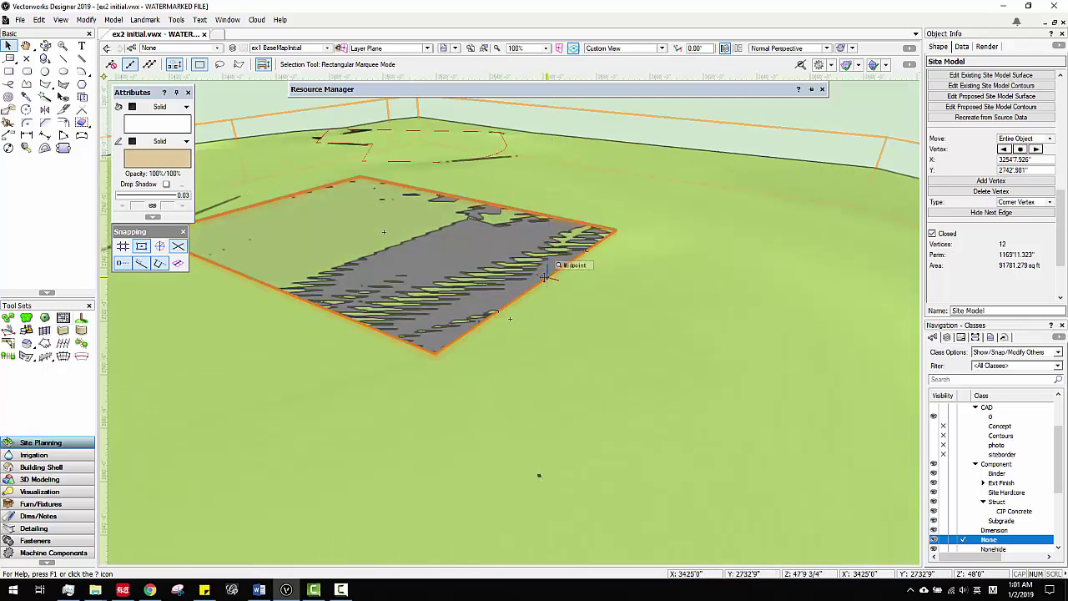
{"action": "left_click", "coordinate": [543, 277]}
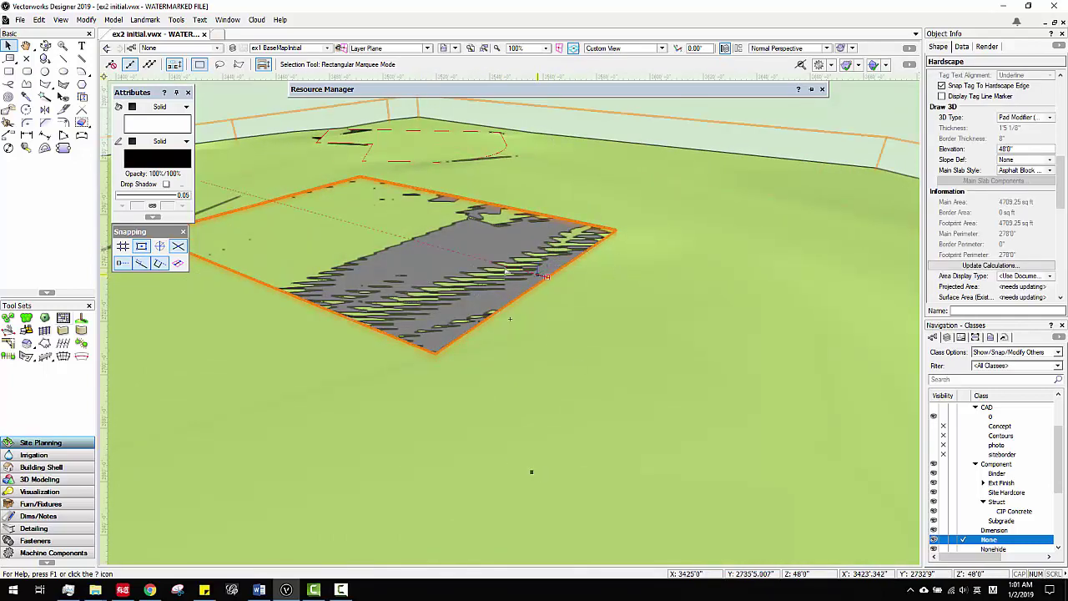
{"action": "scroll", "coordinate": [447, 218], "scroll_direction": "down", "scroll_amount": 1}
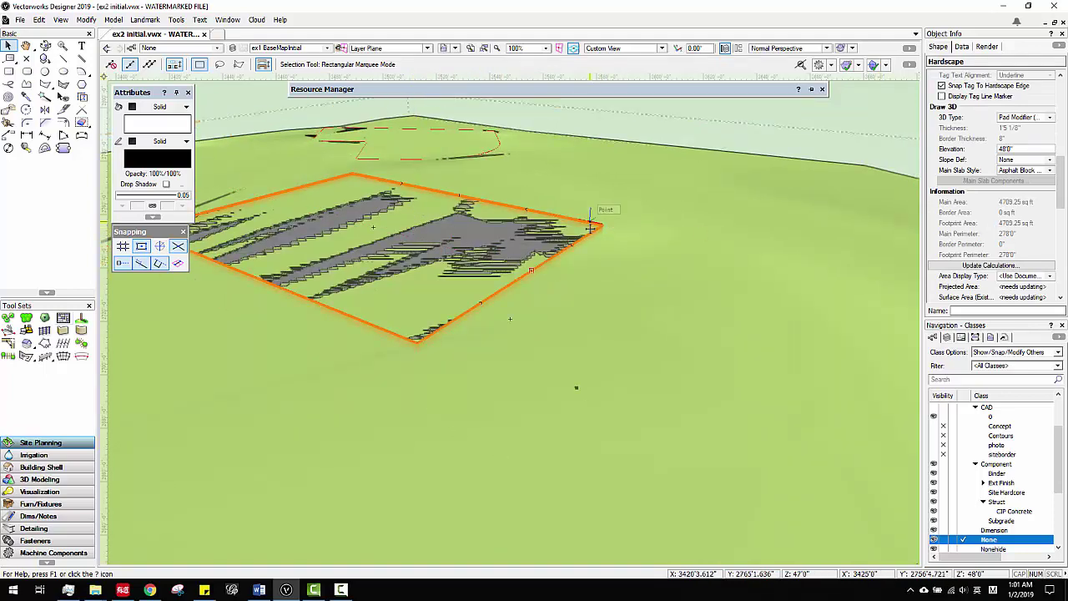
{"action": "scroll", "coordinate": [597, 227], "scroll_direction": "down", "scroll_amount": 5}
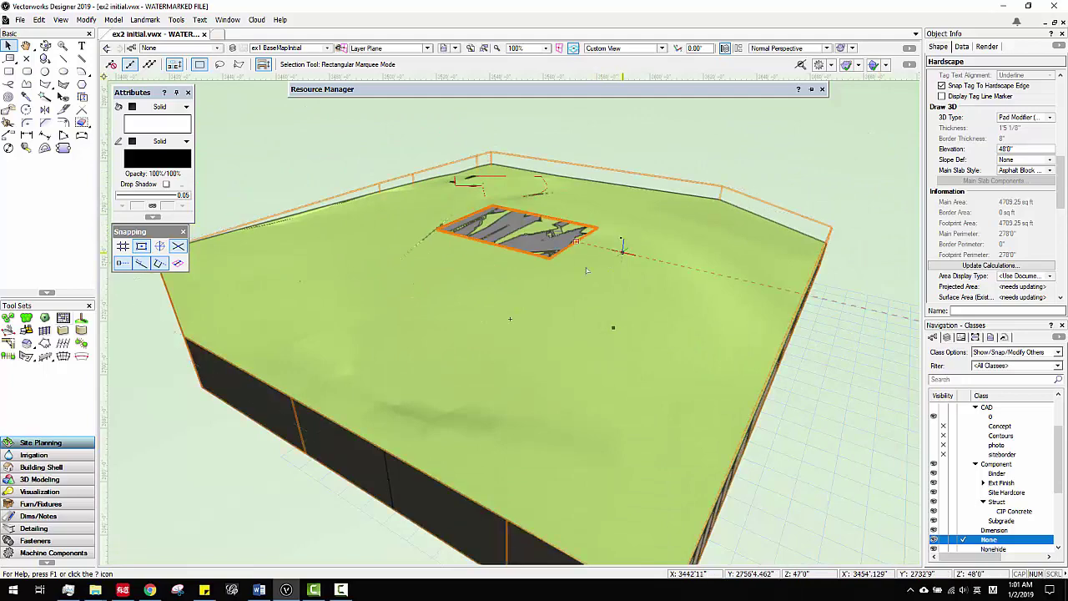
{"action": "scroll", "coordinate": [567, 224], "scroll_direction": "up", "scroll_amount": 3}
{"action": "scroll", "coordinate": [567, 224], "scroll_direction": "up", "scroll_amount": 3}
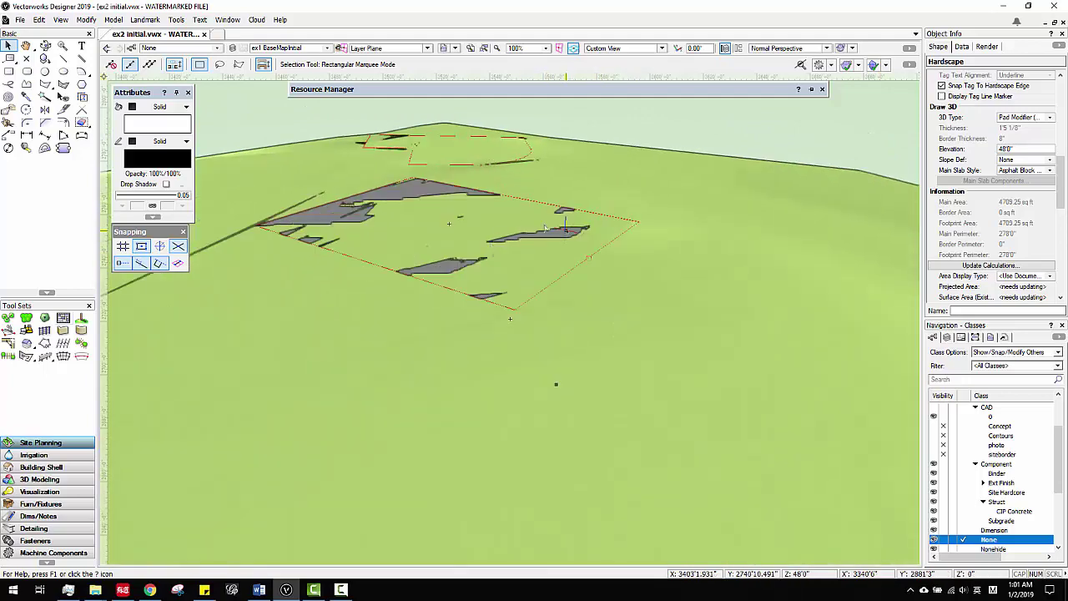
{"action": "scroll", "coordinate": [990, 213], "scroll_direction": "down", "scroll_amount": 1}
{"action": "scroll", "coordinate": [991, 209], "scroll_direction": "up", "scroll_amount": 3}
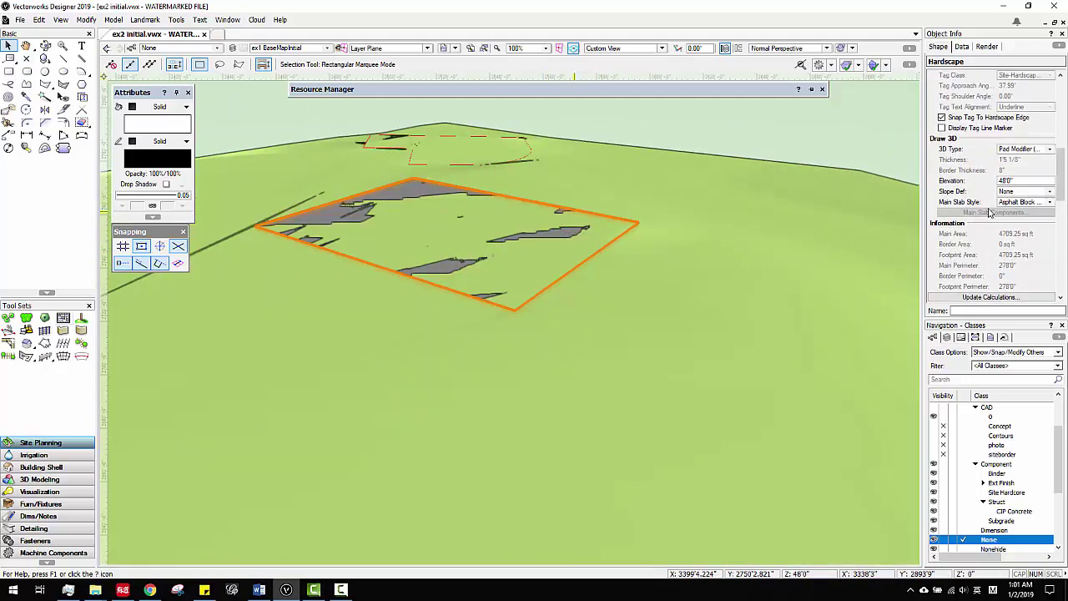
Step: Set the hardscape's elevation to 48'3"
{"action": "left_click", "coordinate": [1008, 202]}
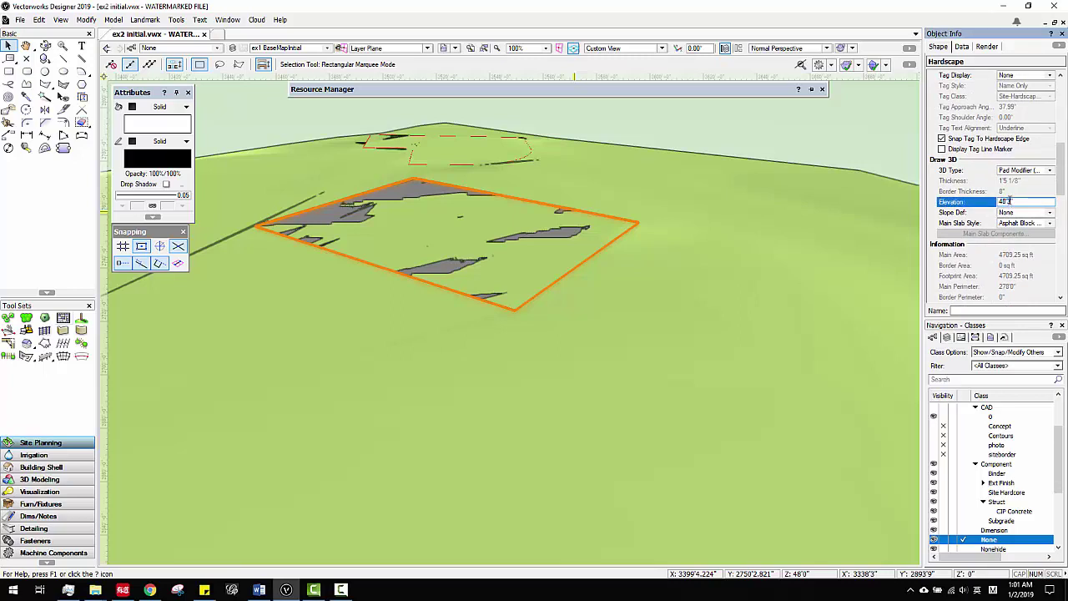
{"action": "key", "text": "Return"}
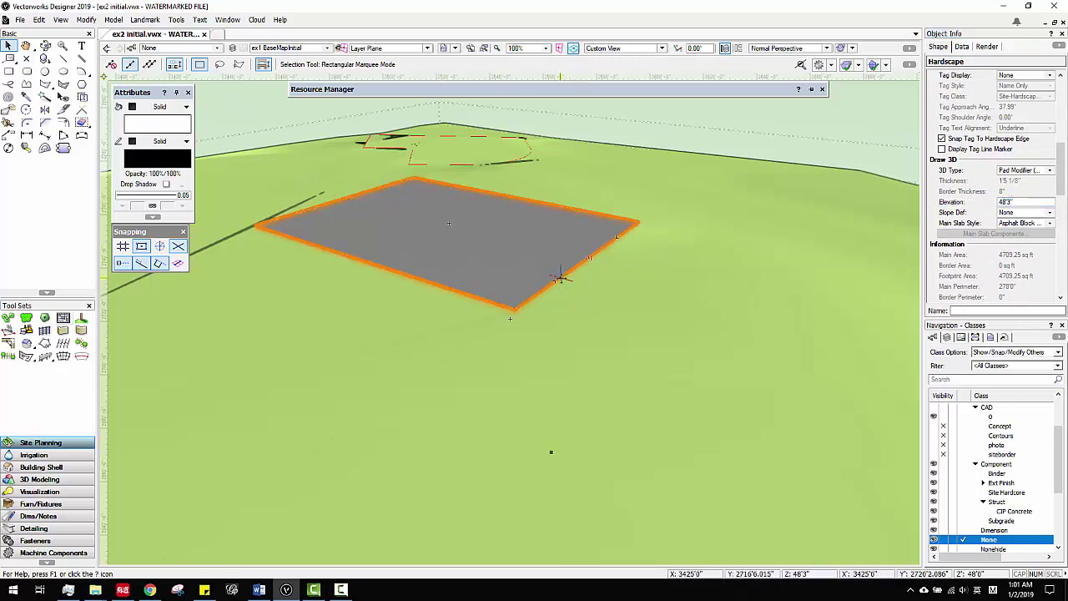
{"action": "scroll", "coordinate": [562, 278], "scroll_direction": "up", "scroll_amount": 3}
{"action": "scroll", "coordinate": [1005, 191], "scroll_direction": "up", "scroll_amount": 4}
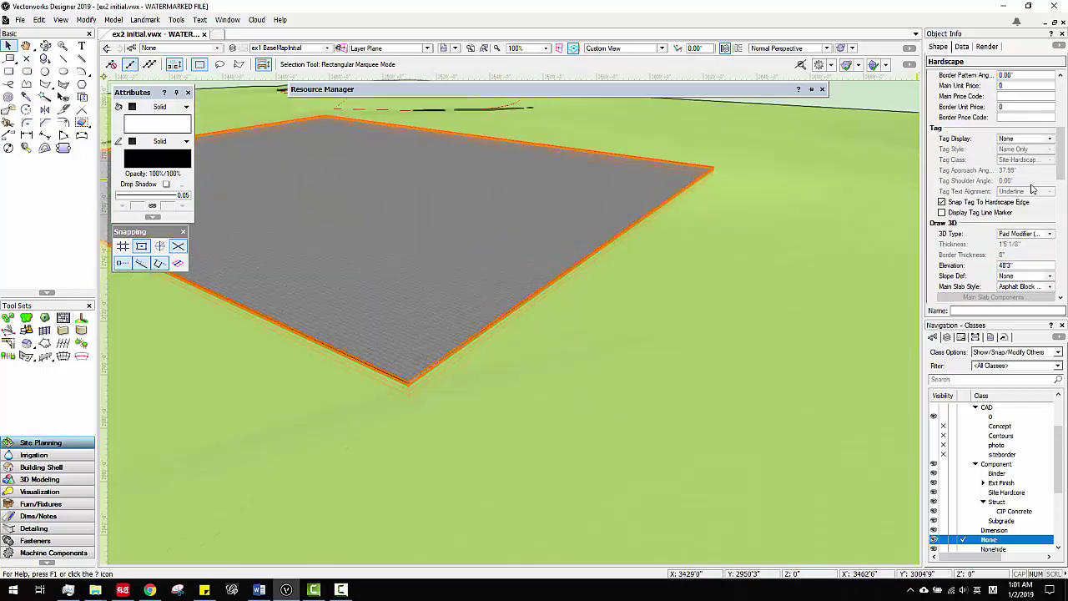
Step: Turn on the border around the hardscape and inspect its edge
{"action": "scroll", "coordinate": [1005, 191], "scroll_direction": "up", "scroll_amount": 3}
{"action": "left_click", "coordinate": [942, 139]}
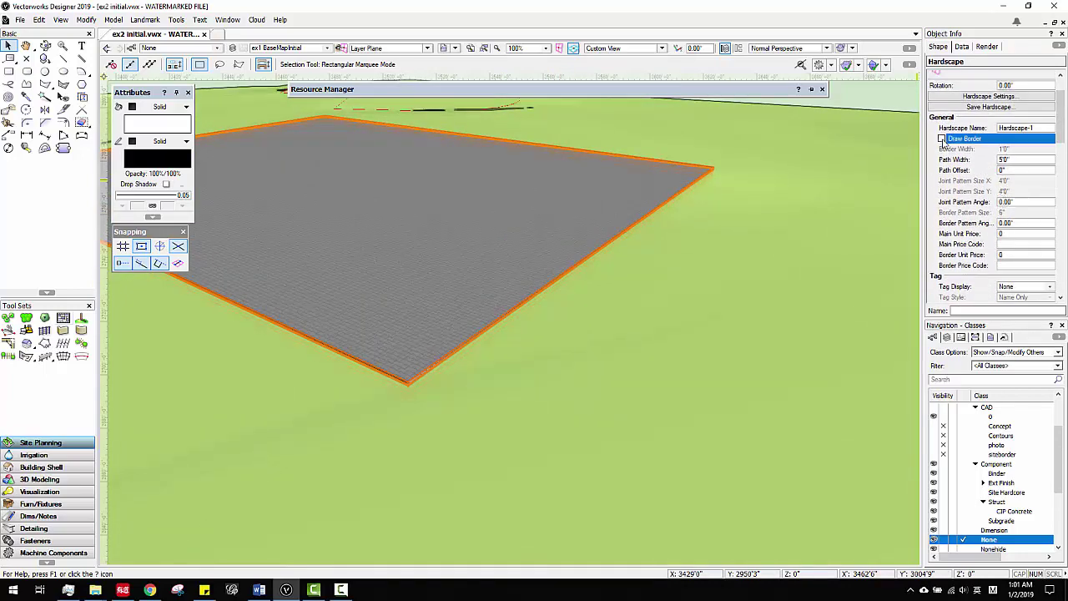
{"action": "scroll", "coordinate": [590, 261], "scroll_direction": "up", "scroll_amount": 3}
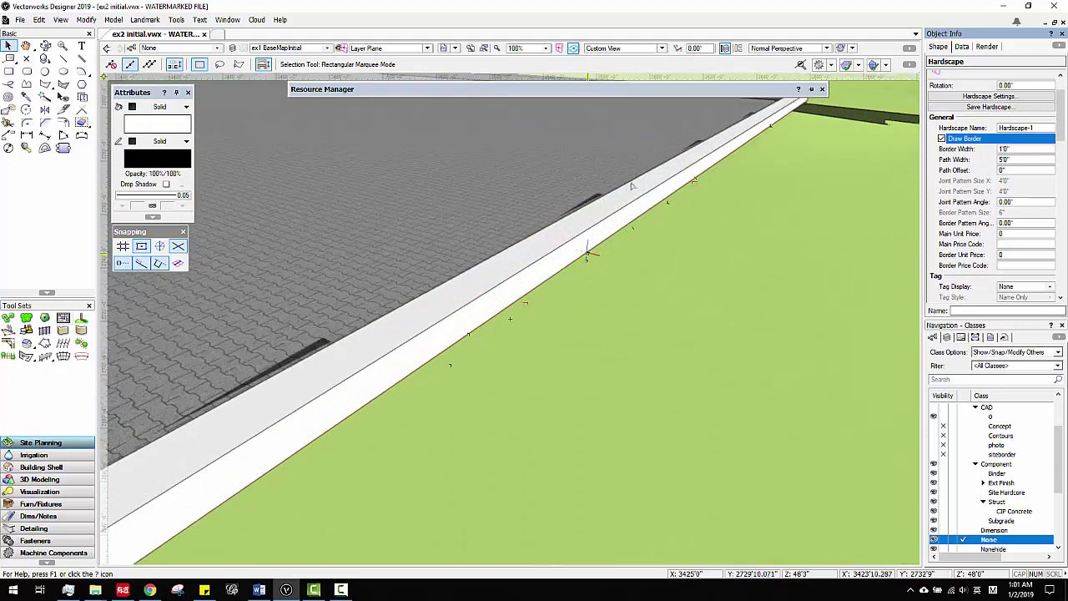
{"action": "scroll", "coordinate": [617, 226], "scroll_direction": "down", "scroll_amount": 4}
{"action": "scroll", "coordinate": [609, 260], "scroll_direction": "down", "scroll_amount": 3}
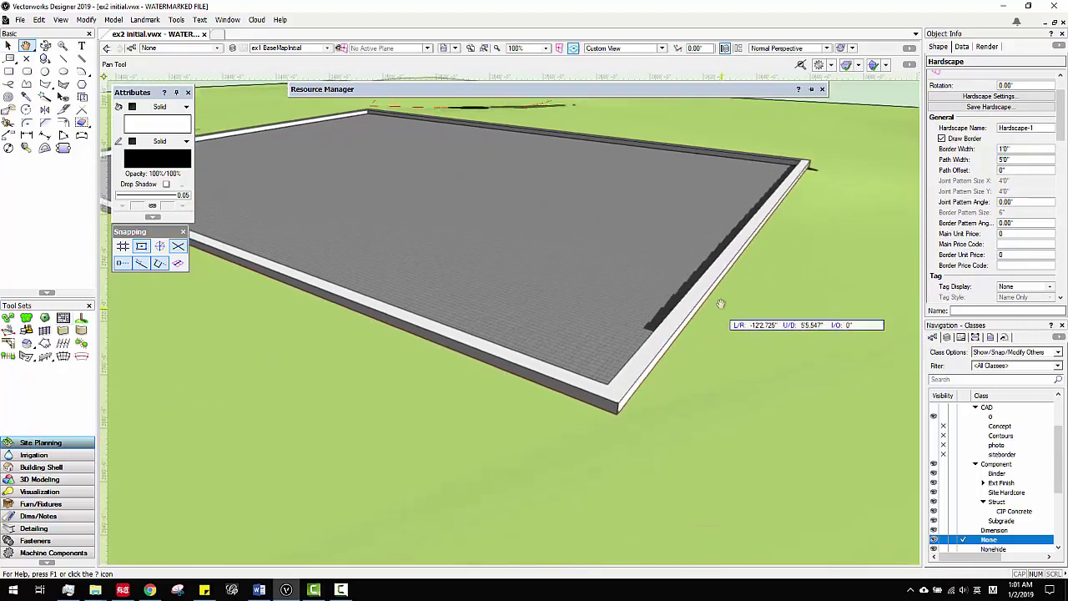
Step: Temporarily hide the sitemodel class to examine the layers beneath the hardscape's surface and border
{"action": "scroll", "coordinate": [1012, 488], "scroll_direction": "down", "scroll_amount": 4}
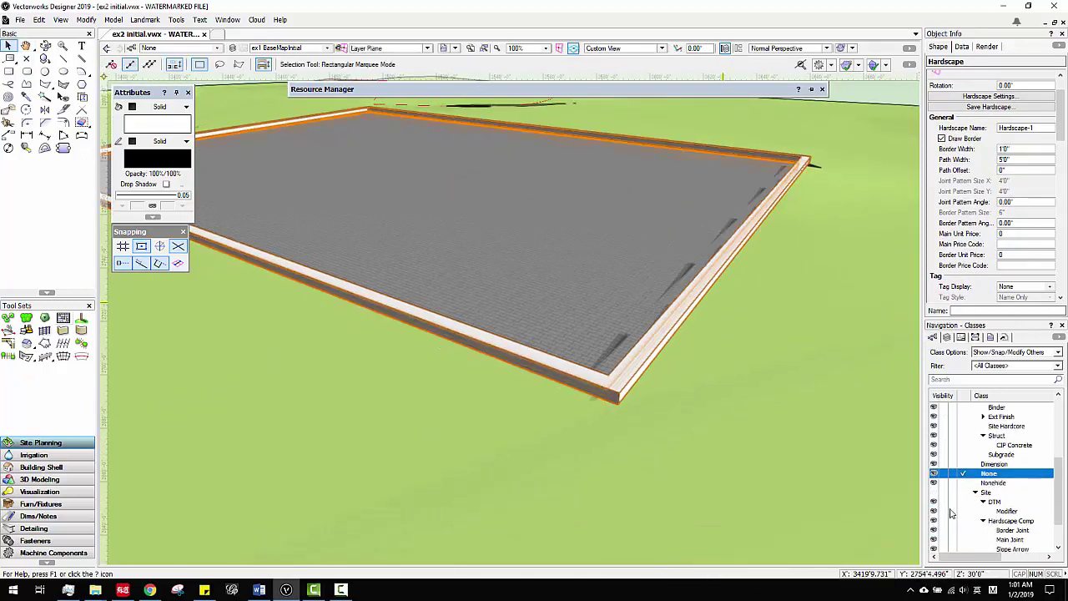
{"action": "left_click", "coordinate": [936, 541]}
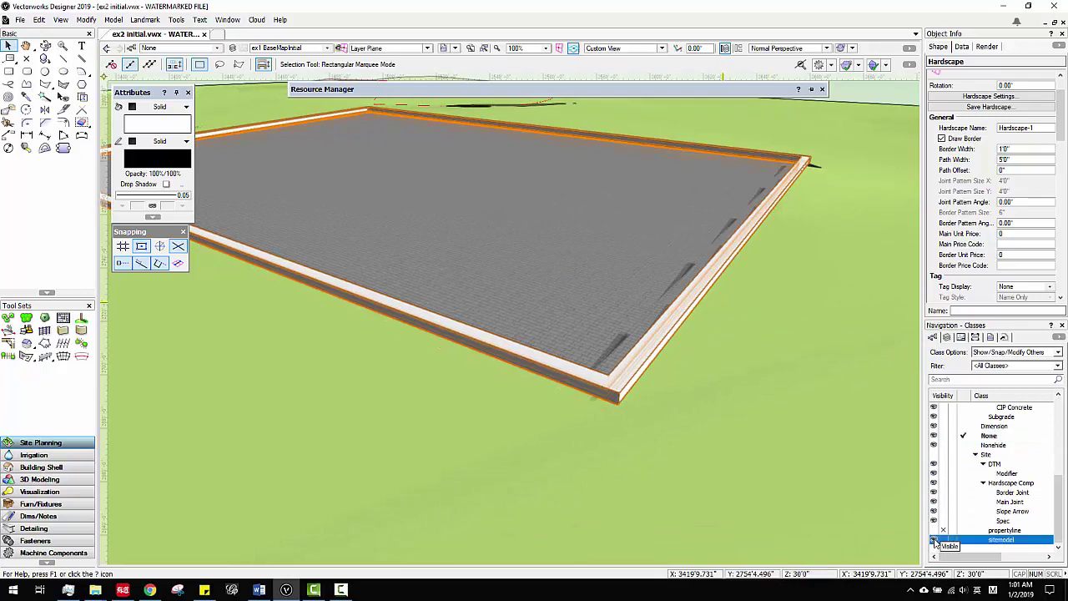
{"action": "left_click", "coordinate": [944, 541]}
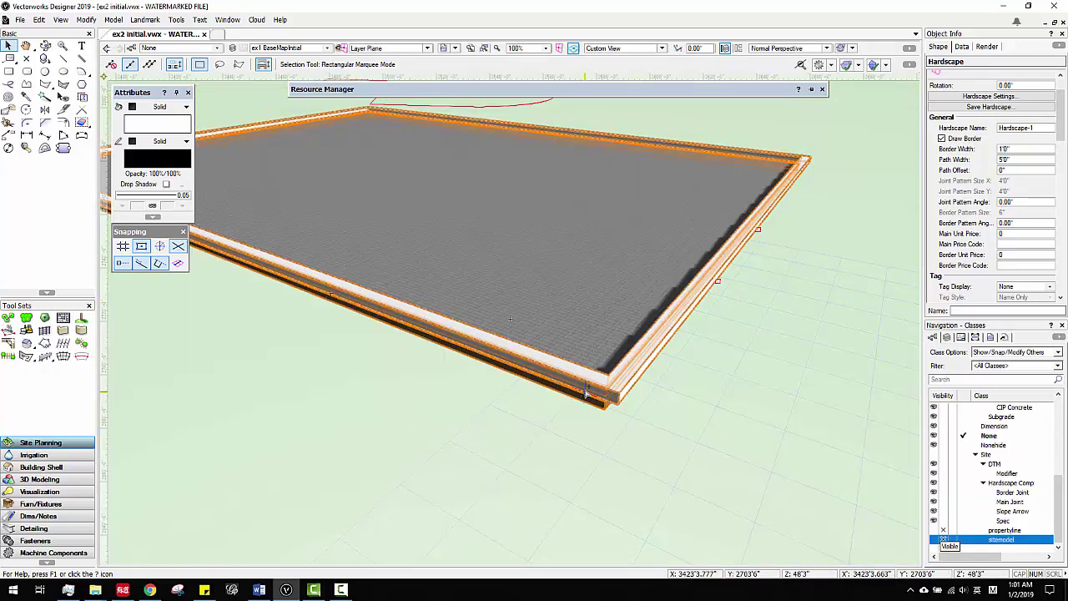
{"action": "middle_click_drag", "start_coordinate": [594, 391], "coordinate": [838, 215], "text": "ctrl"}
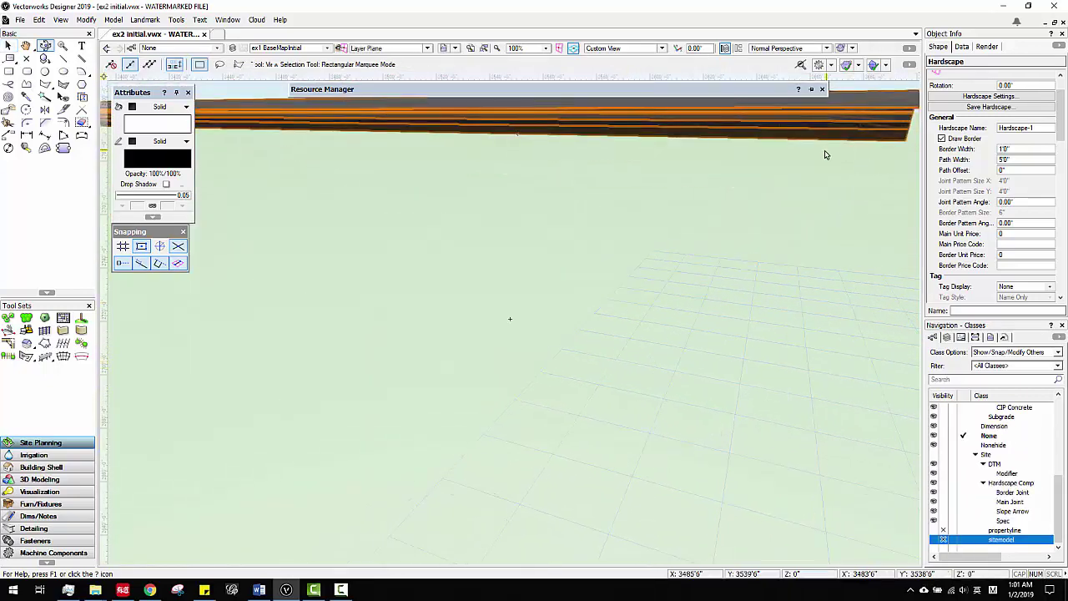
{"action": "middle_click_drag", "start_coordinate": [827, 156], "coordinate": [706, 234]}
{"action": "left_click", "coordinate": [844, 228]}
{"action": "scroll", "coordinate": [793, 210], "scroll_direction": "up", "scroll_amount": 4}
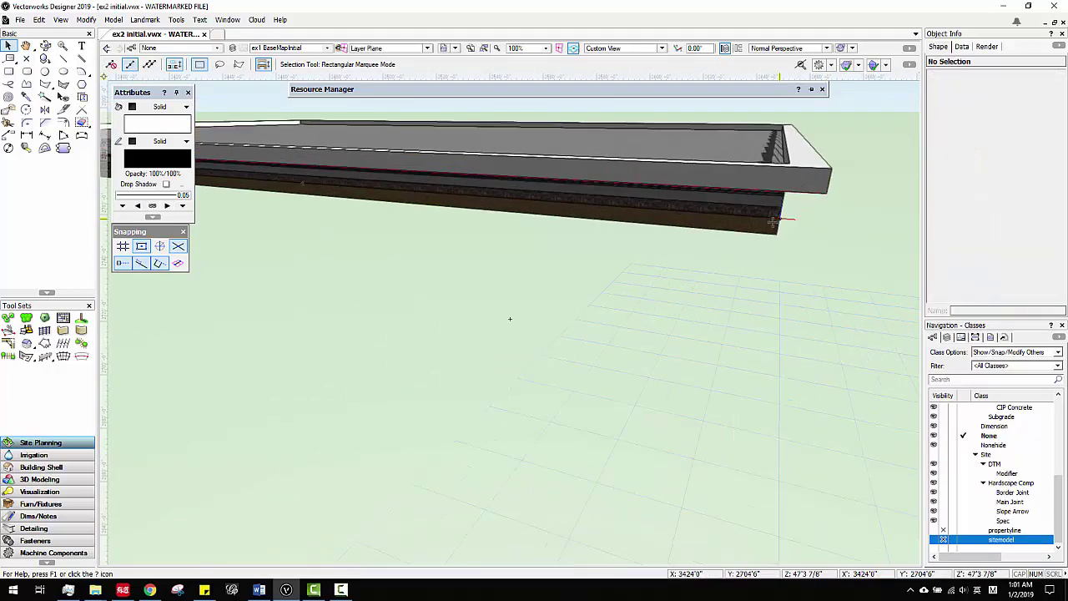
{"action": "scroll", "coordinate": [751, 225], "scroll_direction": "down", "scroll_amount": 5}
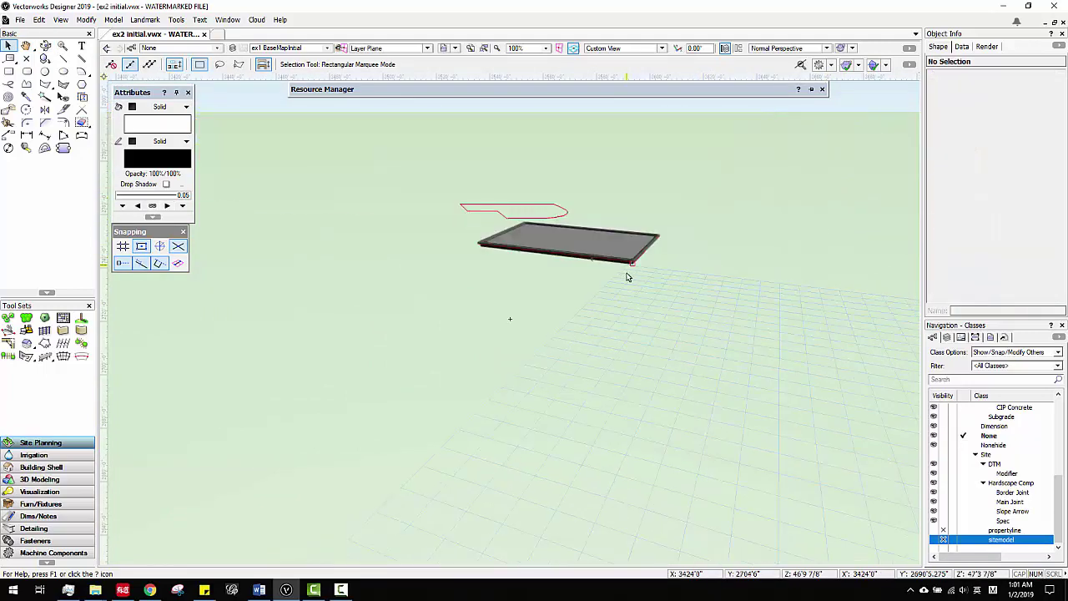
{"action": "scroll", "coordinate": [622, 257], "scroll_direction": "up", "scroll_amount": 2}
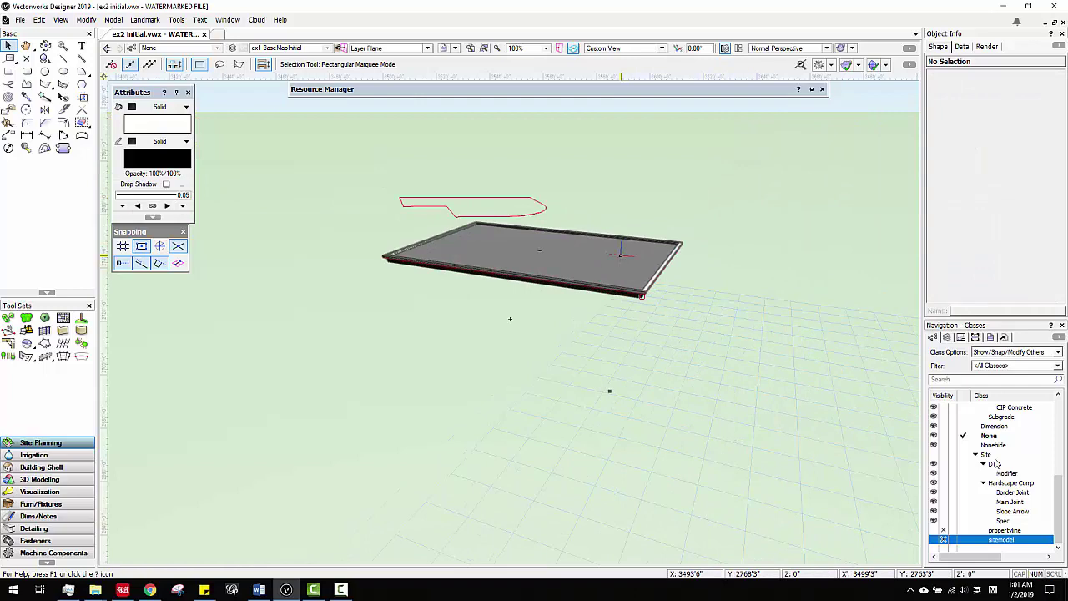
{"action": "left_click", "coordinate": [935, 540]}
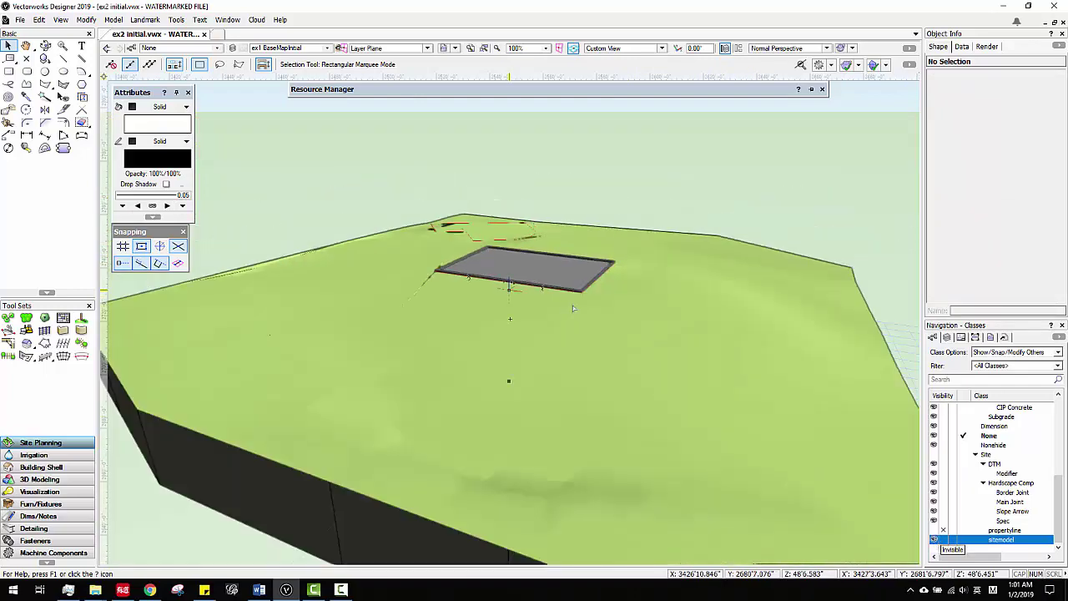
Step: Set the bordered hardscape's slope definition to Downward Grade in %
{"action": "middle_click_drag", "start_coordinate": [509, 290], "coordinate": [565, 418], "text": "ctrl"}
{"action": "scroll", "coordinate": [520, 248], "scroll_direction": "up", "scroll_amount": 3}
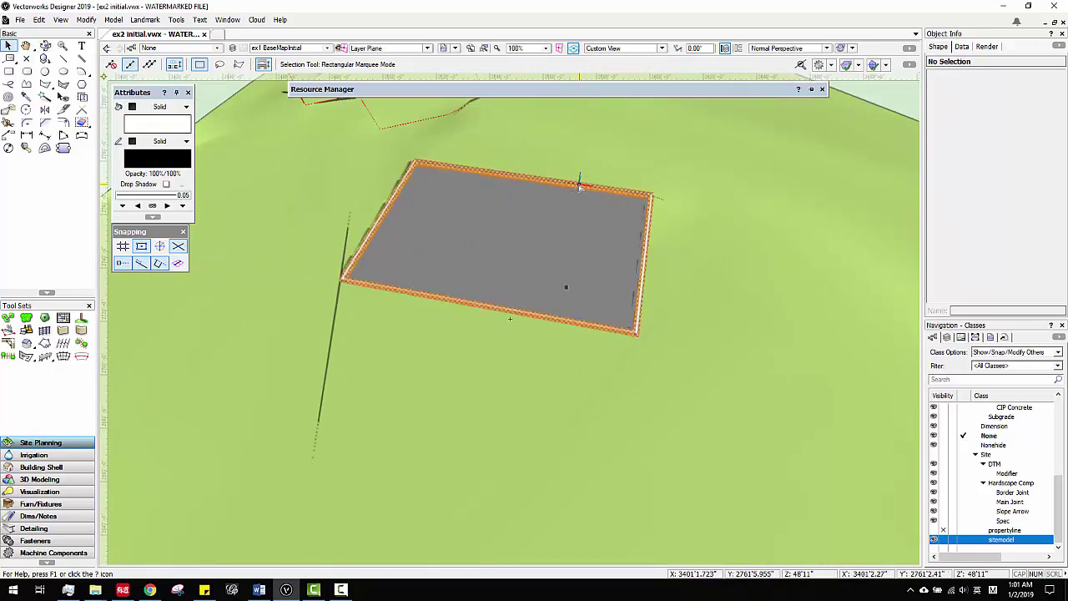
{"action": "left_click", "coordinate": [580, 188]}
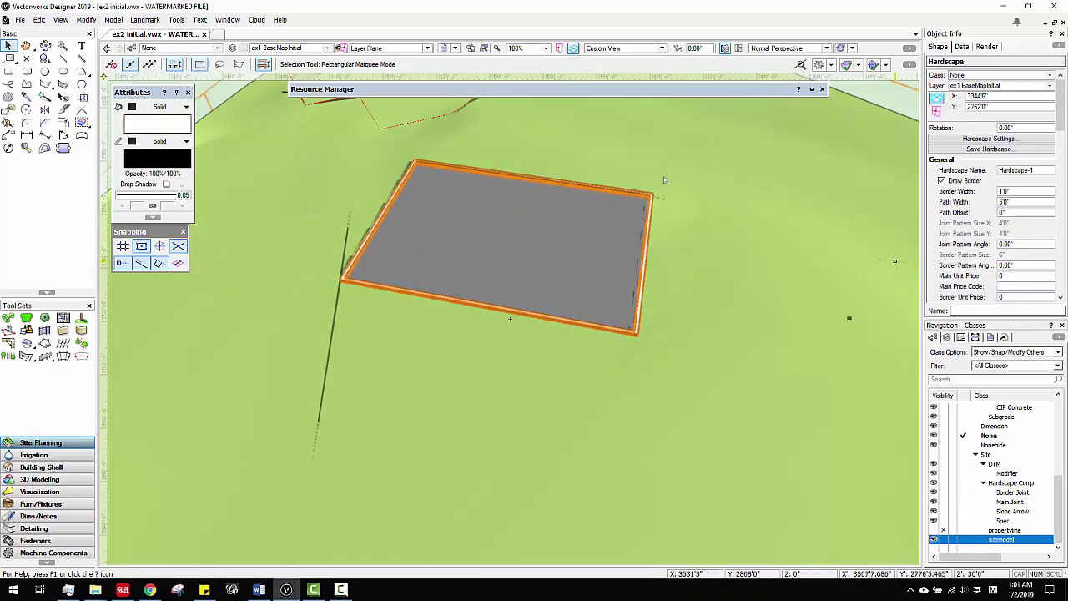
{"action": "scroll", "coordinate": [1018, 229], "scroll_direction": "down", "scroll_amount": 10}
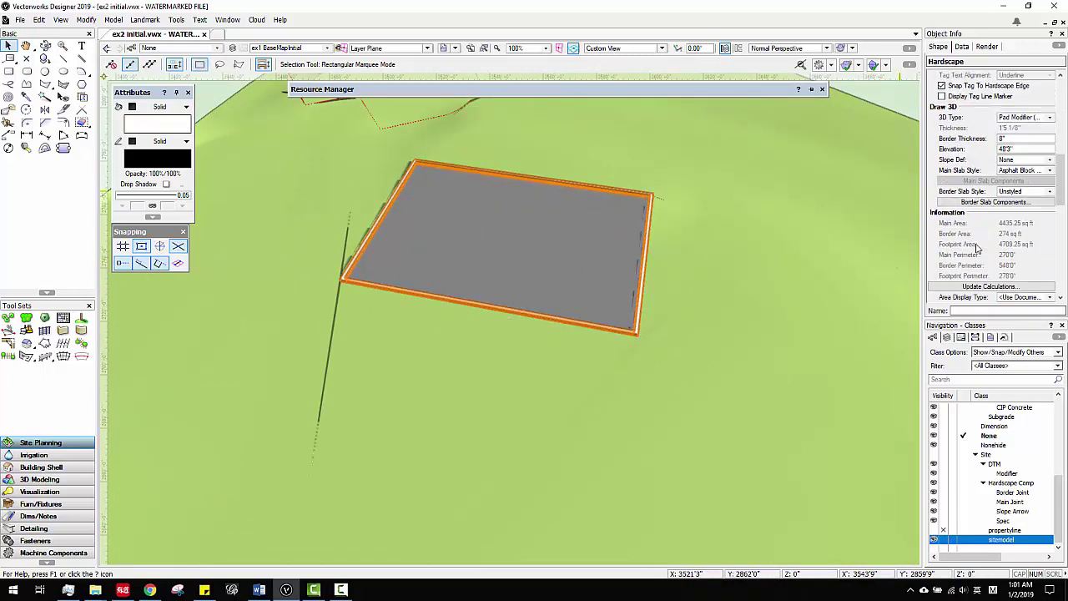
{"action": "scroll", "coordinate": [978, 248], "scroll_direction": "up", "scroll_amount": 1}
{"action": "scroll", "coordinate": [983, 225], "scroll_direction": "down", "scroll_amount": 2}
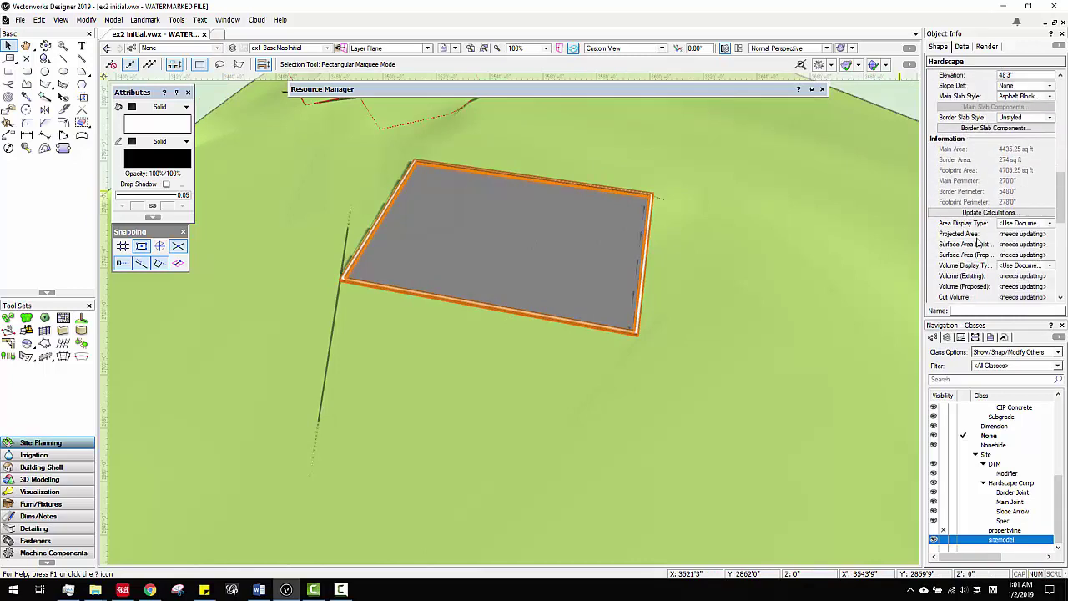
{"action": "left_click", "coordinate": [1017, 152]}
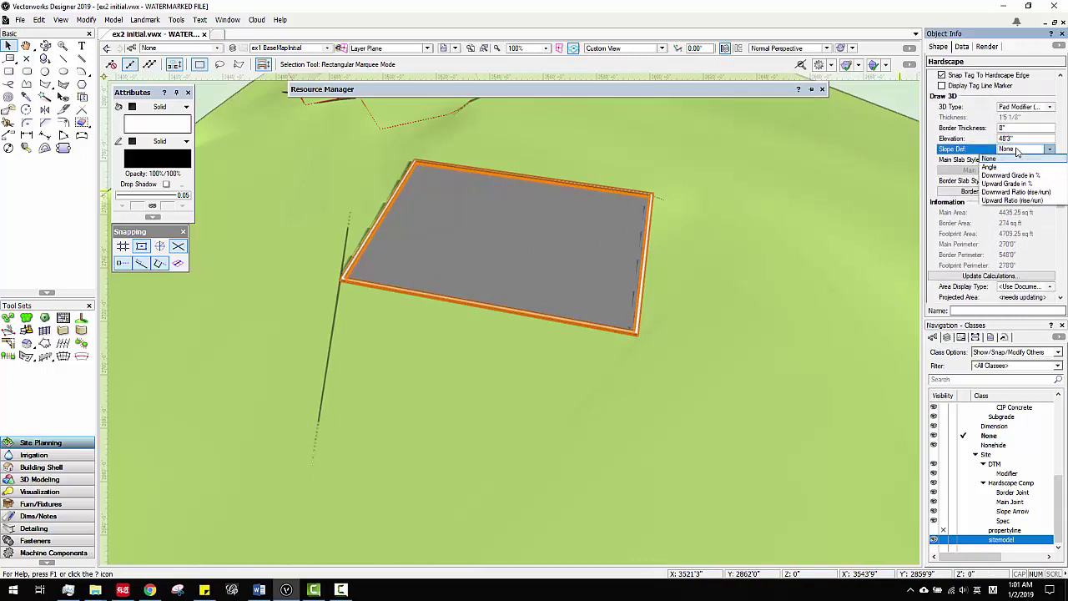
{"action": "left_click", "coordinate": [1014, 176]}
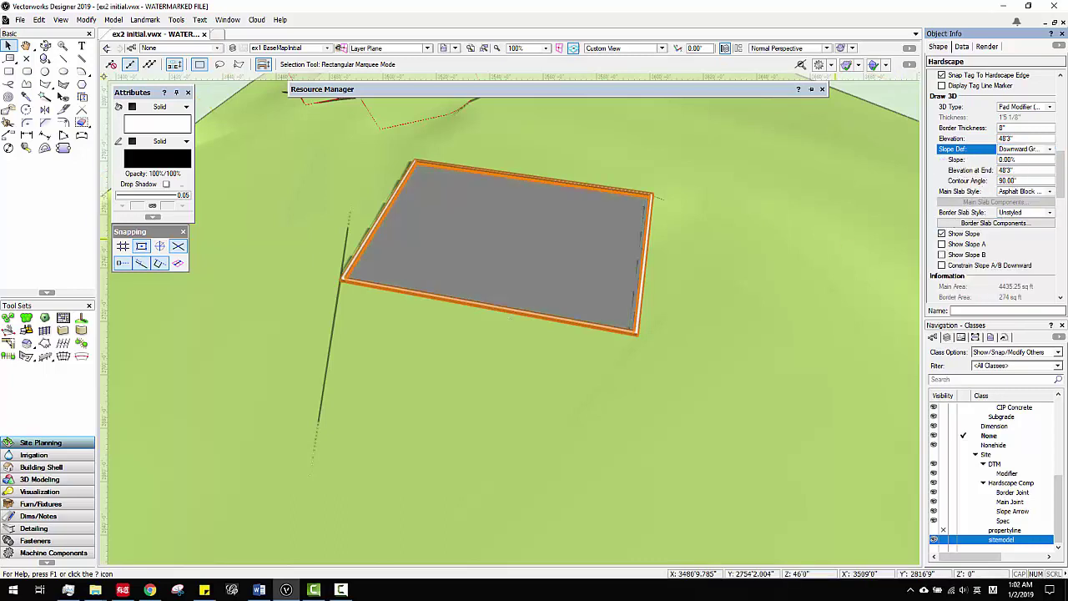
Step: Switch to Top/Plan view and examine the hardscape's slope arrow against the surrounding contours
{"action": "scroll", "coordinate": [566, 272], "scroll_direction": "down", "scroll_amount": 1}
{"action": "scroll", "coordinate": [566, 272], "scroll_direction": "up", "scroll_amount": 1}
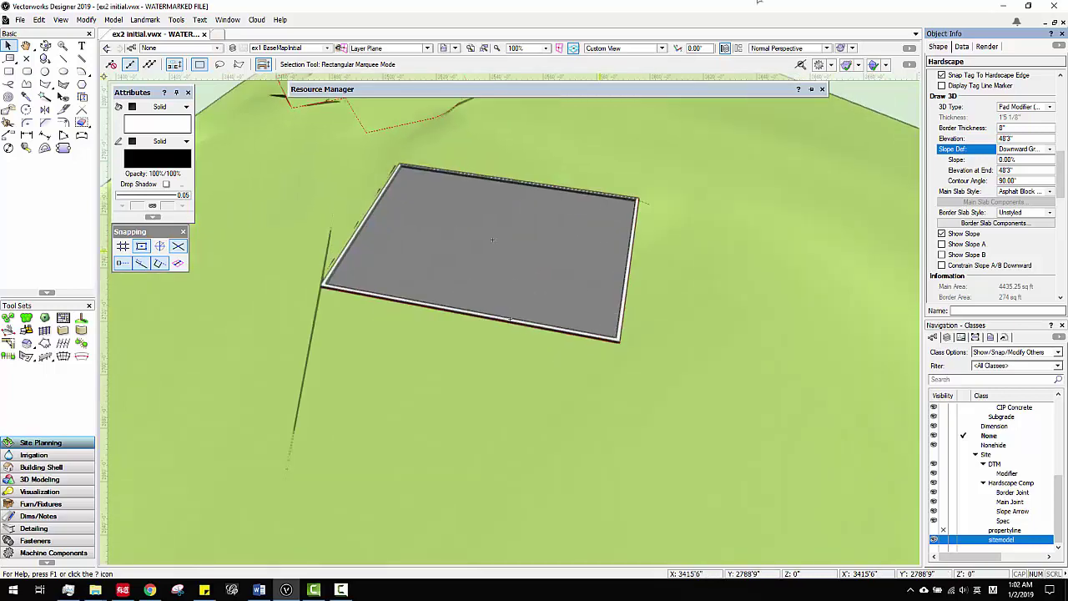
{"action": "left_click", "coordinate": [628, 48]}
{"action": "left_click", "coordinate": [605, 64]}
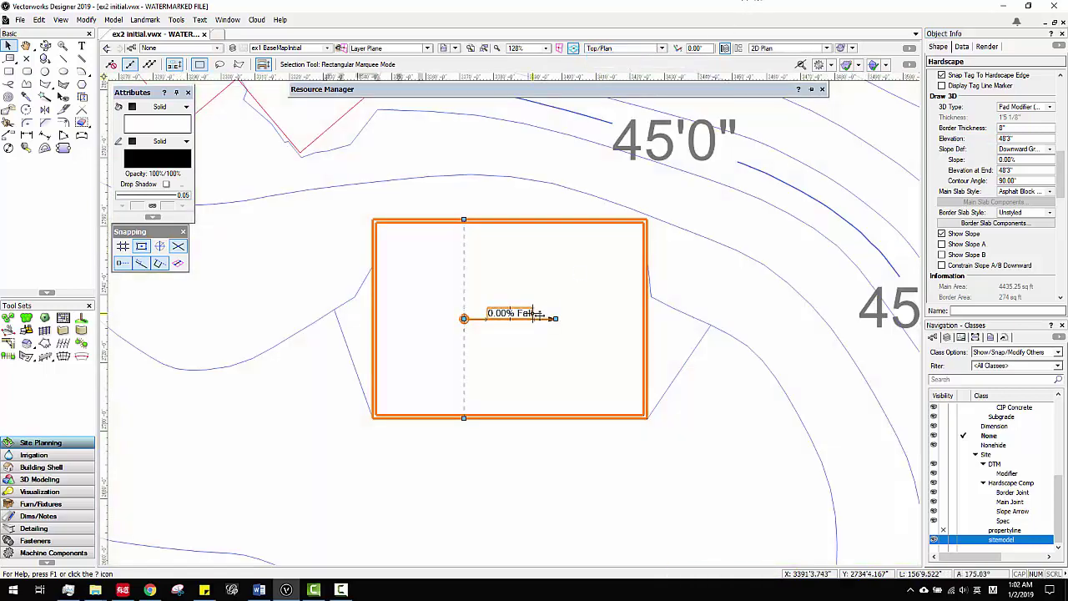
{"action": "middle_click_drag", "start_coordinate": [576, 332], "coordinate": [513, 269]}
{"action": "scroll", "coordinate": [486, 263], "scroll_direction": "up", "scroll_amount": 1}
{"action": "scroll", "coordinate": [486, 267], "scroll_direction": "down", "scroll_amount": 2}
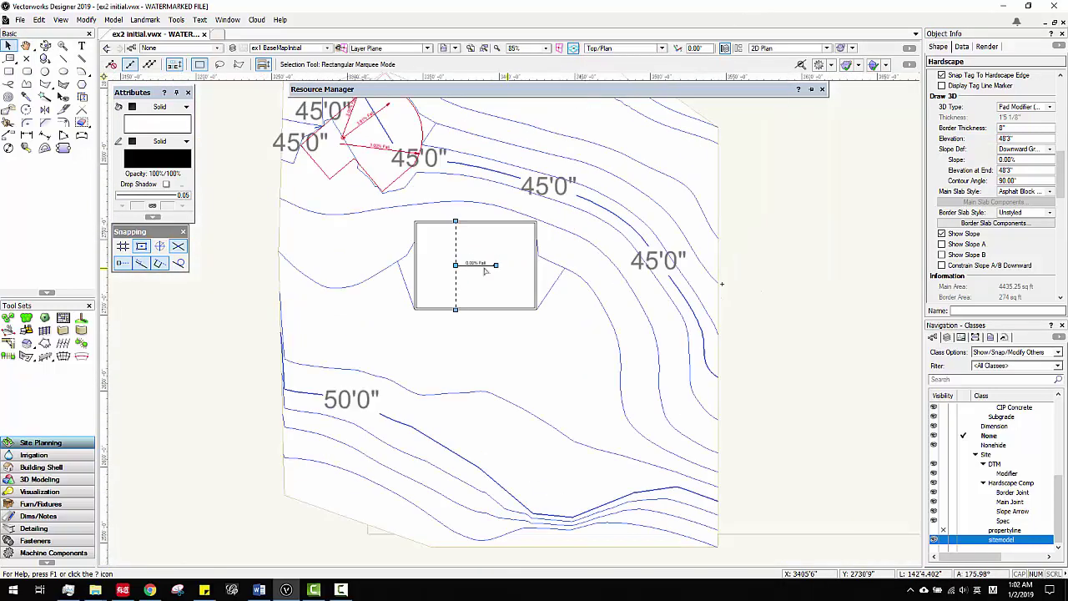
{"action": "mouse_move", "coordinate": [468, 182]}
{"action": "middle_mouse_down"}
{"action": "mouse_move", "coordinate": [494, 199]}
{"action": "mouse_move", "coordinate": [421, 102]}
{"action": "middle_mouse_up"}
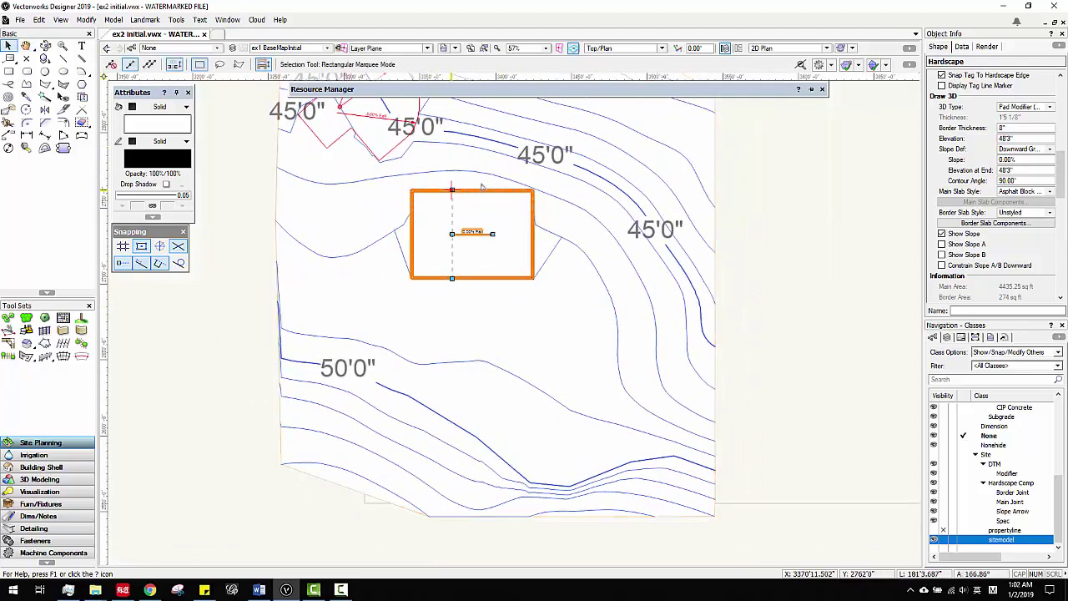
{"action": "middle_click_drag", "start_coordinate": [528, 247], "coordinate": [537, 239]}
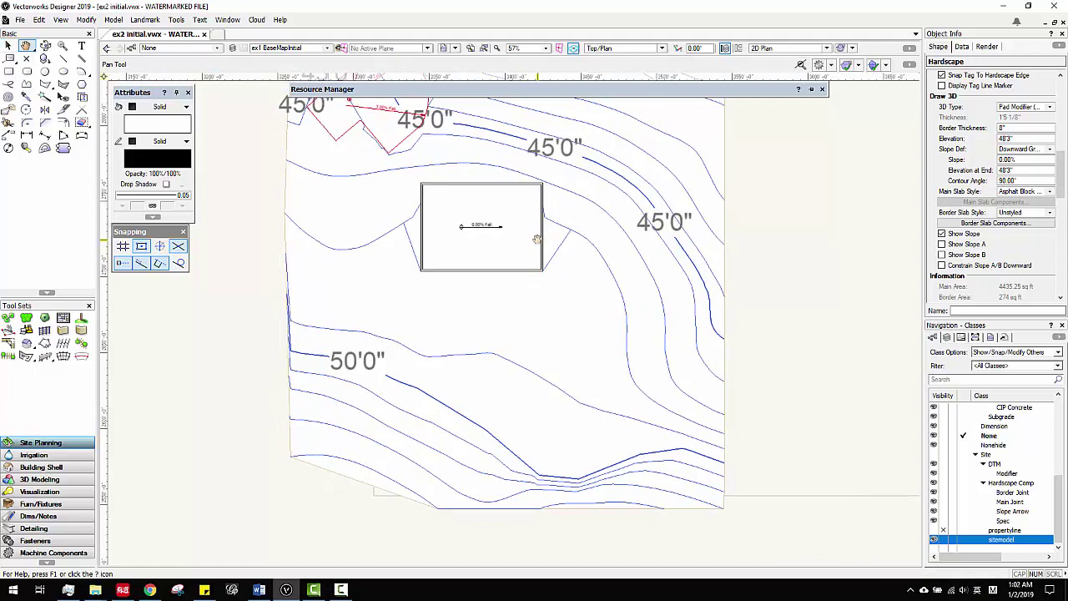
{"action": "mouse_move", "coordinate": [466, 323]}
{"action": "middle_mouse_down"}
{"action": "mouse_move", "coordinate": [493, 310]}
{"action": "mouse_move", "coordinate": [475, 284]}
{"action": "middle_mouse_up"}
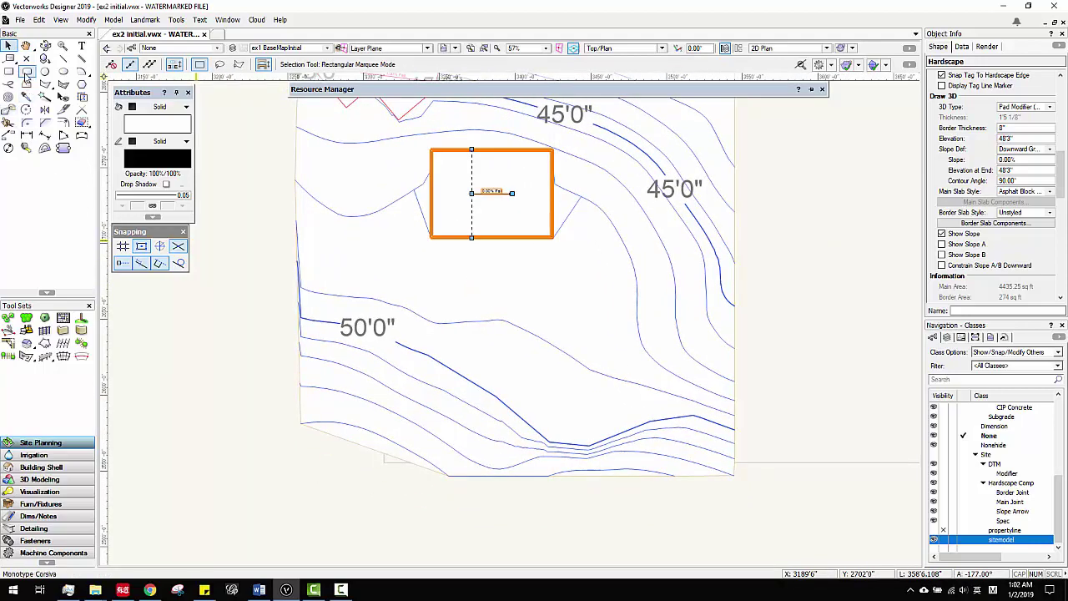
Step: Draw a rectangle below the hardscape across the 50'0" contour and narrow it to about 28'8" wide by 69'9" high
{"action": "left_click", "coordinate": [8, 71]}
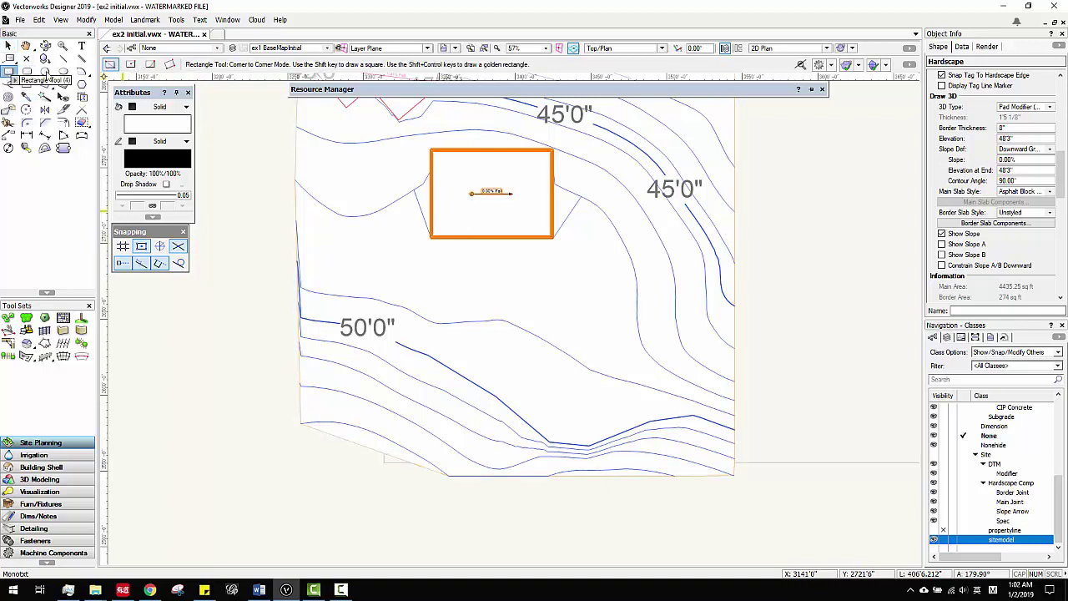
{"action": "left_click_drag", "start_coordinate": [366, 271], "coordinate": [463, 376]}
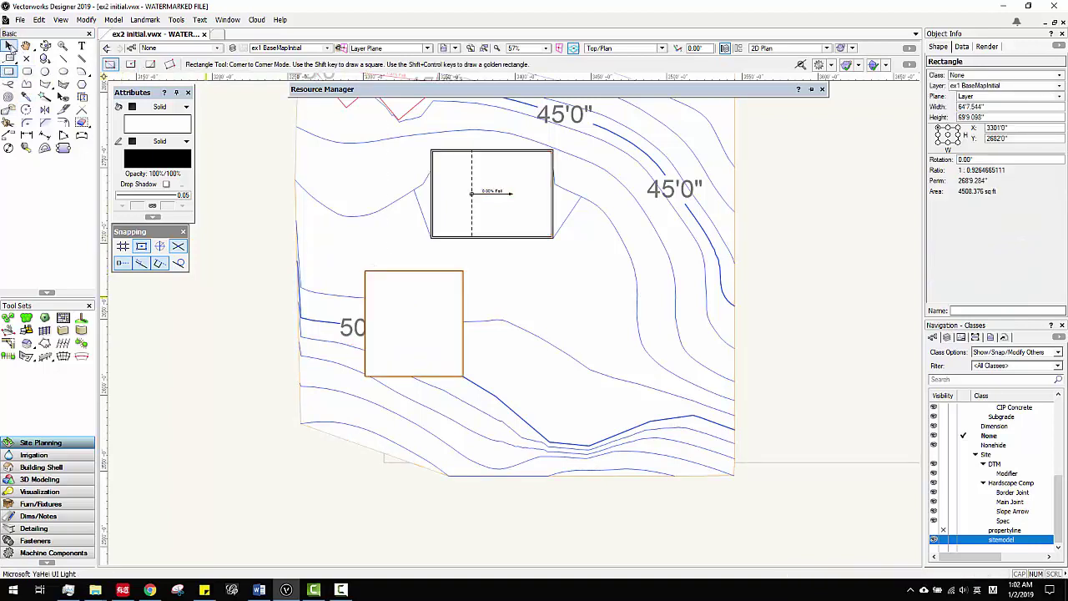
{"action": "left_click", "coordinate": [8, 47]}
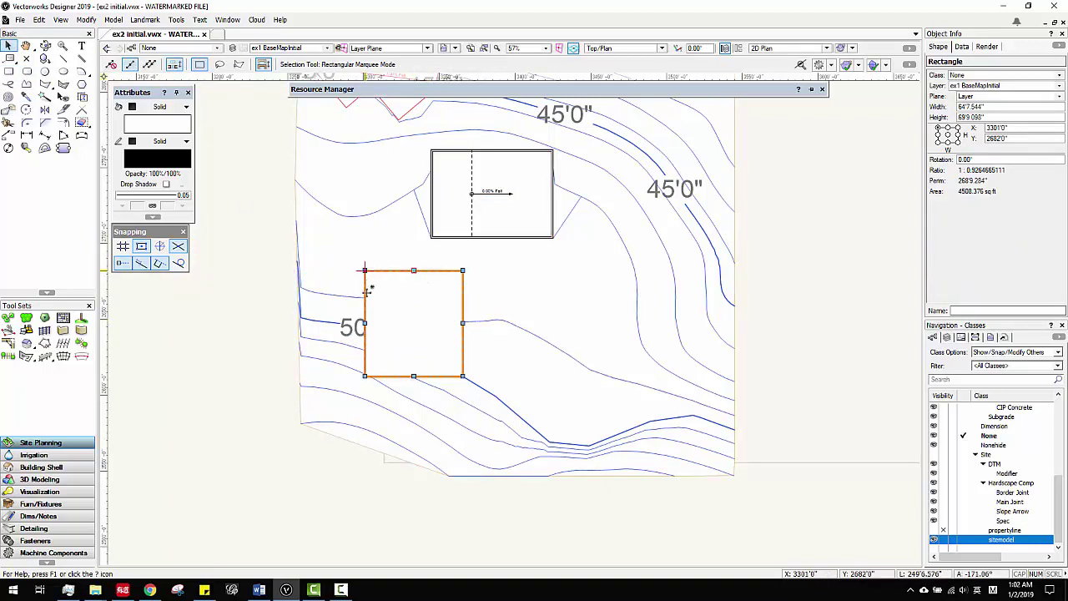
{"action": "left_click_drag", "start_coordinate": [367, 326], "coordinate": [396, 325]}
{"action": "left_click_drag", "start_coordinate": [463, 323], "coordinate": [440, 324]}
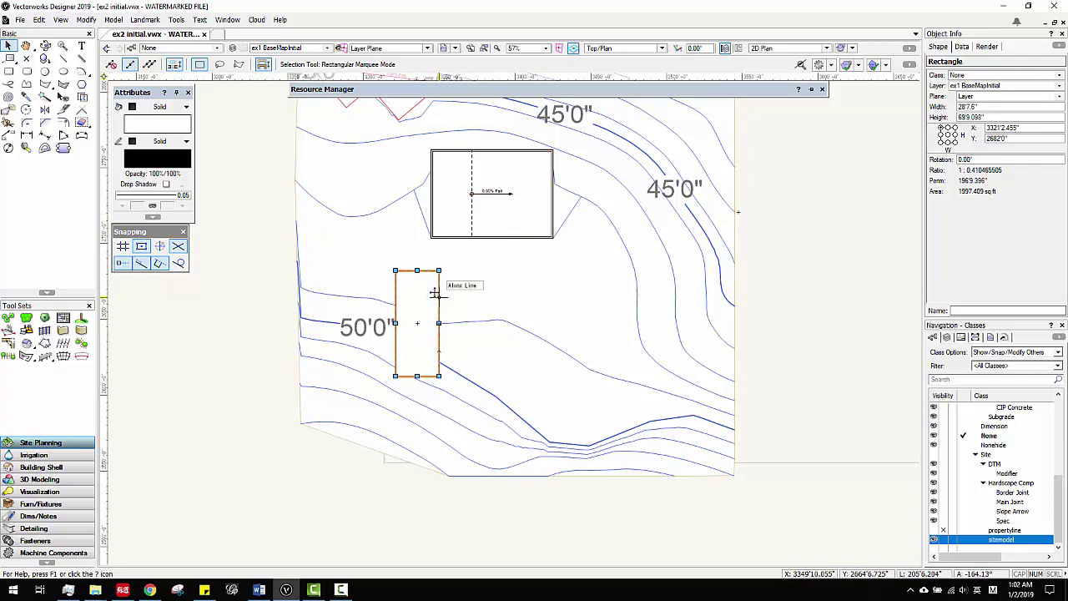
Step: Create a Site Modifier object from the new rectangle, deleting the source shape and showing its properties
{"action": "right_click", "coordinate": [422, 271]}
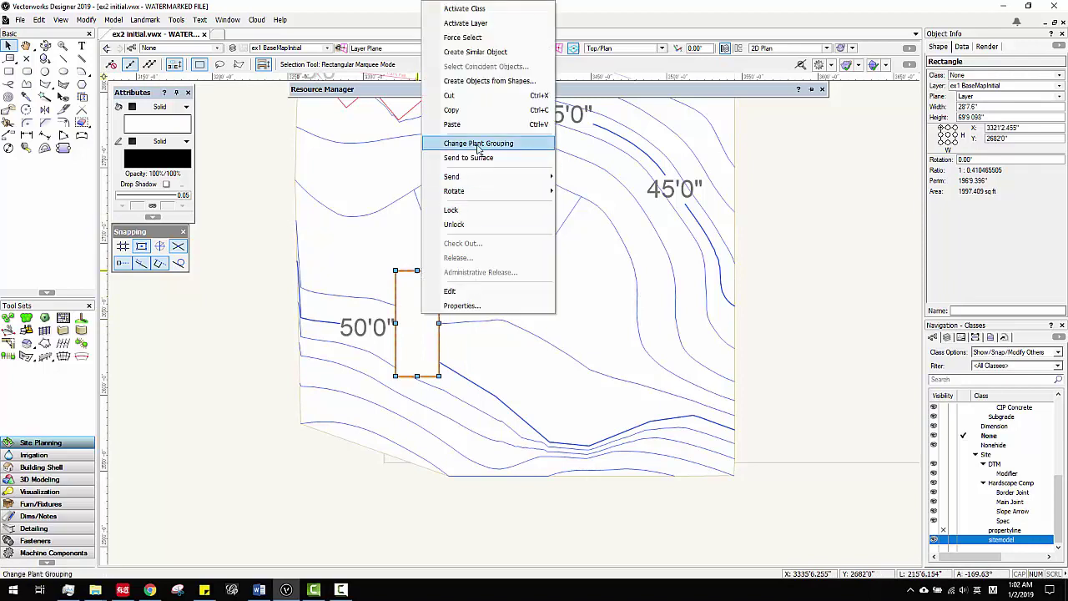
{"action": "left_click", "coordinate": [480, 81]}
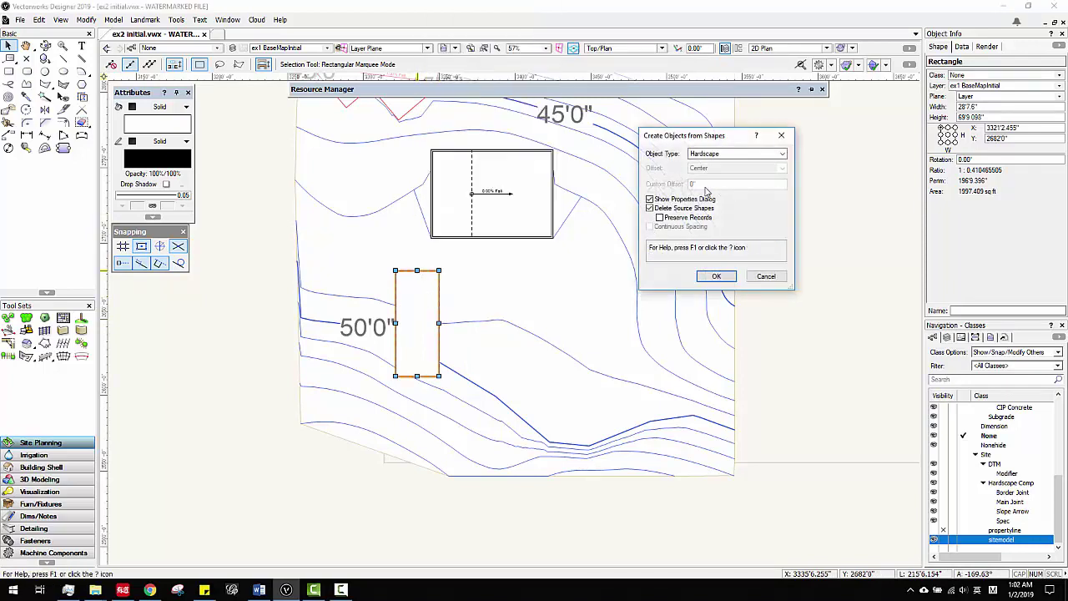
{"action": "left_click", "coordinate": [709, 156]}
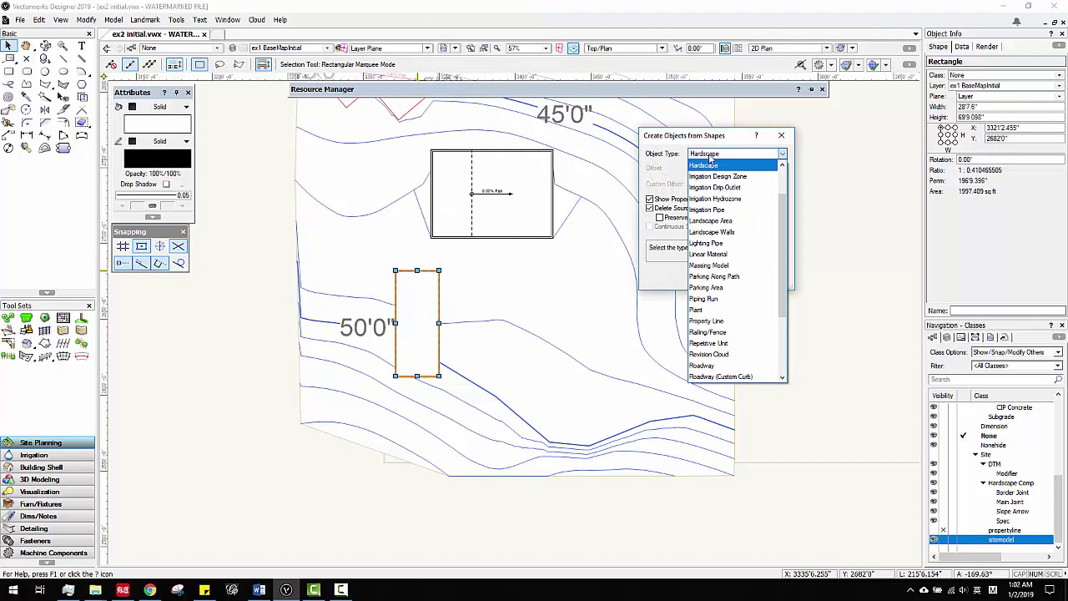
{"action": "scroll", "coordinate": [716, 309], "scroll_direction": "down", "scroll_amount": 3}
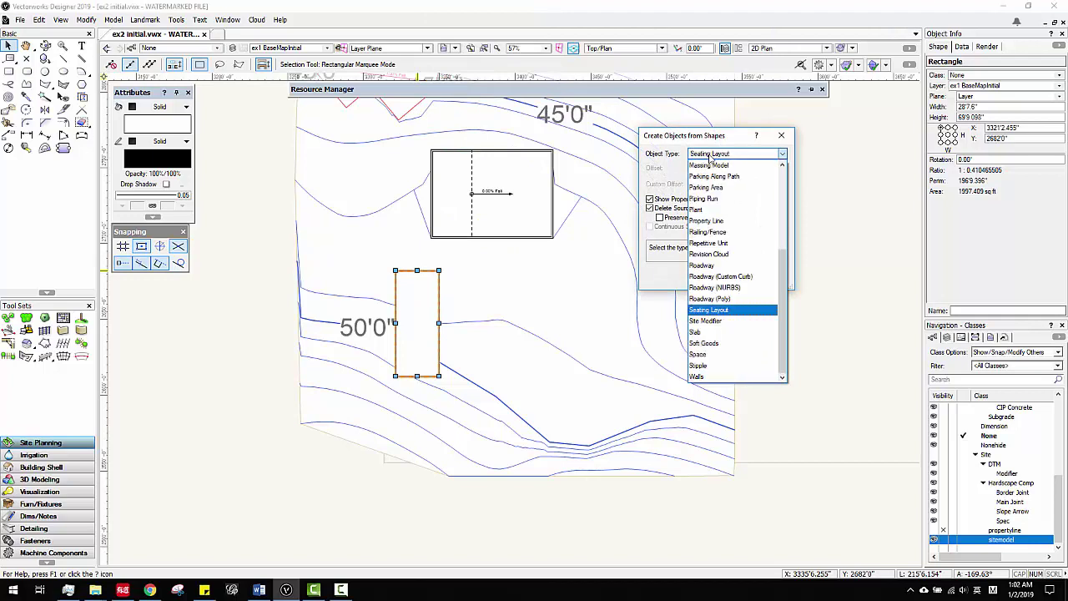
{"action": "left_click", "coordinate": [719, 320]}
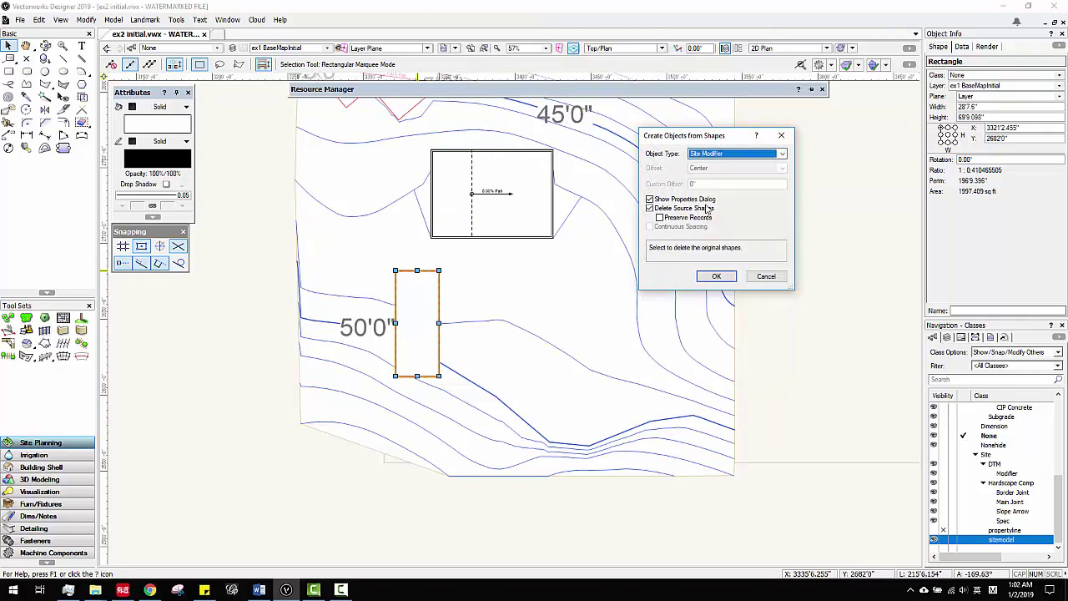
{"action": "left_click", "coordinate": [716, 276]}
Step: Configure the new site modifier as a Texture Bed applied to the proposed site model
{"action": "left_click", "coordinate": [571, 278]}
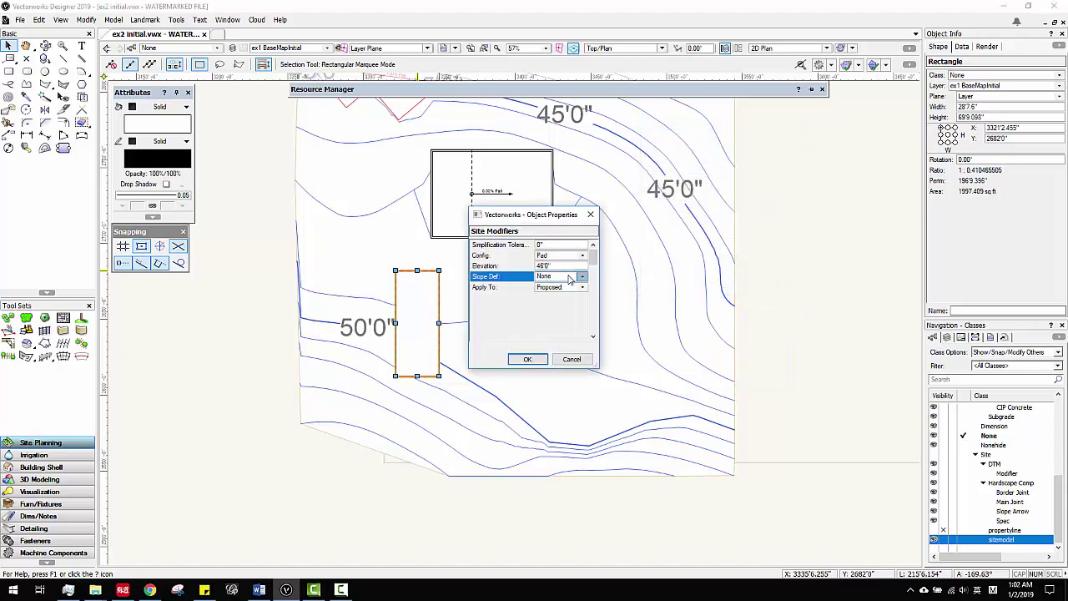
{"action": "left_click", "coordinate": [571, 284]}
{"action": "left_click", "coordinate": [568, 291]}
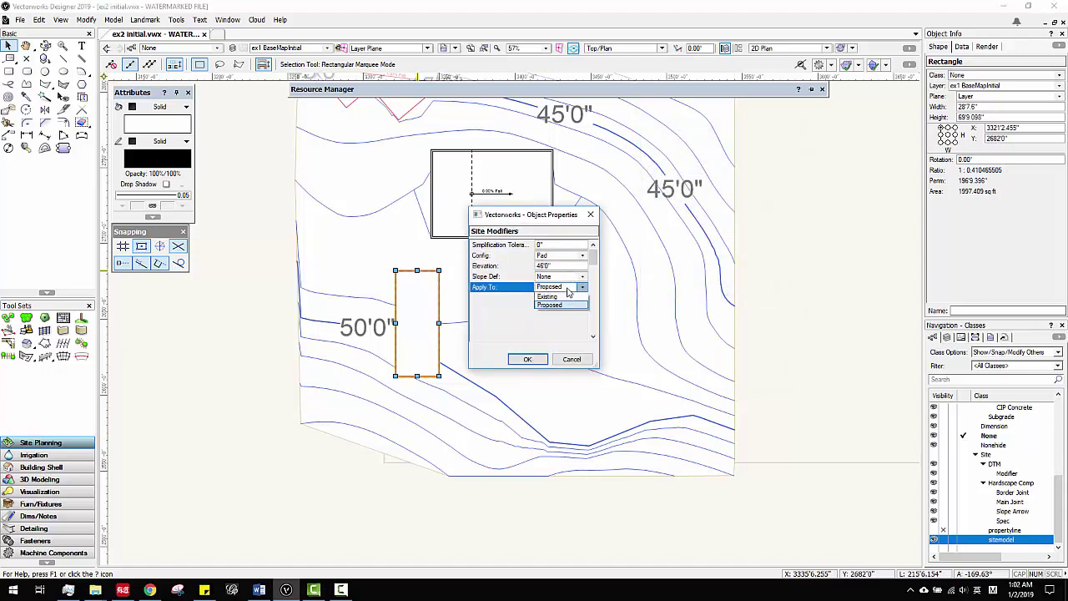
{"action": "left_click", "coordinate": [568, 289]}
{"action": "left_click", "coordinate": [570, 256]}
{"action": "left_click", "coordinate": [570, 255]}
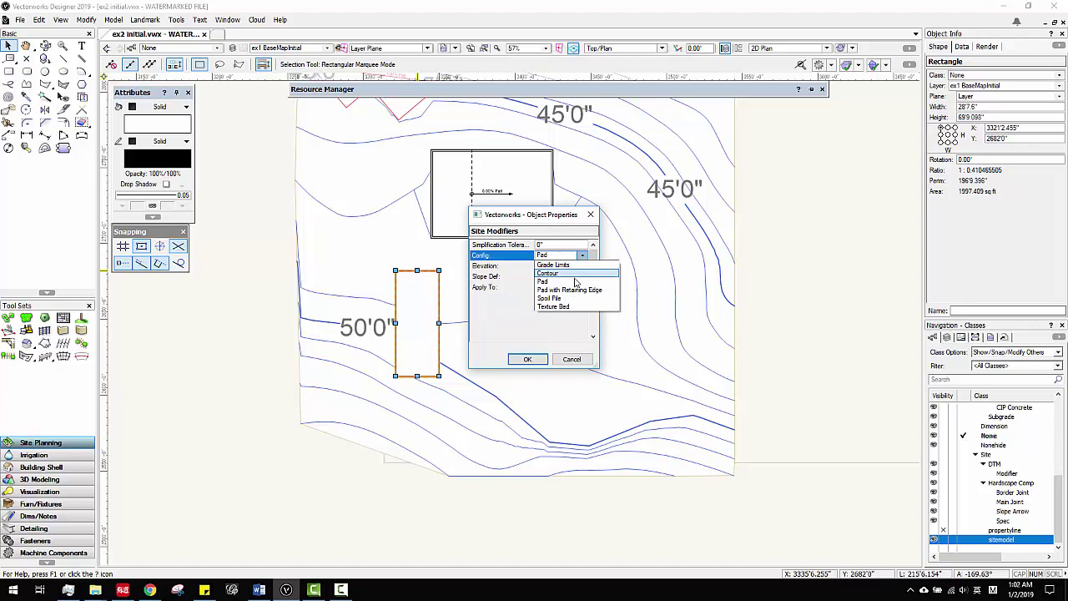
{"action": "left_click", "coordinate": [555, 307]}
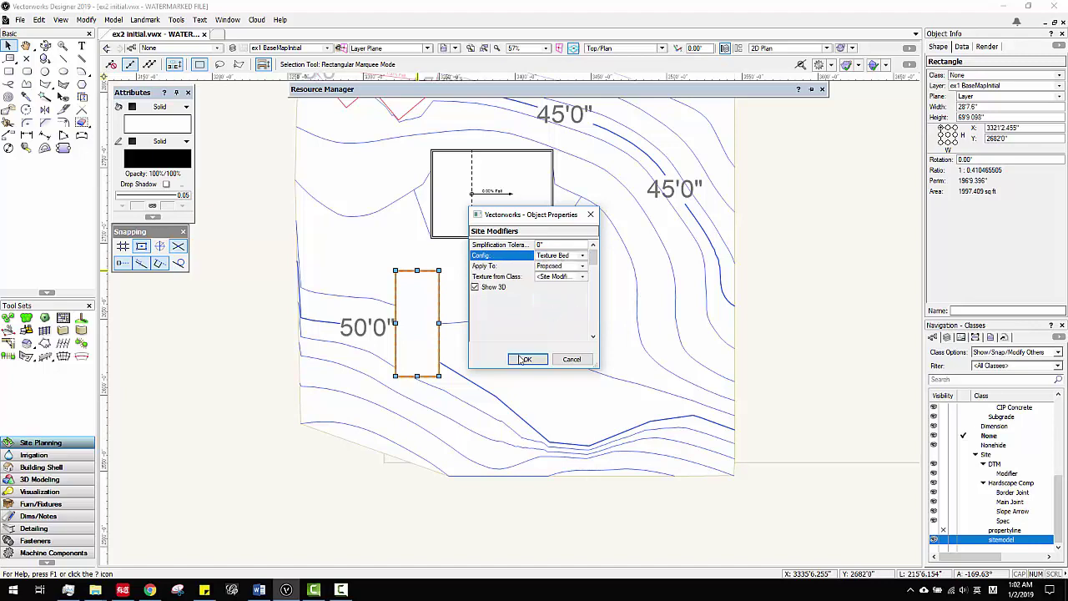
Step: Keep <Site Modifiers Class> as the texture bed's texture source and create the modifier
{"action": "left_click", "coordinate": [564, 278]}
{"action": "scroll", "coordinate": [568, 350], "scroll_direction": "down", "scroll_amount": 1}
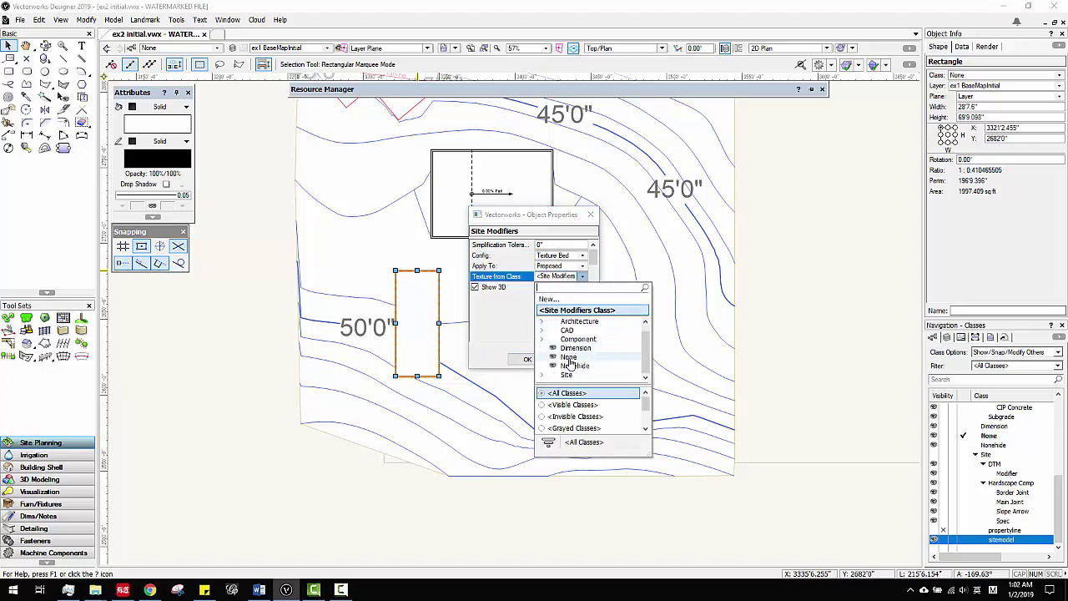
{"action": "scroll", "coordinate": [574, 357], "scroll_direction": "up", "scroll_amount": 1}
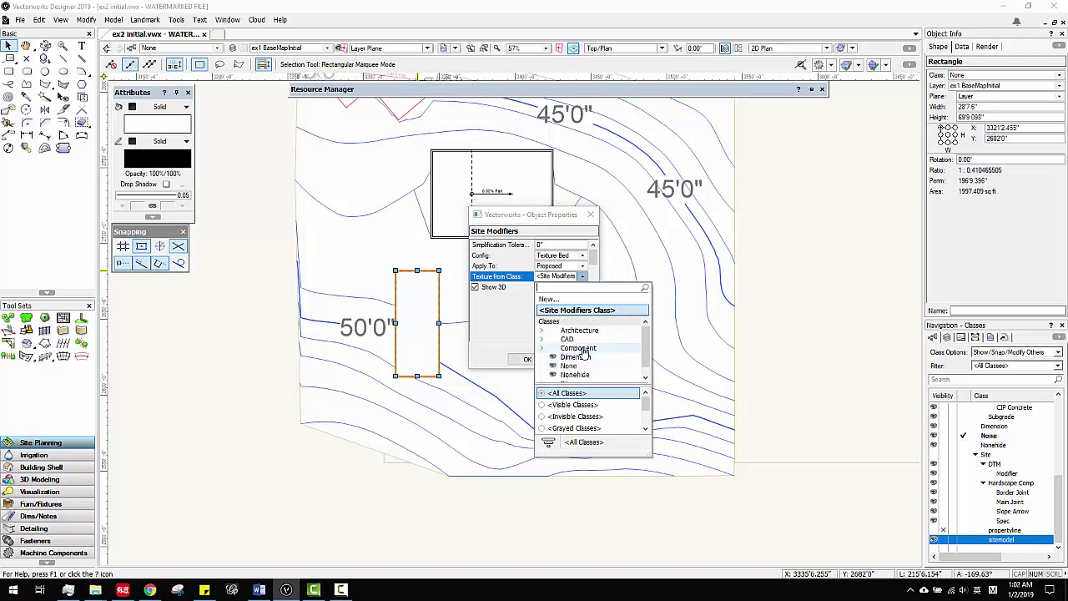
{"action": "left_click", "coordinate": [581, 279]}
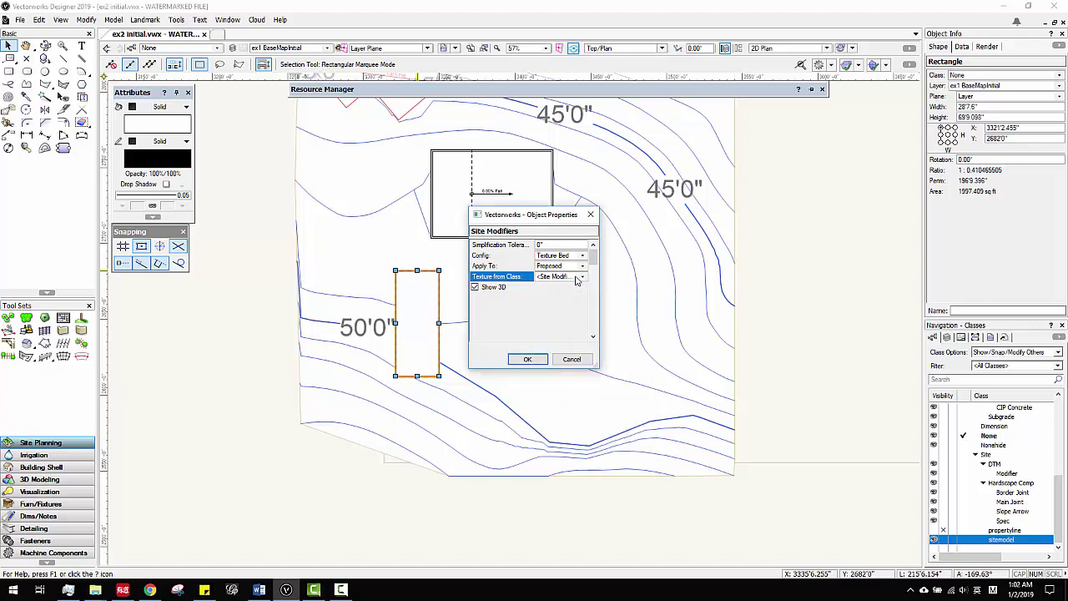
{"action": "left_click", "coordinate": [528, 359]}
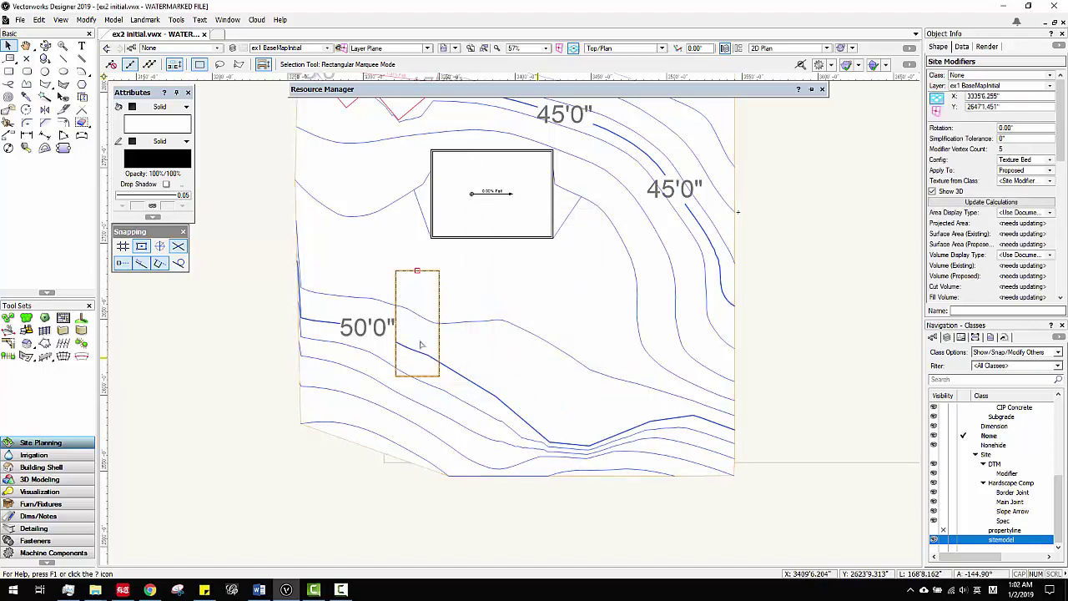
Step: Switch to Right Isometric view and inspect the texture bed outline on the site model
{"action": "mouse_move", "coordinate": [451, 88]}
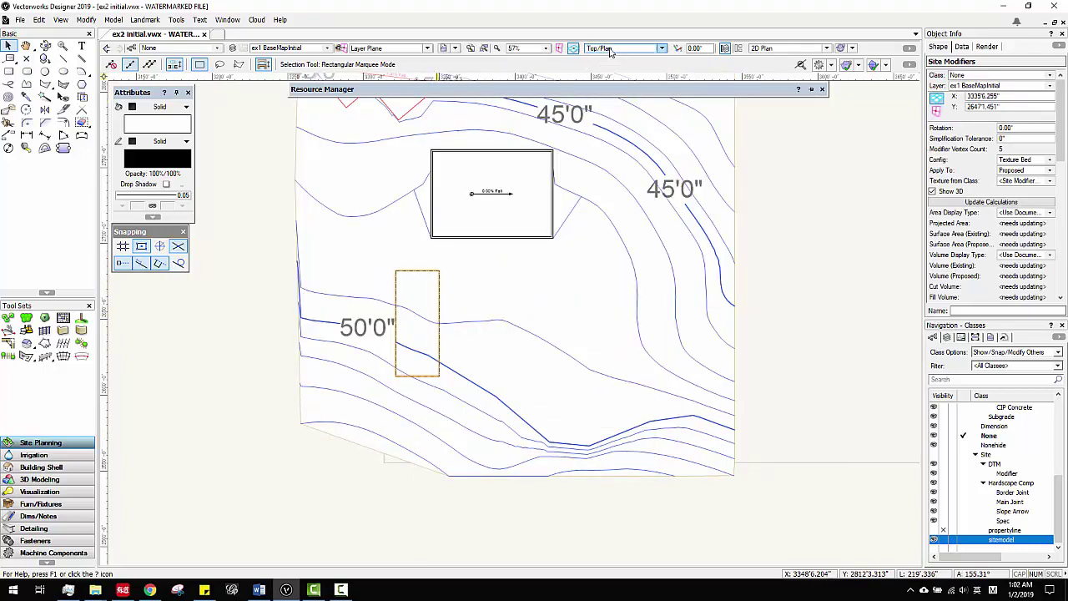
{"action": "left_click", "coordinate": [608, 48]}
{"action": "left_click", "coordinate": [623, 146]}
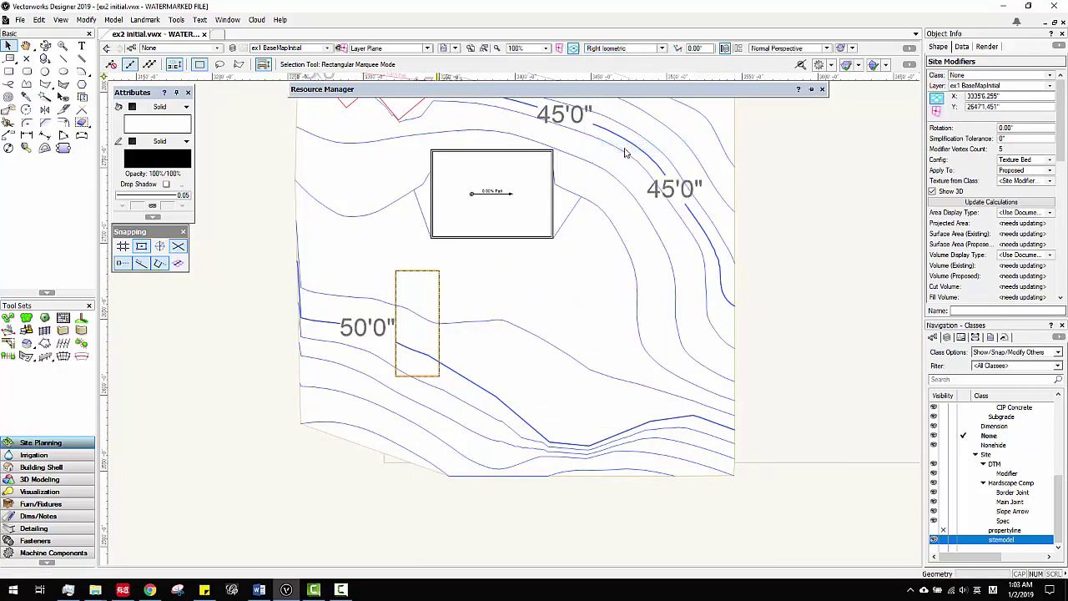
{"action": "scroll", "coordinate": [513, 305], "scroll_direction": "up", "scroll_amount": 2}
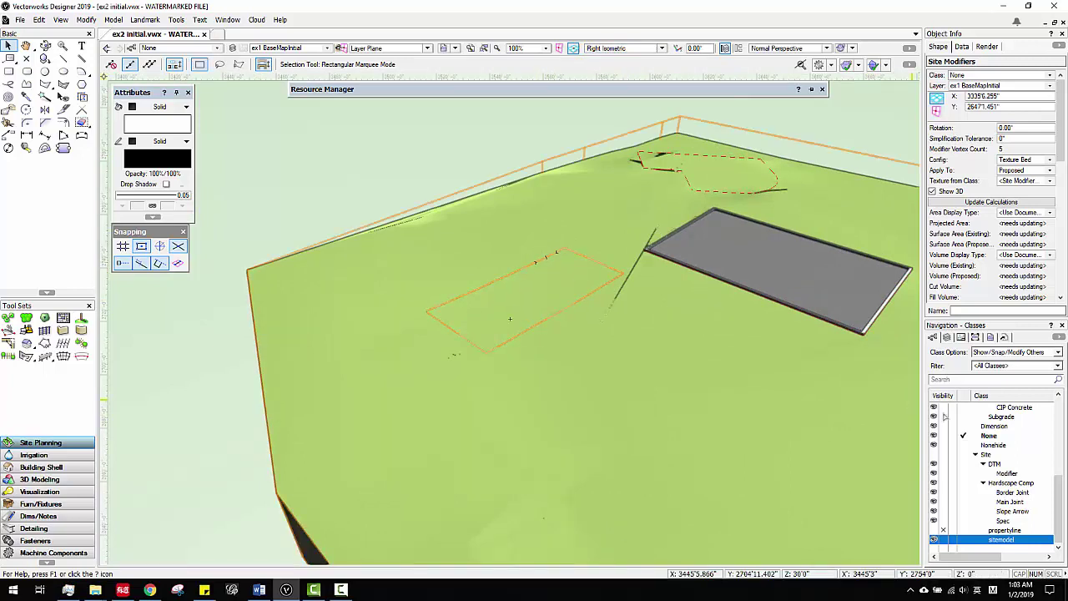
Step: Create a new class named texture that applies the Asphalt Block Paver object texture at creation
{"action": "right_click", "coordinate": [986, 544]}
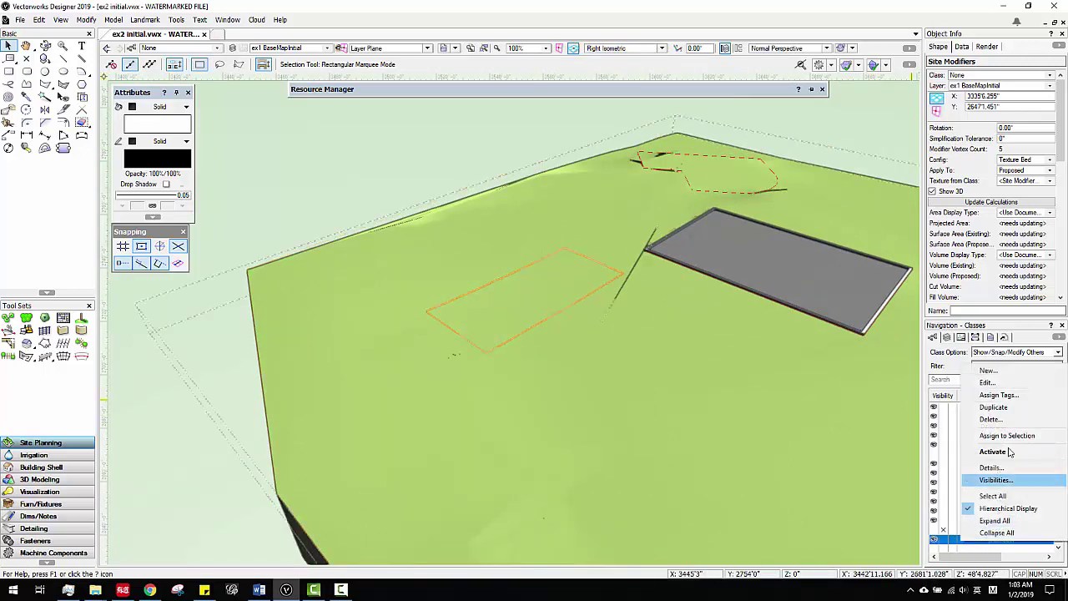
{"action": "left_click", "coordinate": [998, 383]}
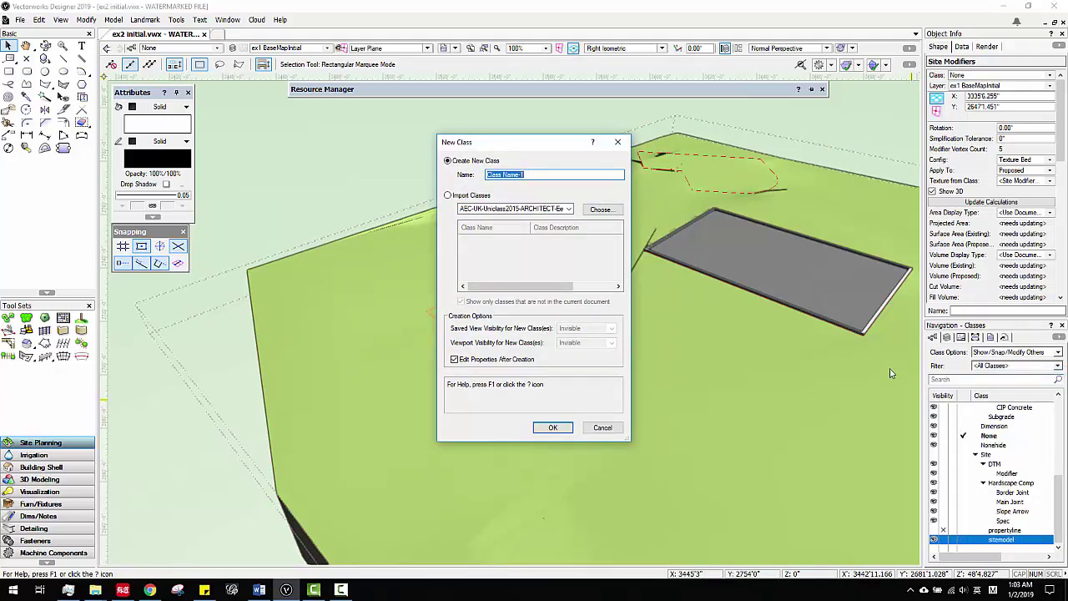
{"action": "type", "text": "ure"}
{"action": "key", "text": "Return"}
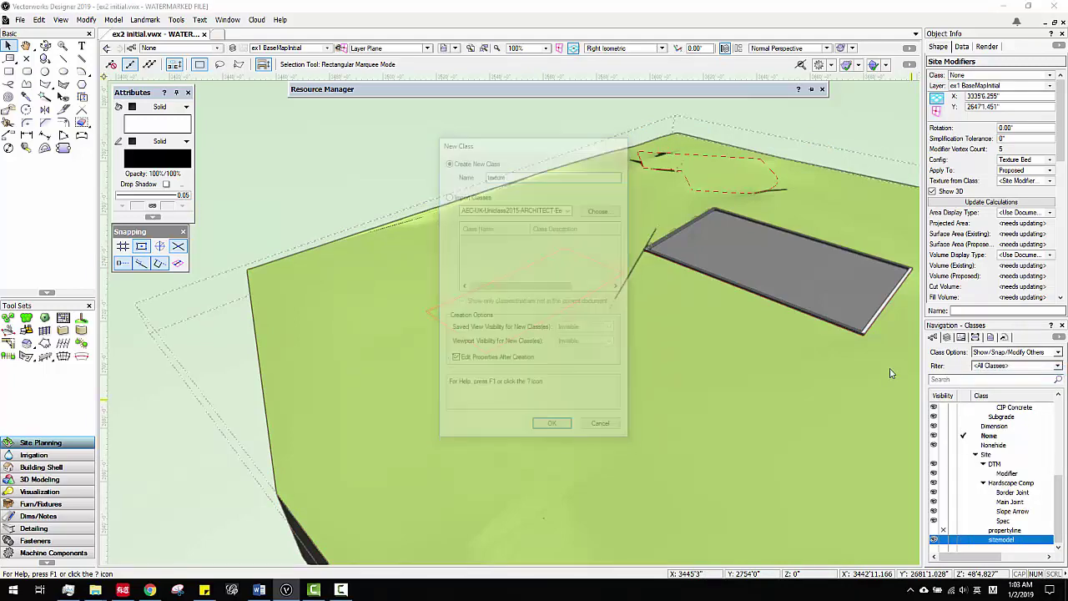
{"action": "left_click", "coordinate": [323, 152]}
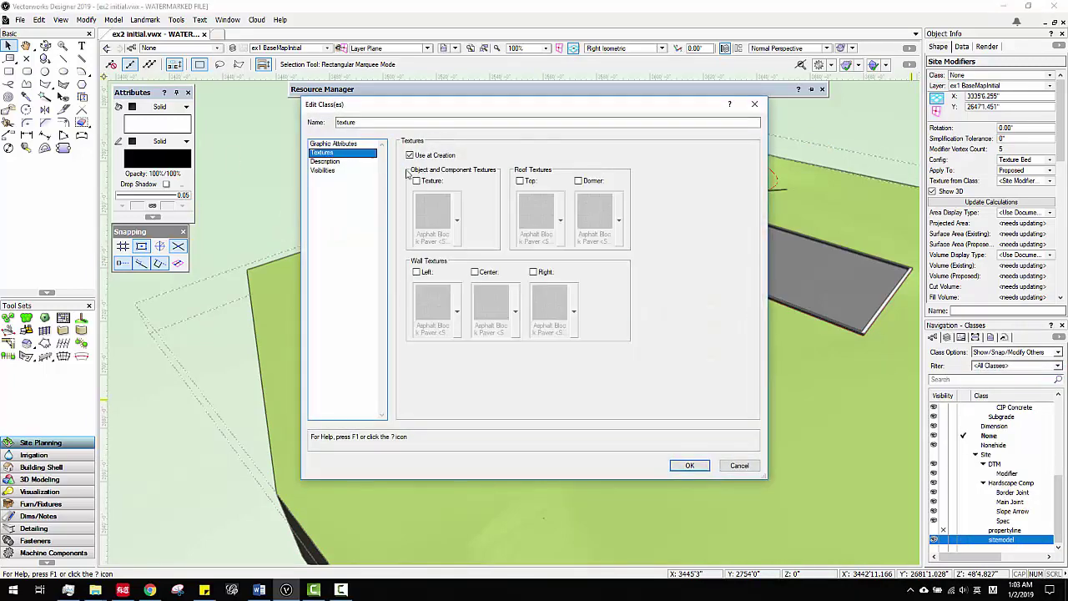
{"action": "left_click", "coordinate": [689, 465]}
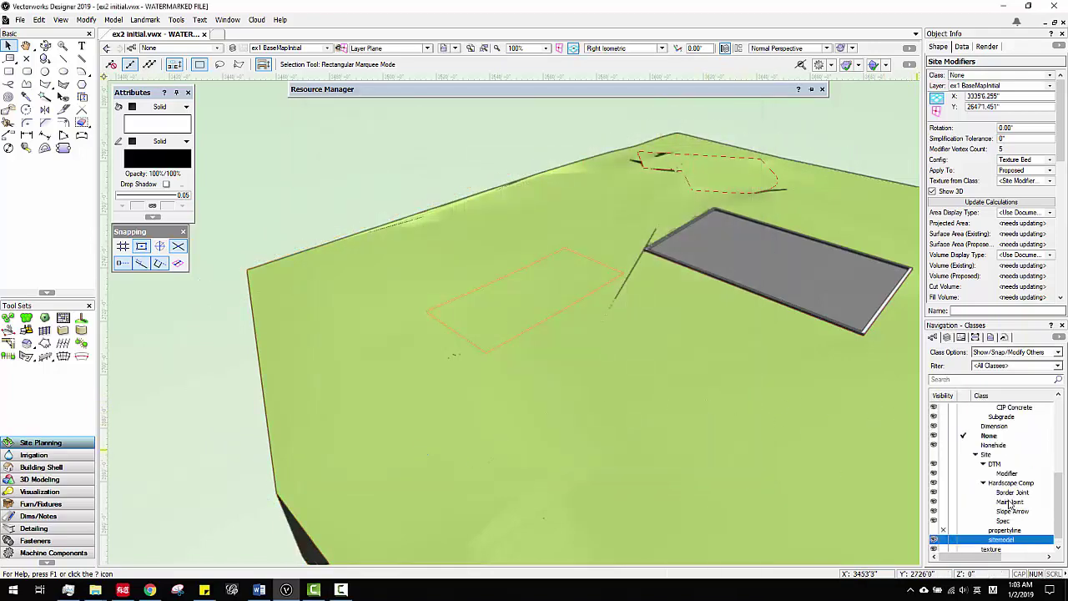
Step: Assign the texture bed to the texture class and set its Texture from Class option to texture
{"action": "right_click", "coordinate": [997, 542]}
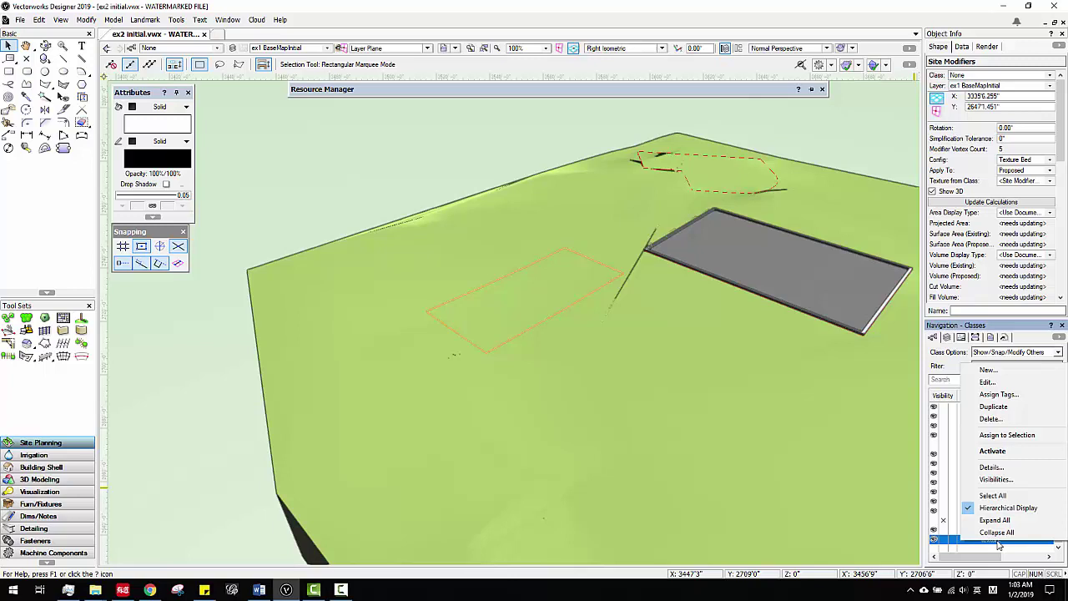
{"action": "left_click", "coordinate": [1007, 436]}
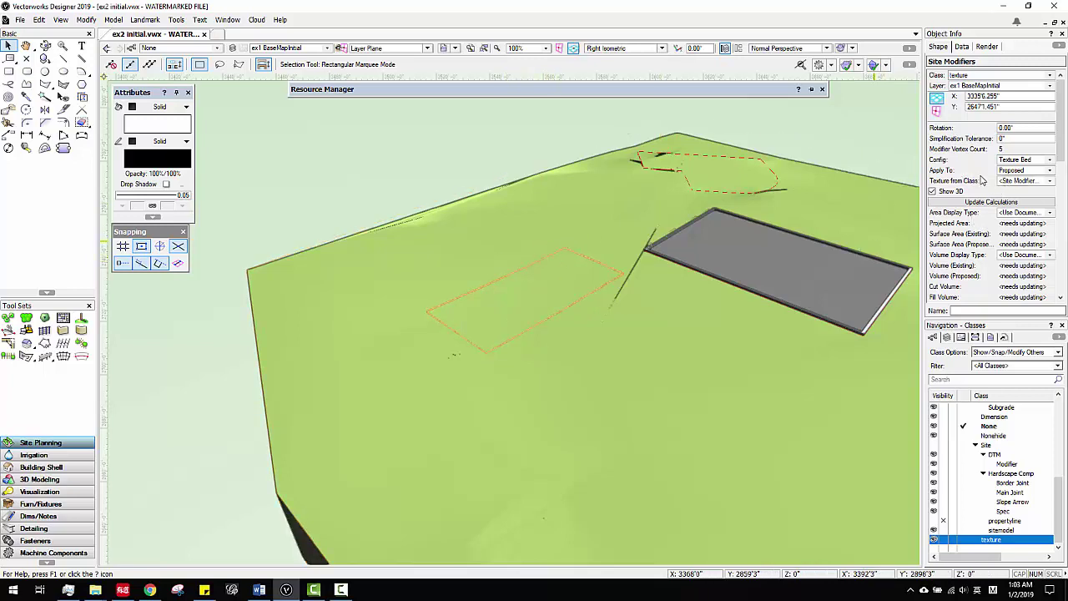
{"action": "left_click", "coordinate": [1018, 182]}
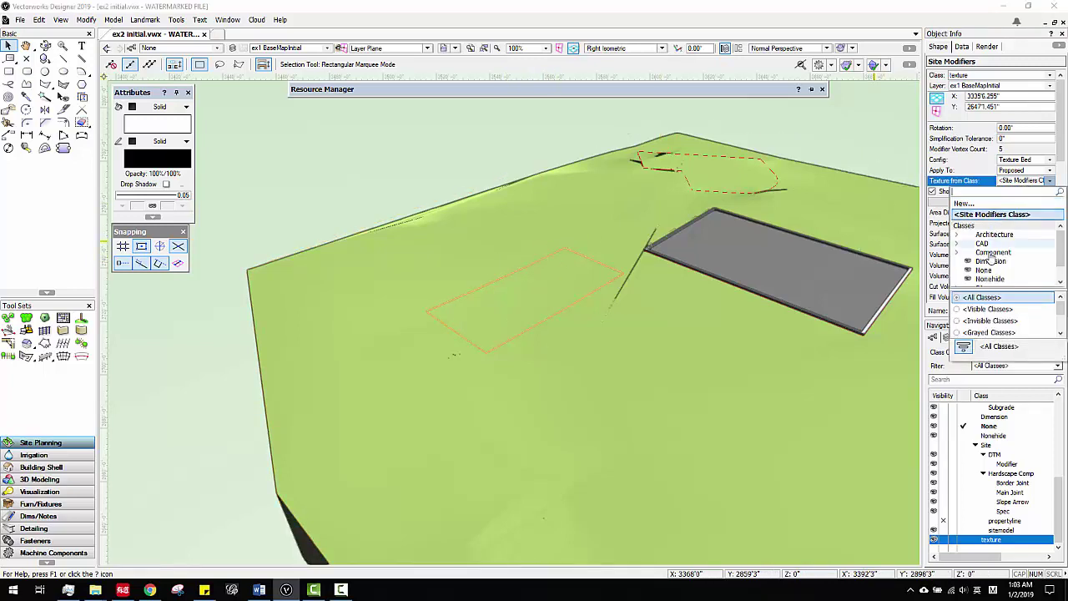
{"action": "left_click", "coordinate": [988, 278]}
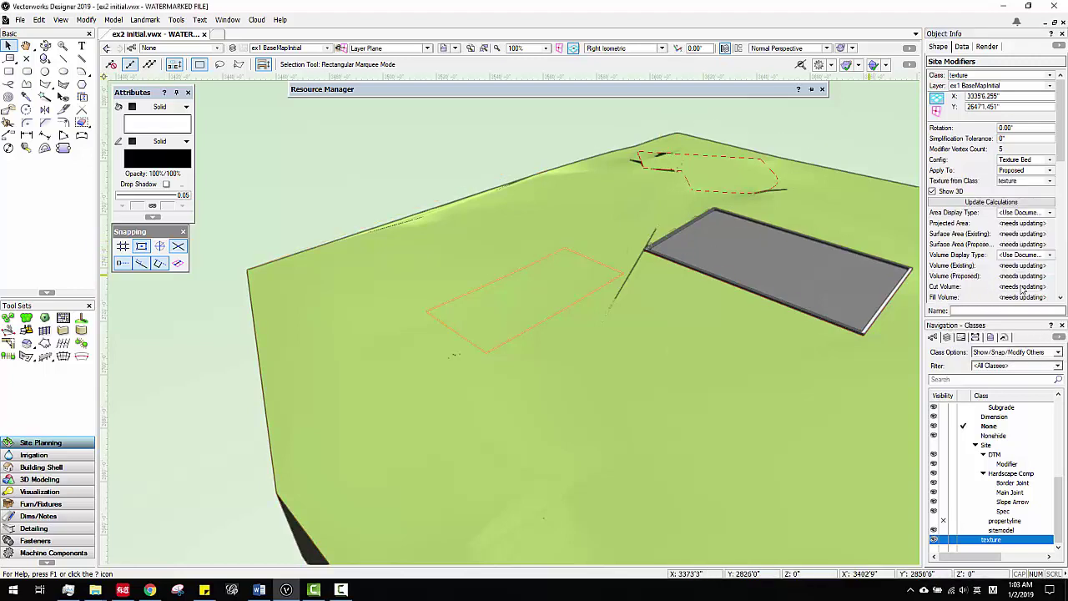
Step: Select the site model and update it to apply the texture bed
{"action": "scroll", "coordinate": [998, 250], "scroll_direction": "down", "scroll_amount": 5}
{"action": "left_click", "coordinate": [991, 266]}
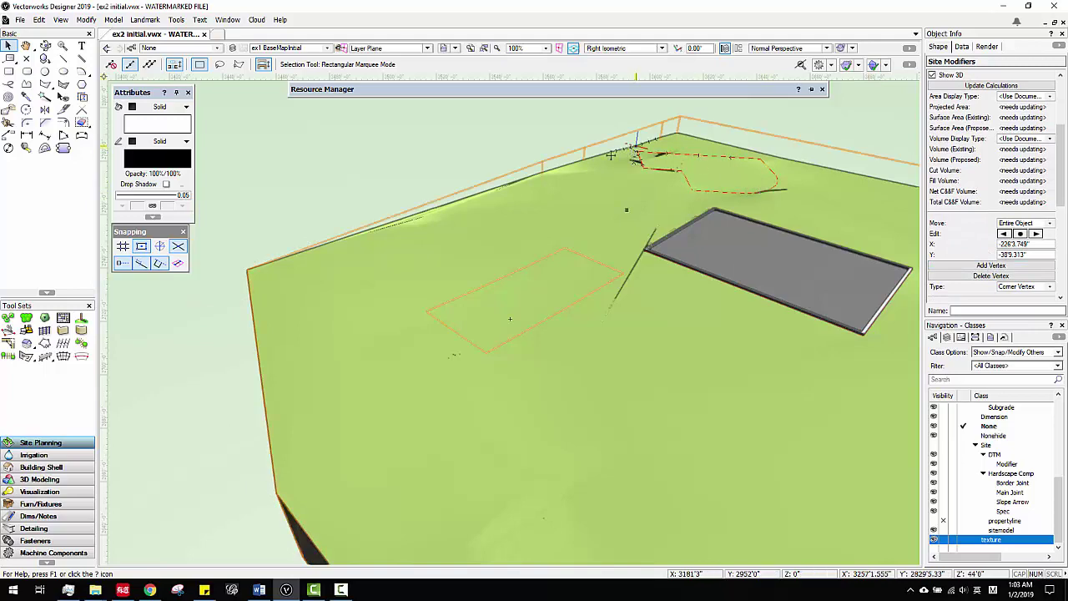
{"action": "left_click", "coordinate": [579, 179]}
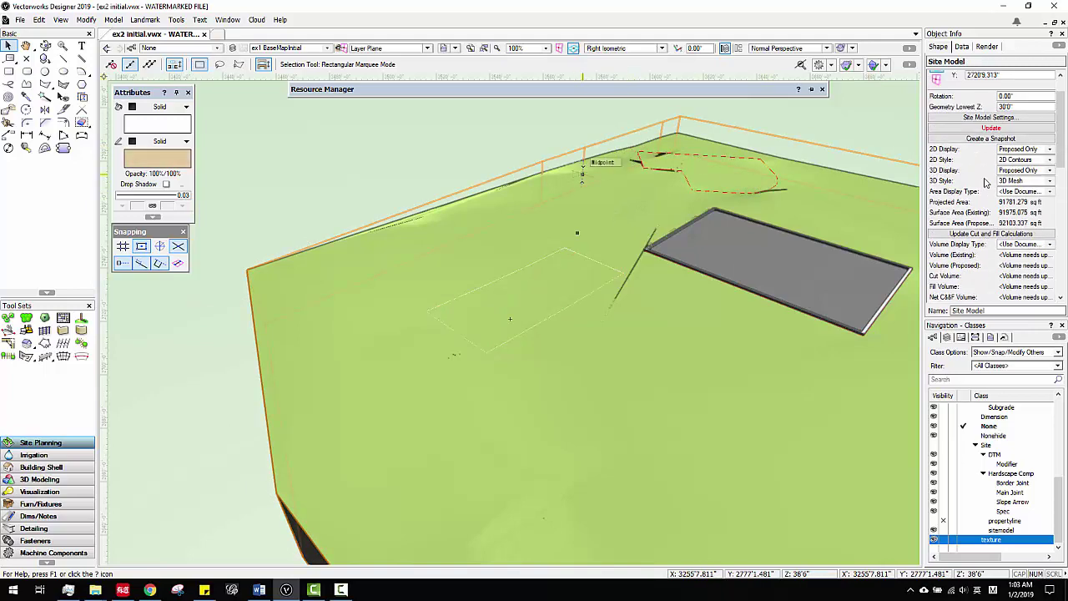
{"action": "scroll", "coordinate": [993, 167], "scroll_direction": "up", "scroll_amount": 2}
{"action": "left_click", "coordinate": [991, 160]}
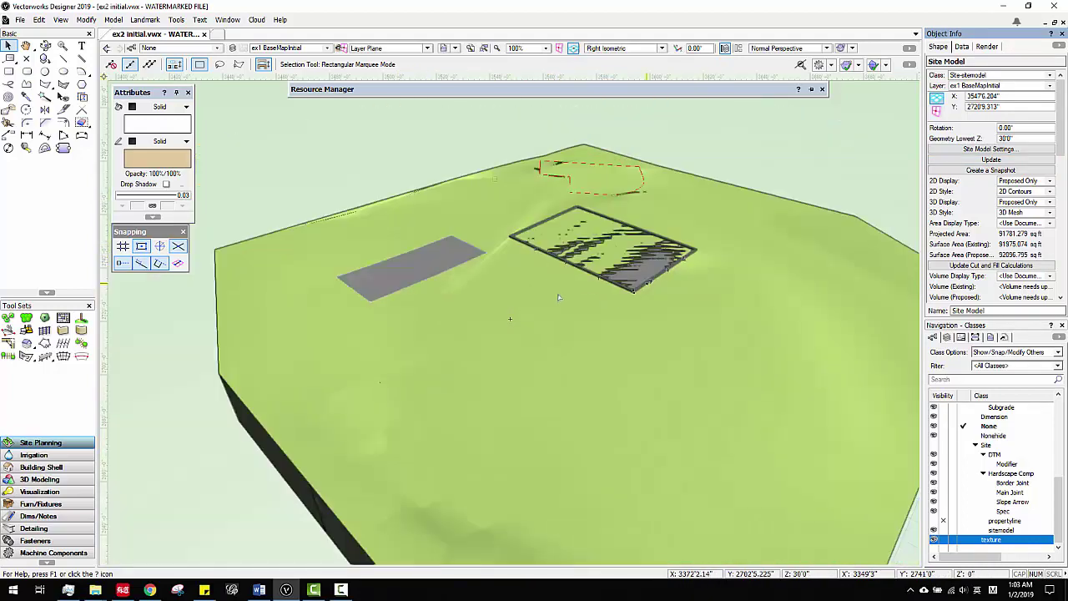
Step: Switch to Top/Plan view and draw a closed Grade Limits site modifier around the red sloped pads above the hardscape
{"action": "left_click", "coordinate": [615, 50]}
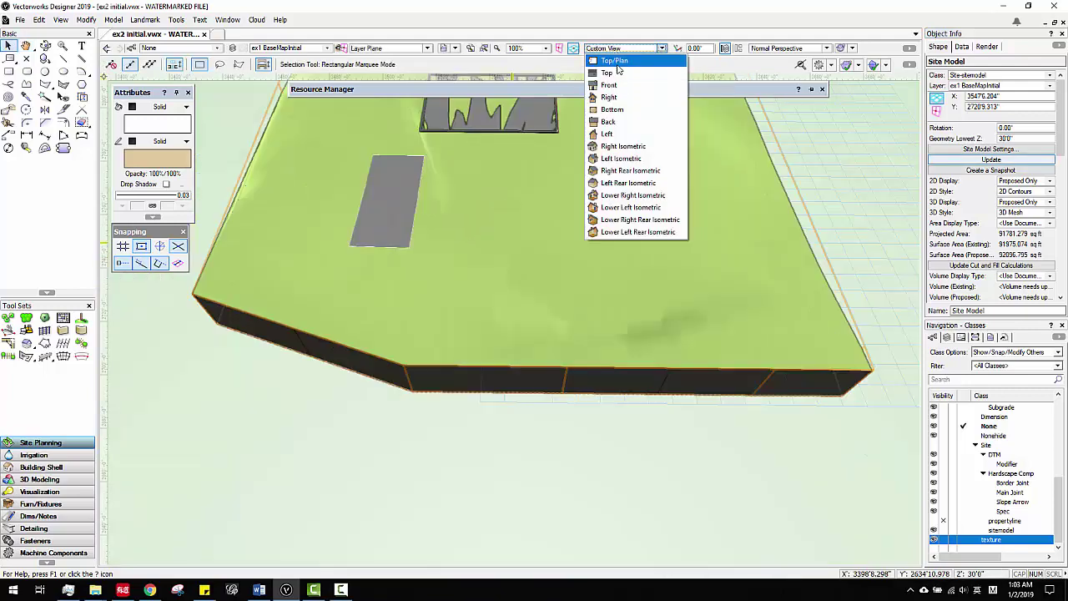
{"action": "left_click", "coordinate": [615, 61]}
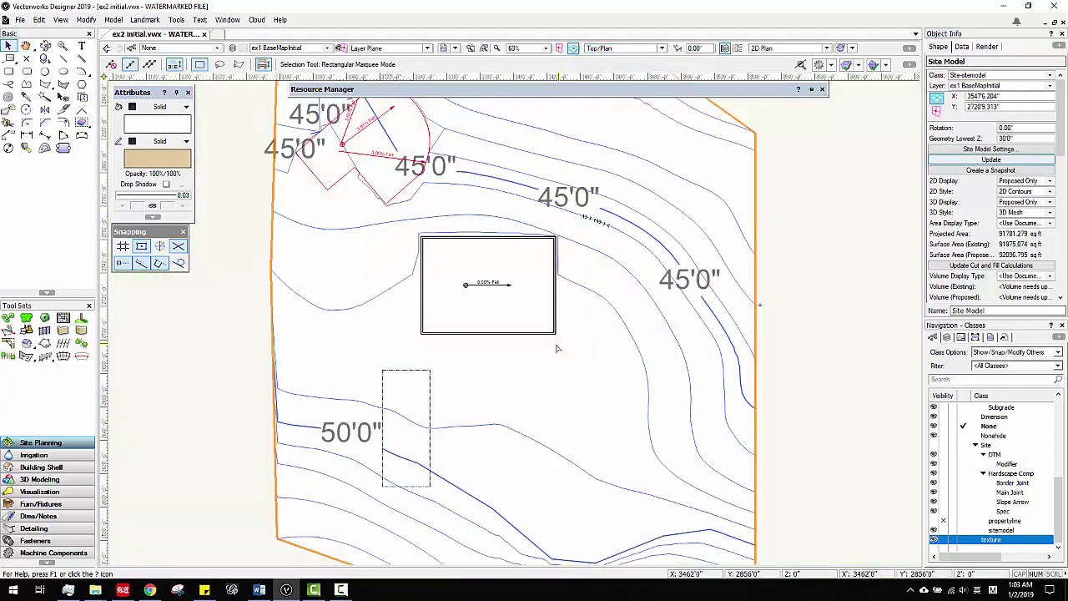
{"action": "middle_click_drag", "start_coordinate": [609, 305], "coordinate": [645, 341]}
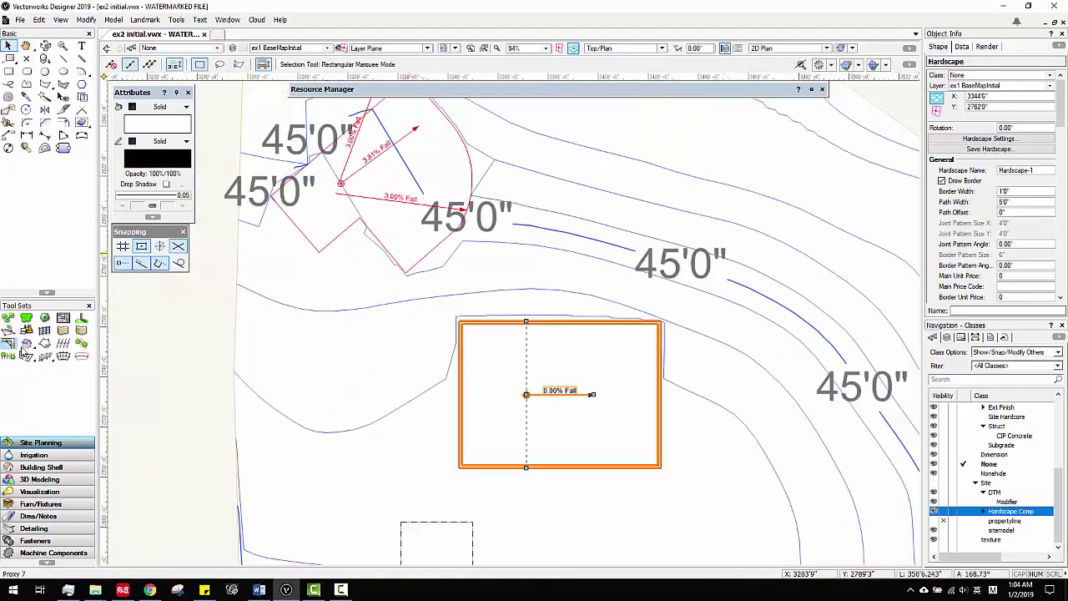
{"action": "left_click", "coordinate": [27, 331]}
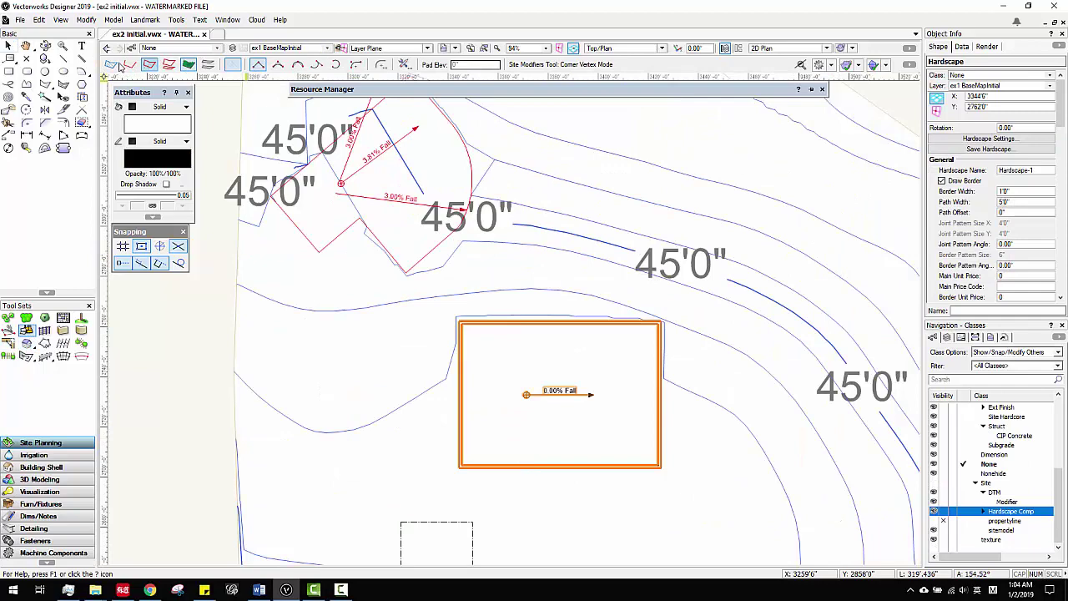
{"action": "middle_click_drag", "start_coordinate": [538, 161], "coordinate": [575, 243]}
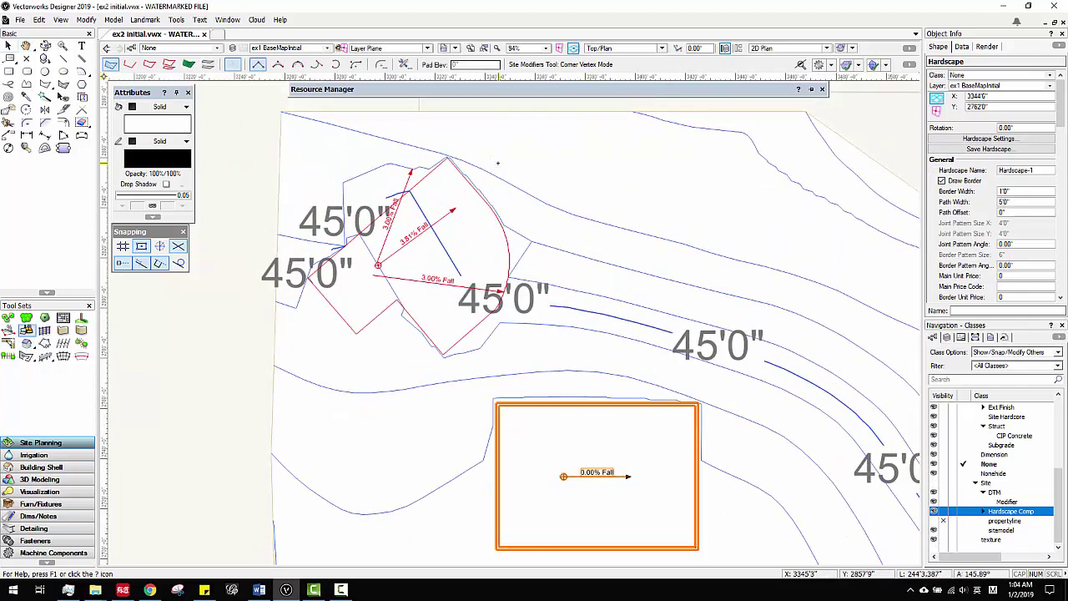
{"action": "left_click", "coordinate": [499, 164]}
{"action": "left_click", "coordinate": [560, 209]}
{"action": "left_click", "coordinate": [548, 324]}
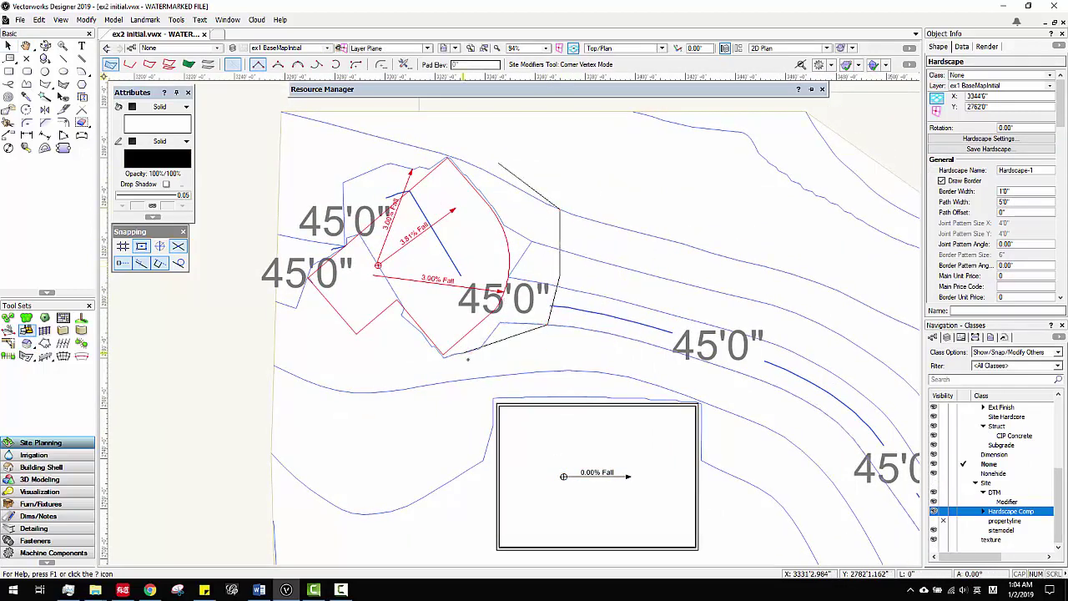
{"action": "left_click", "coordinate": [419, 375]}
{"action": "left_click", "coordinate": [344, 369]}
{"action": "left_click", "coordinate": [306, 324]}
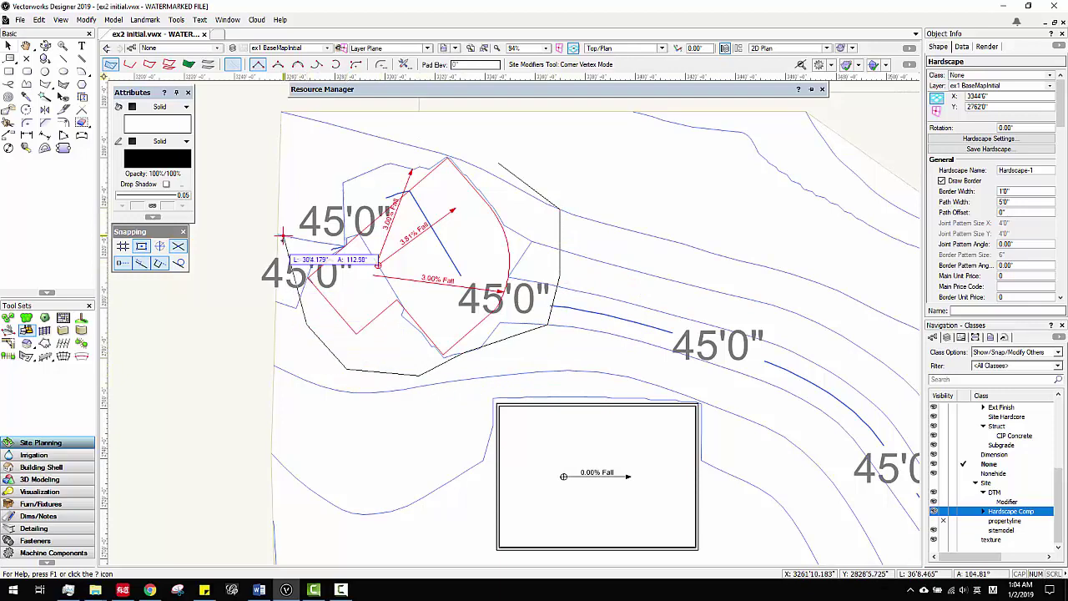
{"action": "left_click", "coordinate": [287, 250]}
{"action": "left_click", "coordinate": [287, 178]}
{"action": "left_click", "coordinate": [372, 133]}
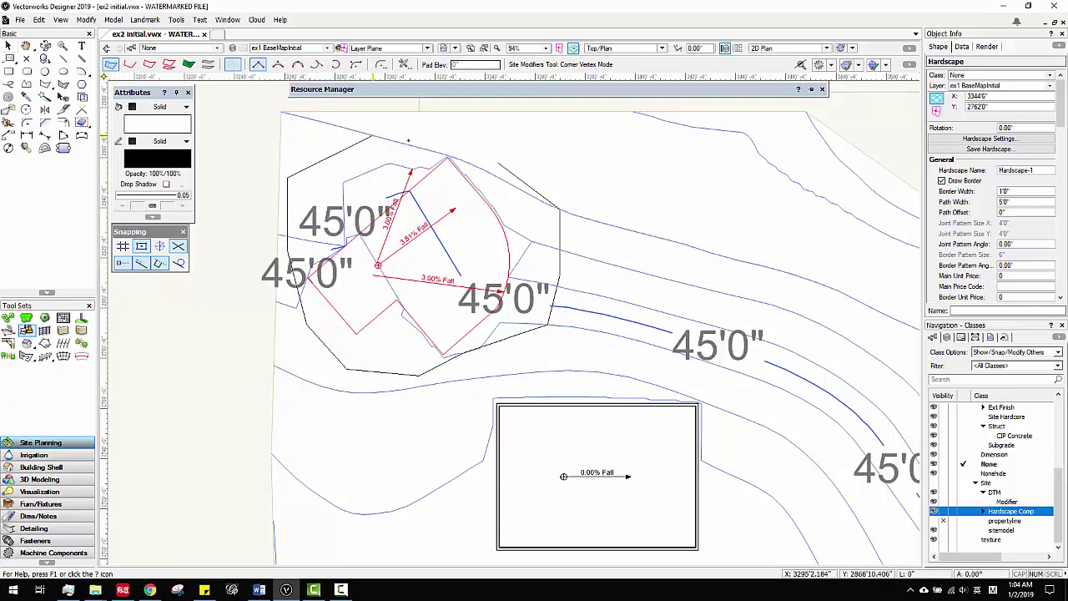
{"action": "left_click", "coordinate": [485, 147]}
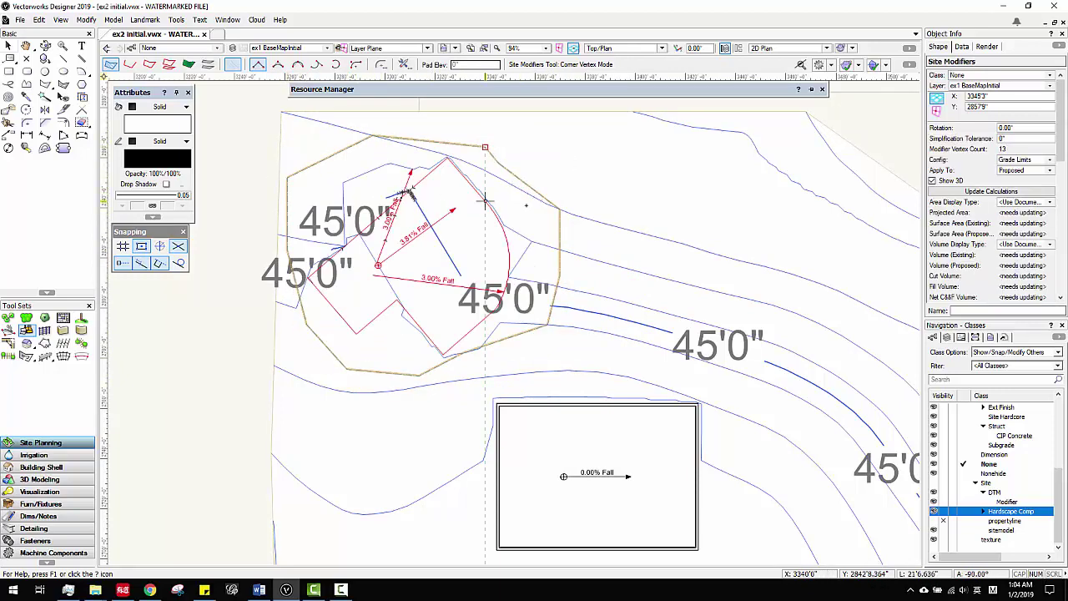
Step: Select the site model and update it to regrade within the new grade limits
{"action": "left_click", "coordinate": [8, 46]}
{"action": "left_click", "coordinate": [615, 191]}
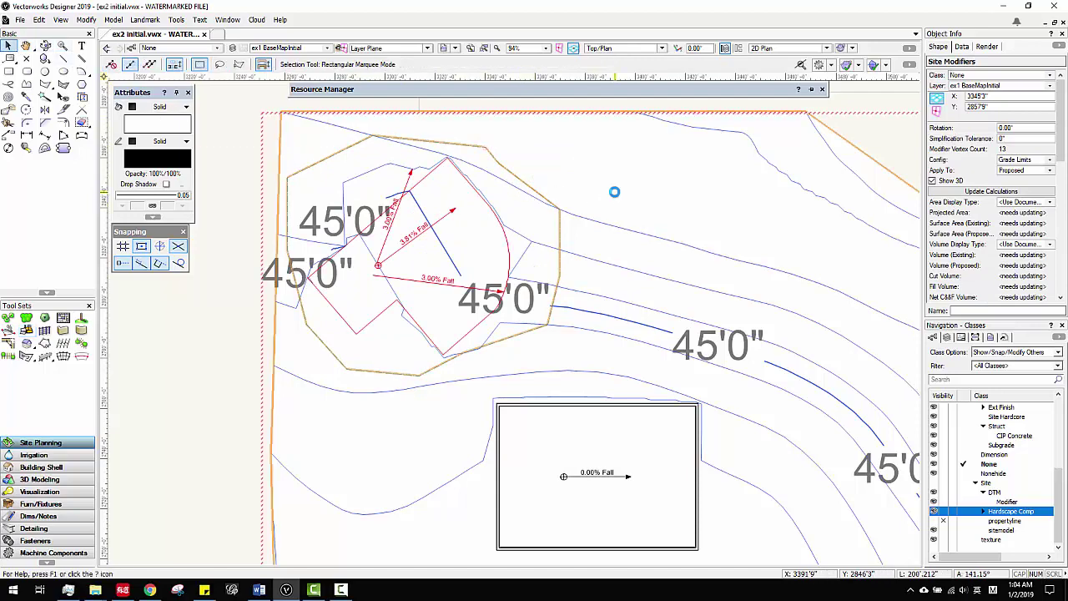
{"action": "right_click", "coordinate": [615, 191]}
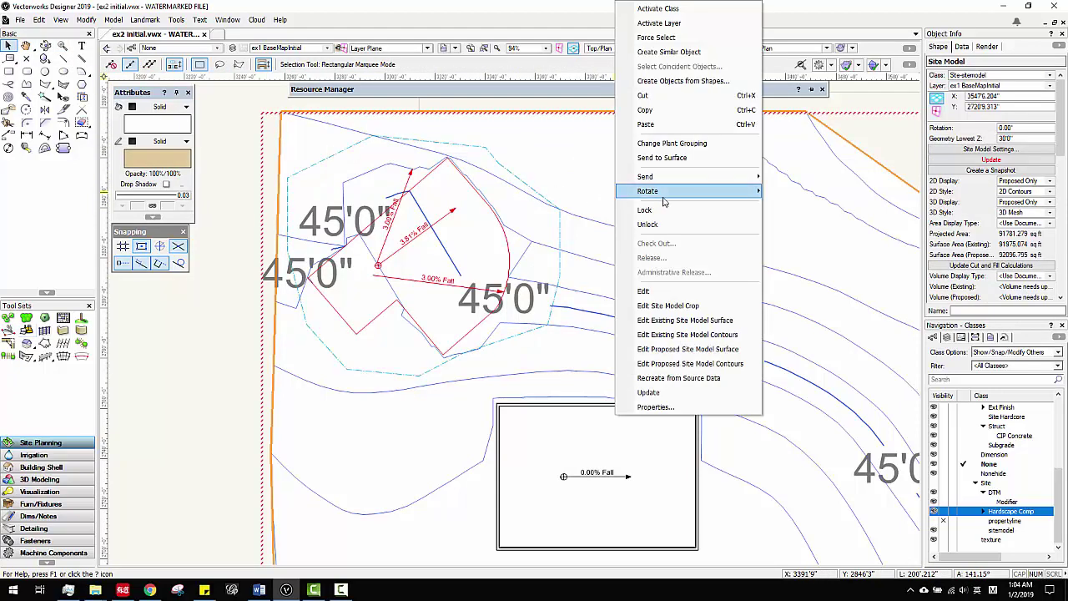
{"action": "left_click", "coordinate": [649, 392]}
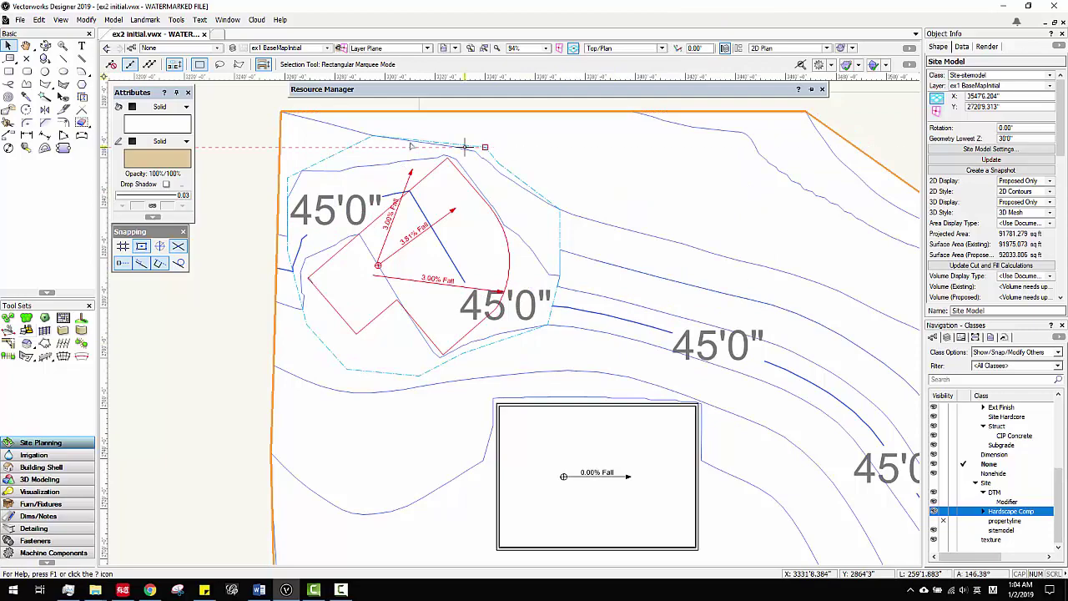
{"action": "middle_click_drag", "start_coordinate": [668, 334], "coordinate": [584, 204]}
{"action": "scroll", "coordinate": [641, 283], "scroll_direction": "down", "scroll_amount": 2}
{"action": "middle_click_drag", "start_coordinate": [670, 320], "coordinate": [564, 267]}
{"action": "scroll", "coordinate": [481, 249], "scroll_direction": "up", "scroll_amount": 4}
{"action": "scroll", "coordinate": [507, 276], "scroll_direction": "down", "scroll_amount": 3}
{"action": "middle_click_drag", "start_coordinate": [604, 353], "coordinate": [520, 269]}
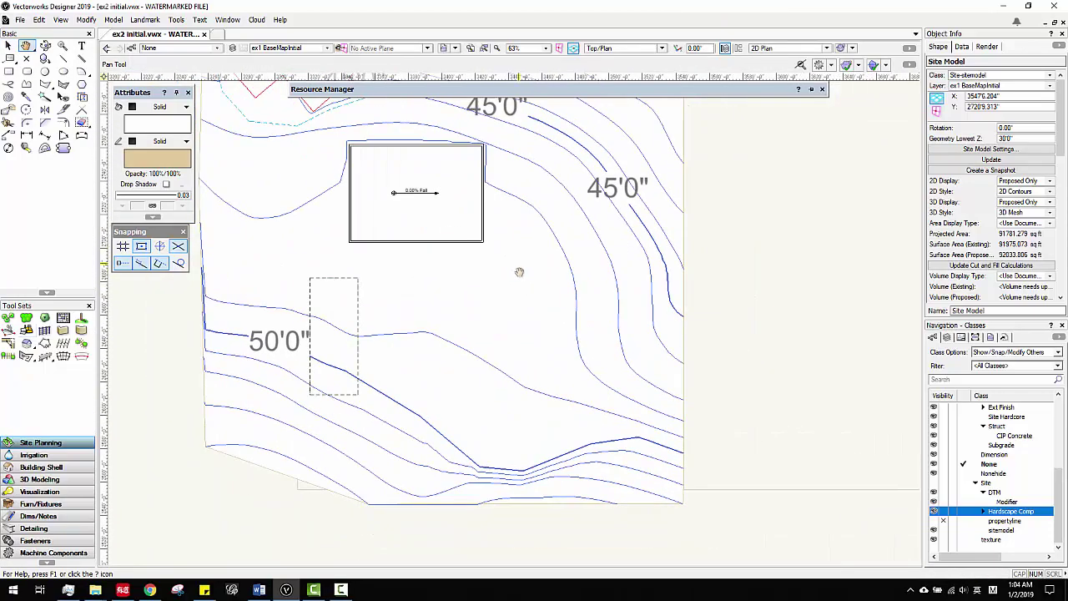
{"action": "scroll", "coordinate": [457, 349], "scroll_direction": "up", "scroll_amount": 2}
{"action": "middle_click_drag", "start_coordinate": [384, 354], "coordinate": [424, 286]}
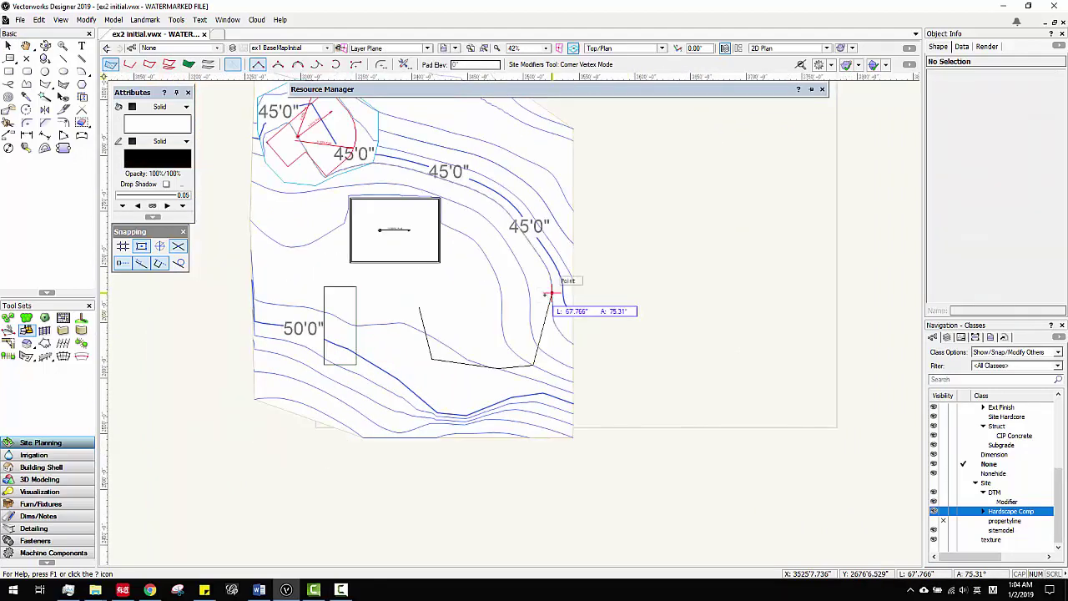
{"action": "left_click", "coordinate": [7, 46]}
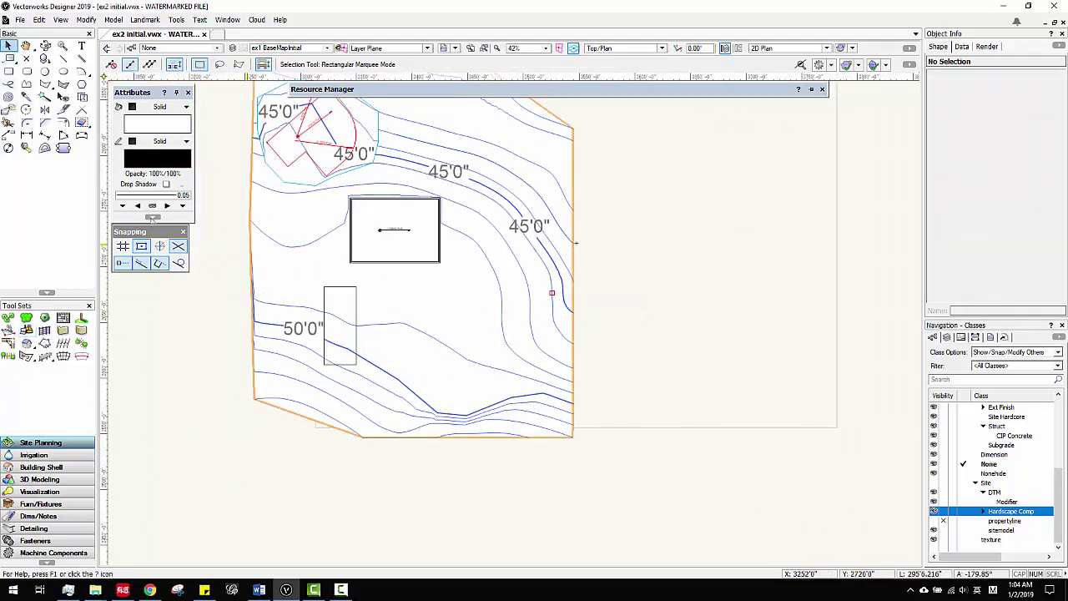
Step: Draw a closed Grade Limits site modifier across the contours east of the existing grade limits, above the hardscape
{"action": "left_click", "coordinate": [26, 330]}
{"action": "scroll", "coordinate": [544, 334], "scroll_direction": "up", "scroll_amount": 4}
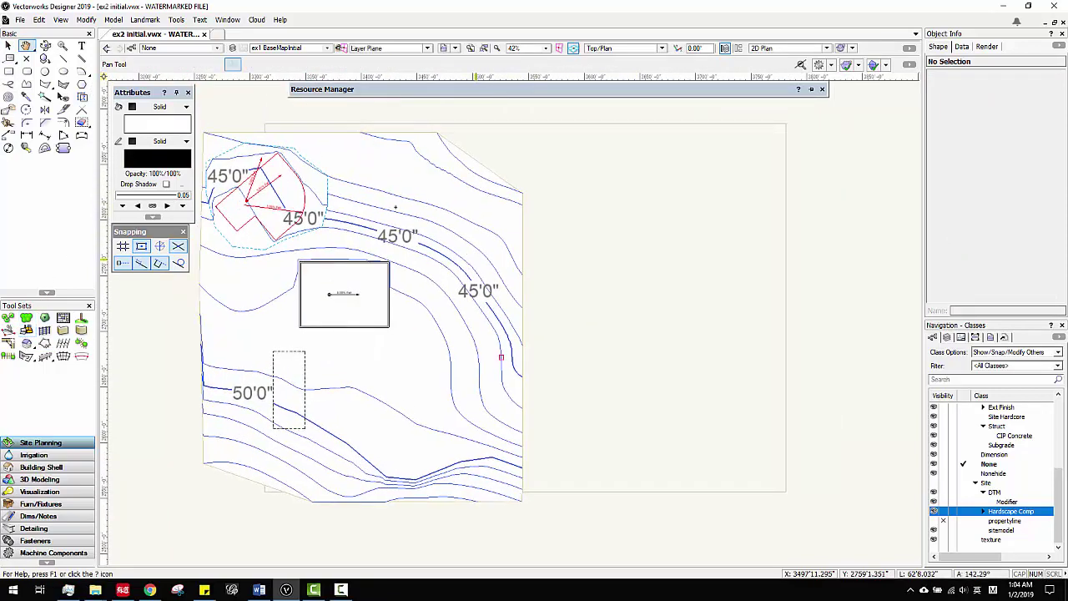
{"action": "left_click", "coordinate": [329, 284]}
{"action": "left_click", "coordinate": [507, 343]}
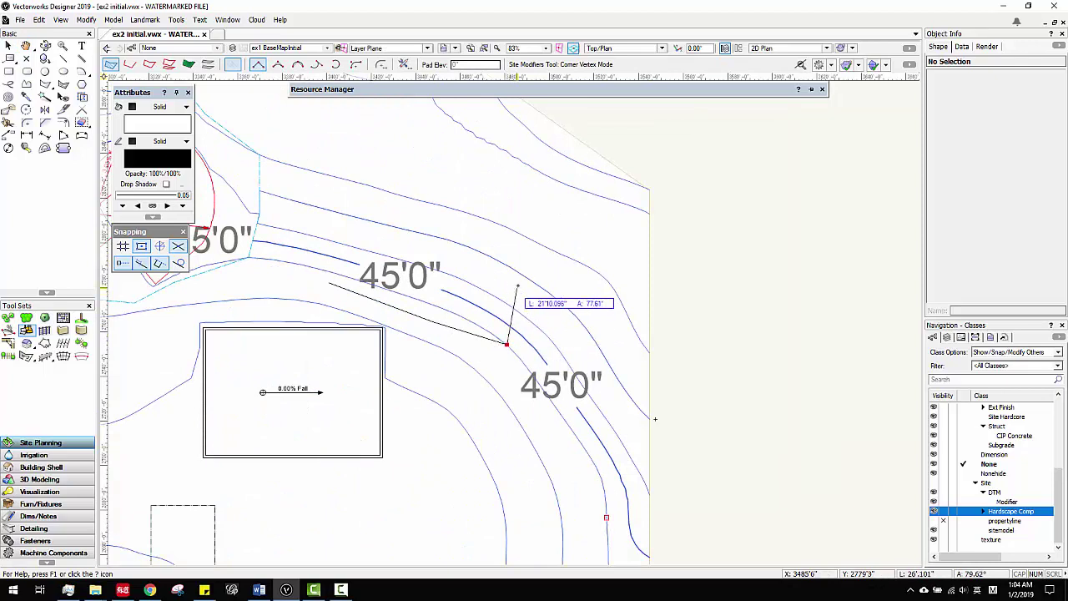
{"action": "left_click", "coordinate": [556, 286]}
{"action": "left_click", "coordinate": [569, 232]}
{"action": "left_click", "coordinate": [392, 177]}
{"action": "left_click", "coordinate": [333, 176]}
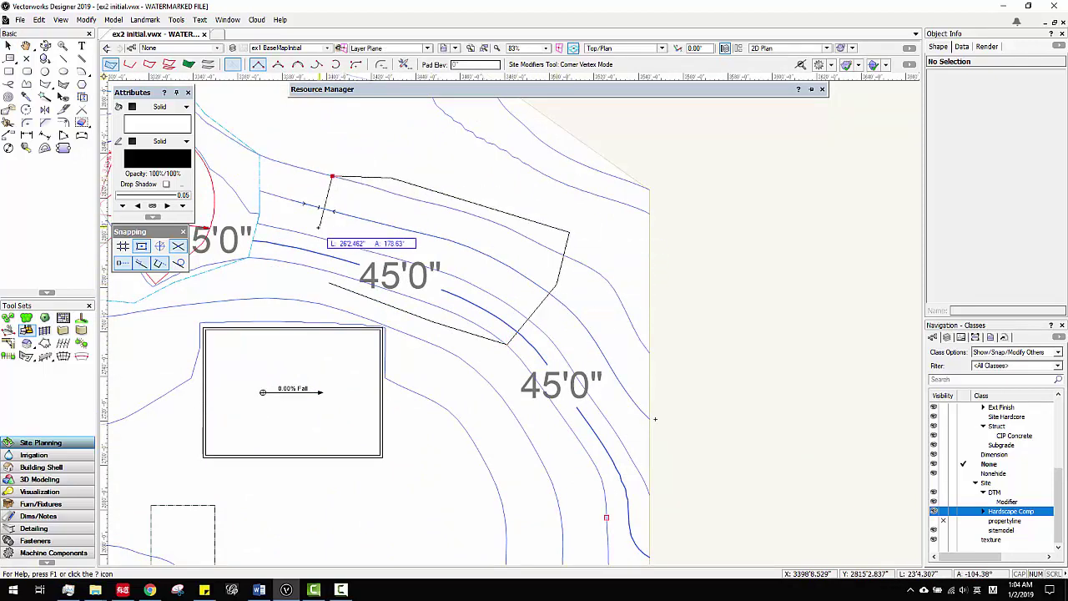
{"action": "left_click", "coordinate": [312, 236]}
{"action": "double_click", "coordinate": [317, 265]}
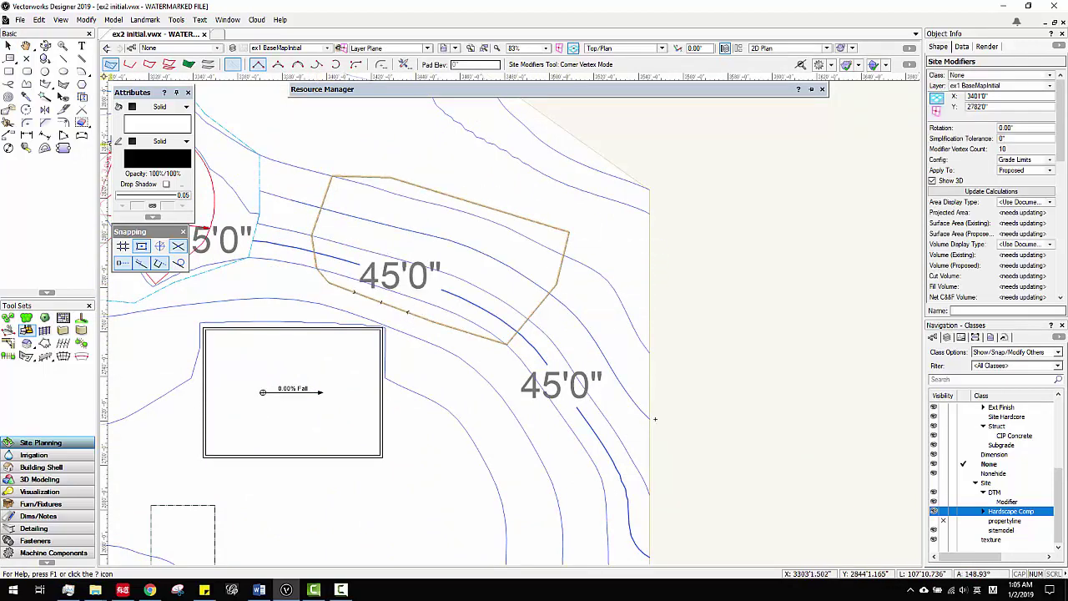
{"action": "left_click", "coordinate": [9, 45]}
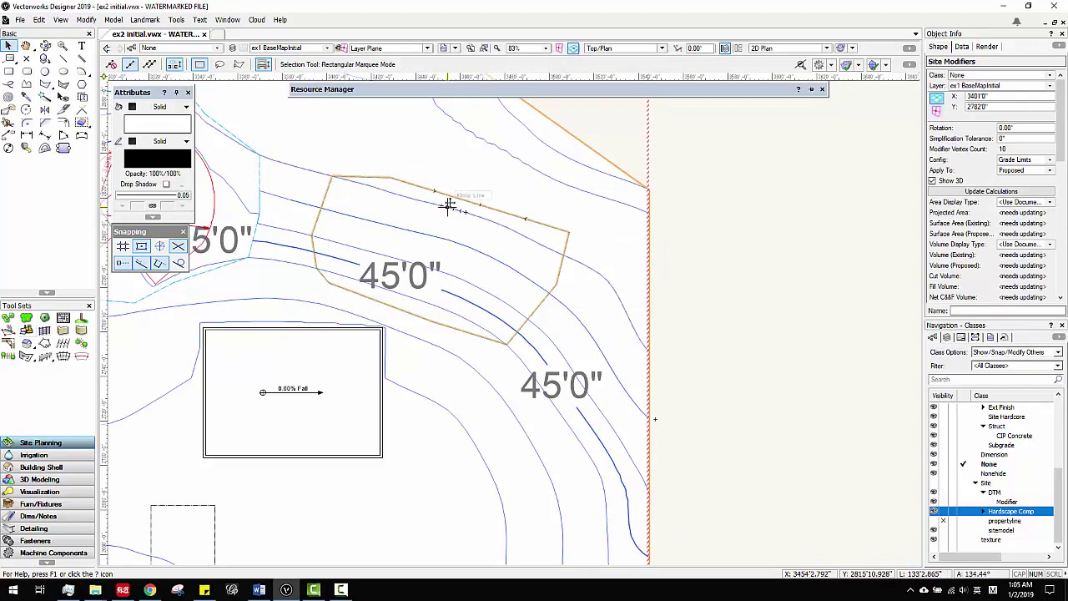
Step: Place a grade about 38' long inside the new limits' west end, with 10% downward grade, changing the proposed site model as a pad modifier
{"action": "left_click", "coordinate": [8, 330]}
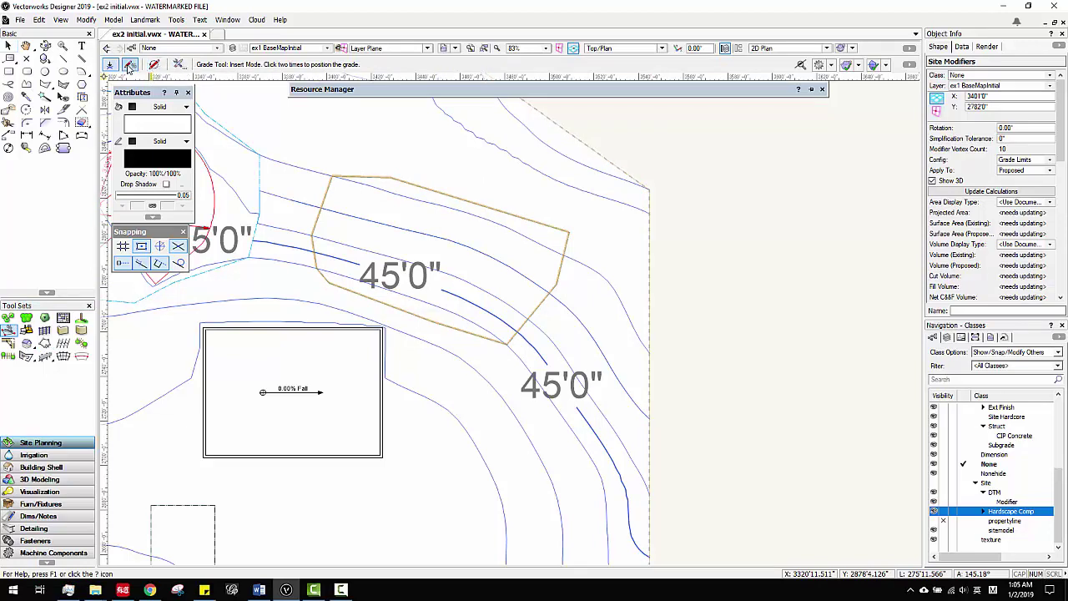
{"action": "left_click", "coordinate": [347, 276]}
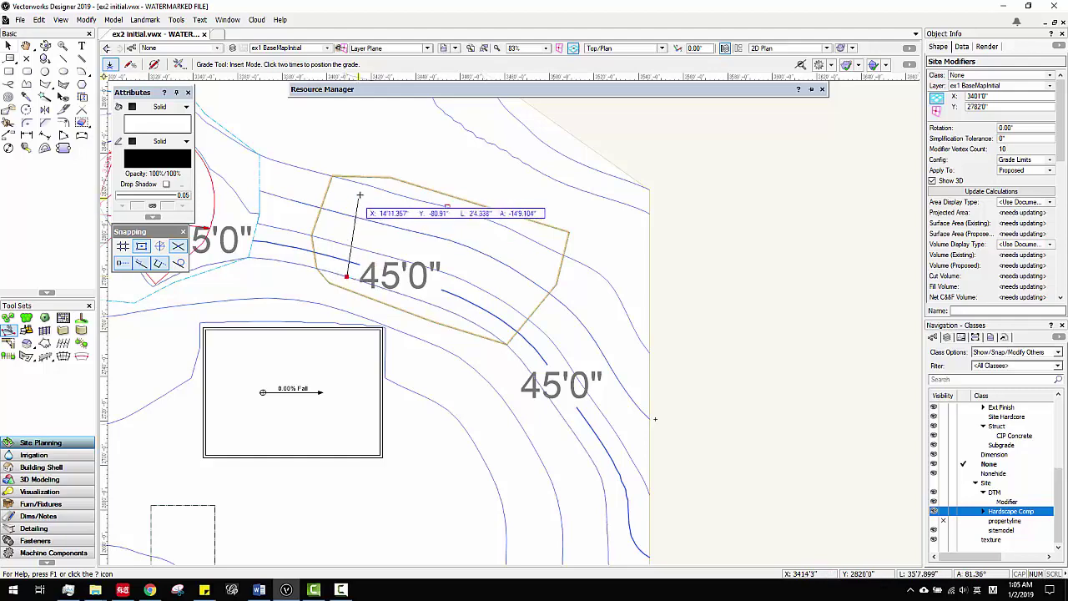
{"action": "left_click", "coordinate": [360, 194]}
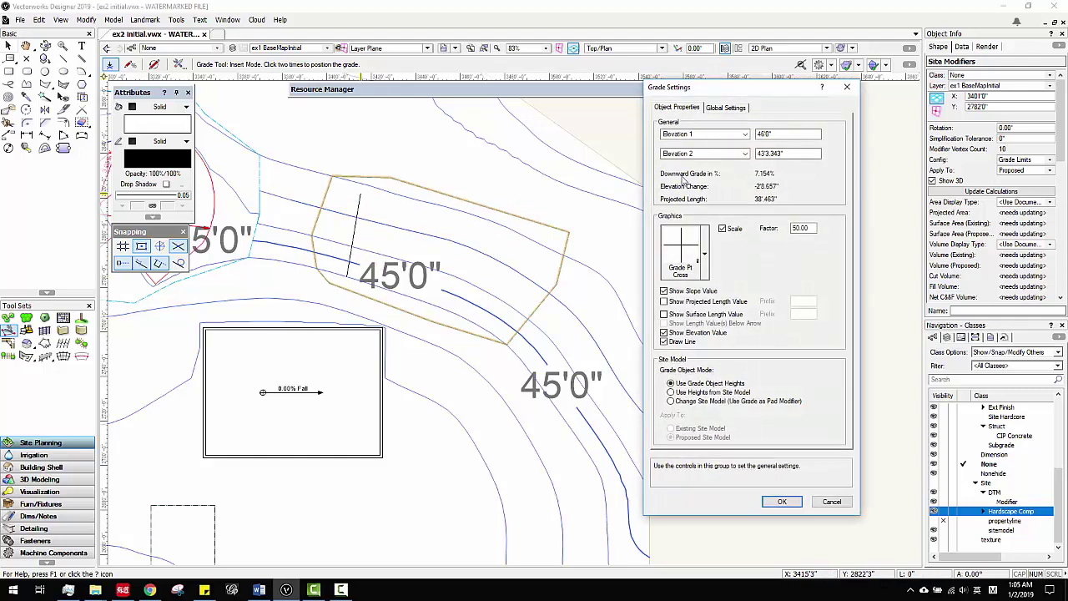
{"action": "left_click", "coordinate": [714, 154]}
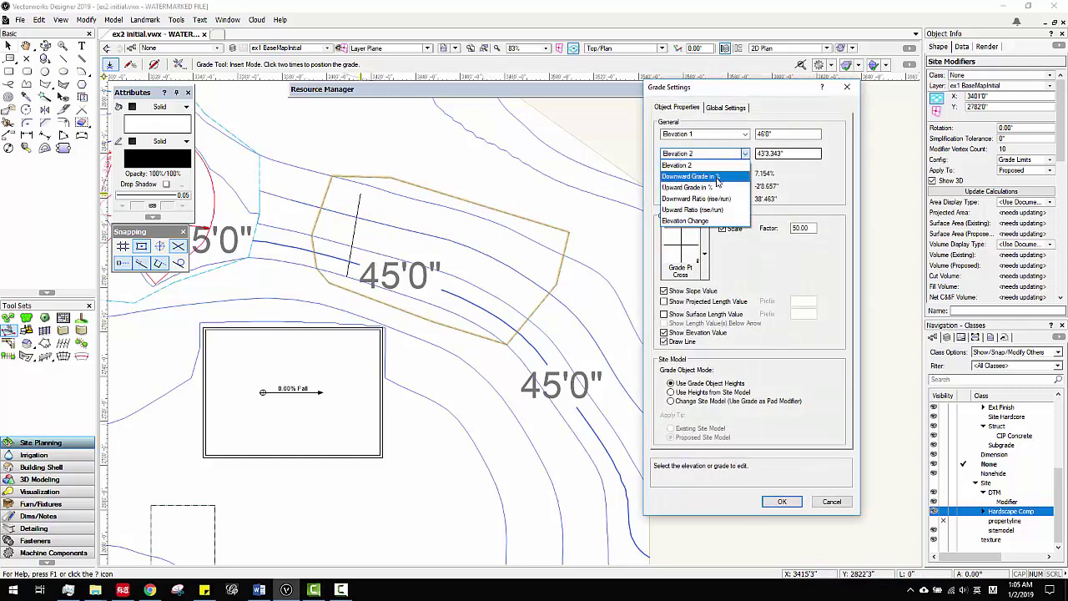
{"action": "left_click", "coordinate": [701, 176]}
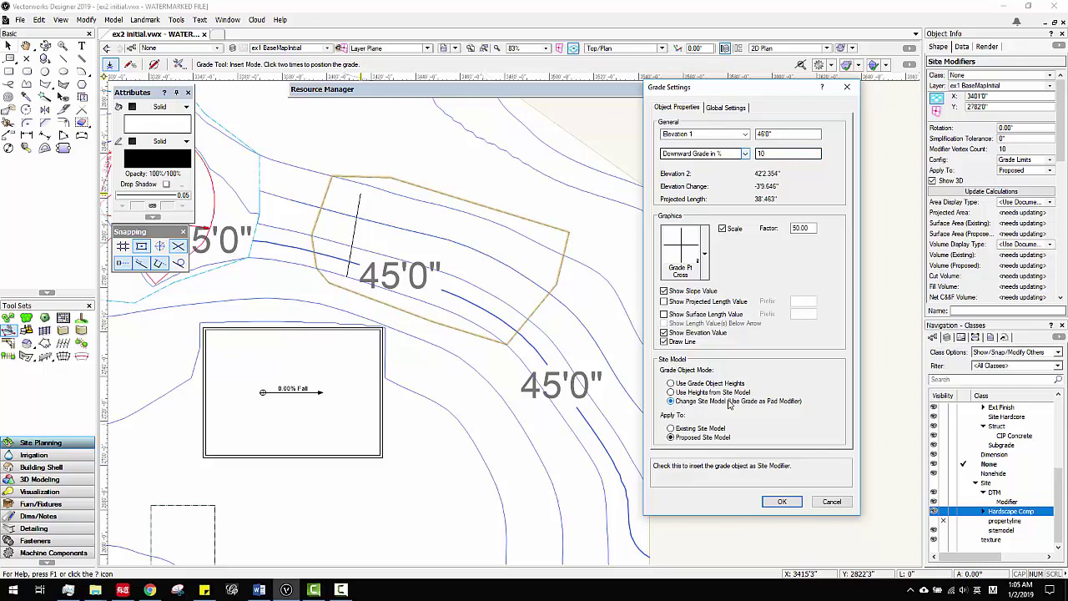
{"action": "left_click", "coordinate": [782, 500]}
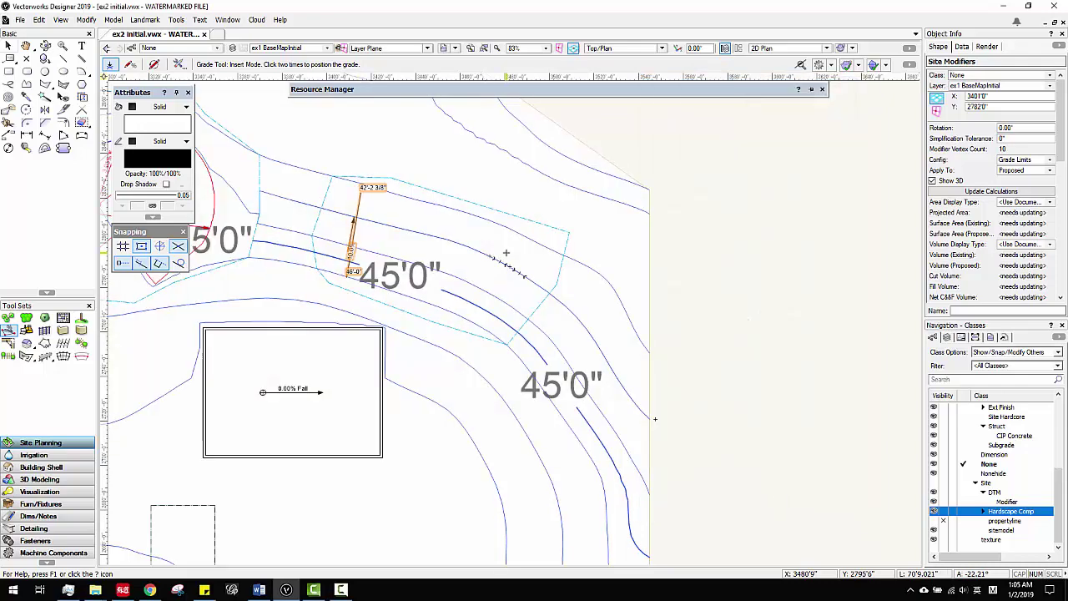
Step: Select the site model and update it to apply the 10% grade inside the new limits
{"action": "scroll", "coordinate": [367, 200], "scroll_direction": "up", "scroll_amount": 4}
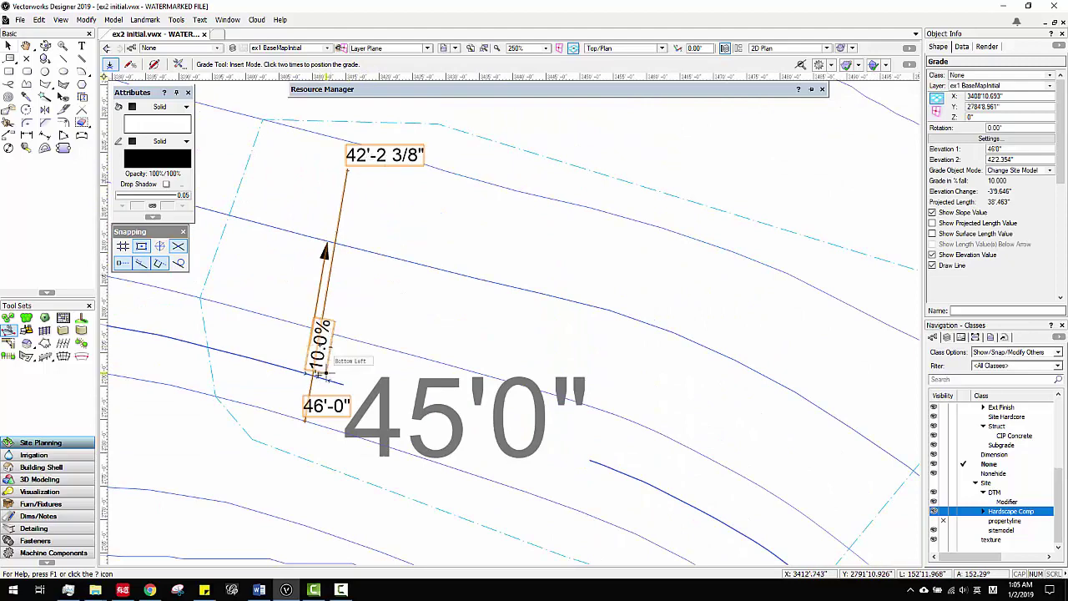
{"action": "scroll", "coordinate": [344, 363], "scroll_direction": "down", "scroll_amount": 2}
{"action": "scroll", "coordinate": [349, 235], "scroll_direction": "up", "scroll_amount": 5}
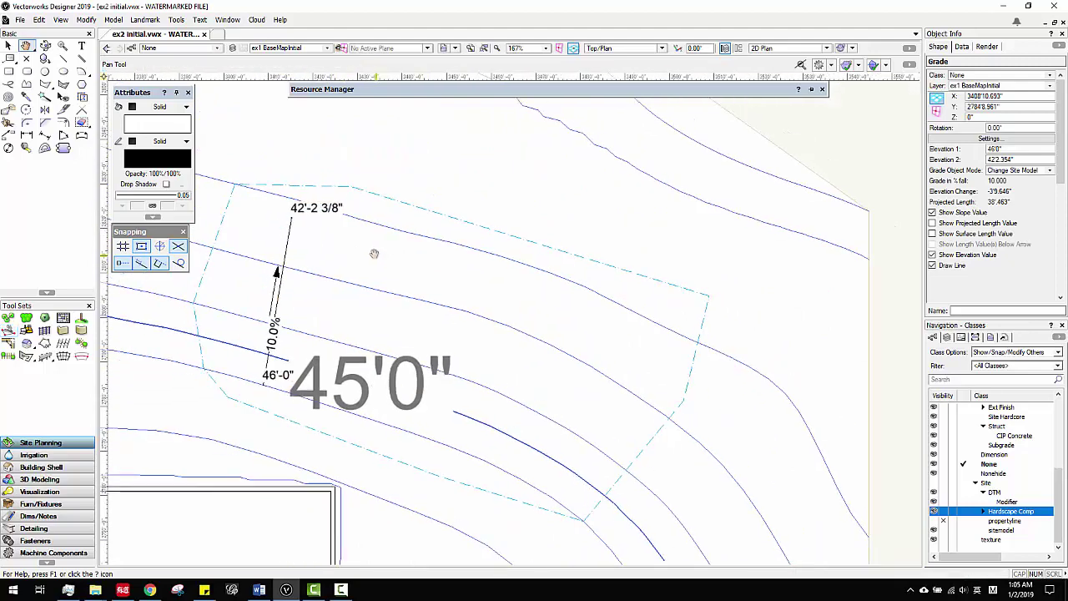
{"action": "scroll", "coordinate": [290, 208], "scroll_direction": "down", "scroll_amount": 5}
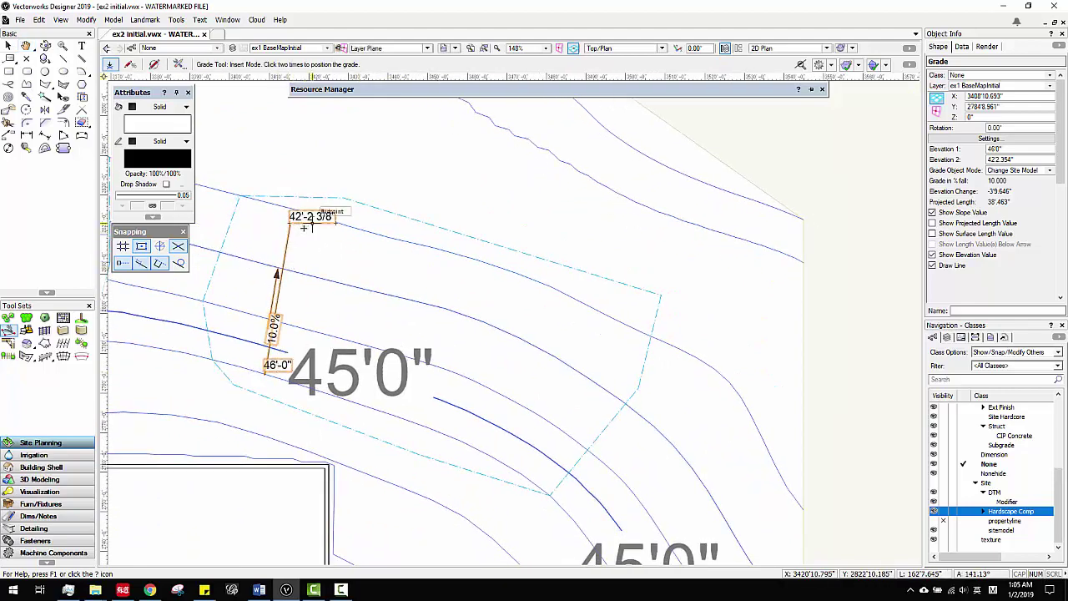
{"action": "left_click", "coordinate": [9, 47]}
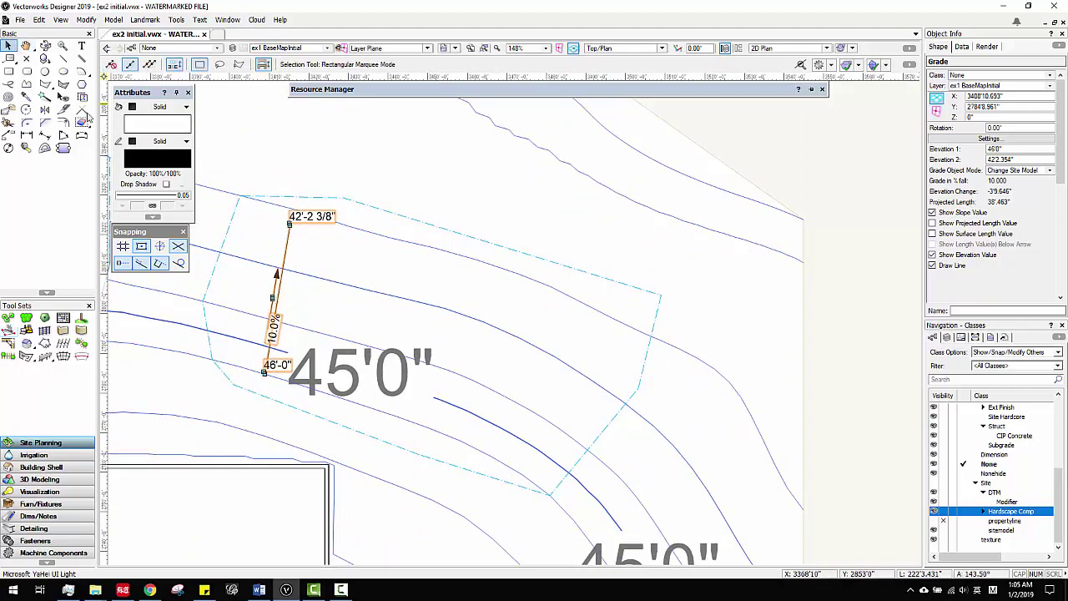
{"action": "scroll", "coordinate": [458, 238], "scroll_direction": "down", "scroll_amount": 2}
{"action": "middle_click_drag", "start_coordinate": [574, 270], "coordinate": [514, 260]}
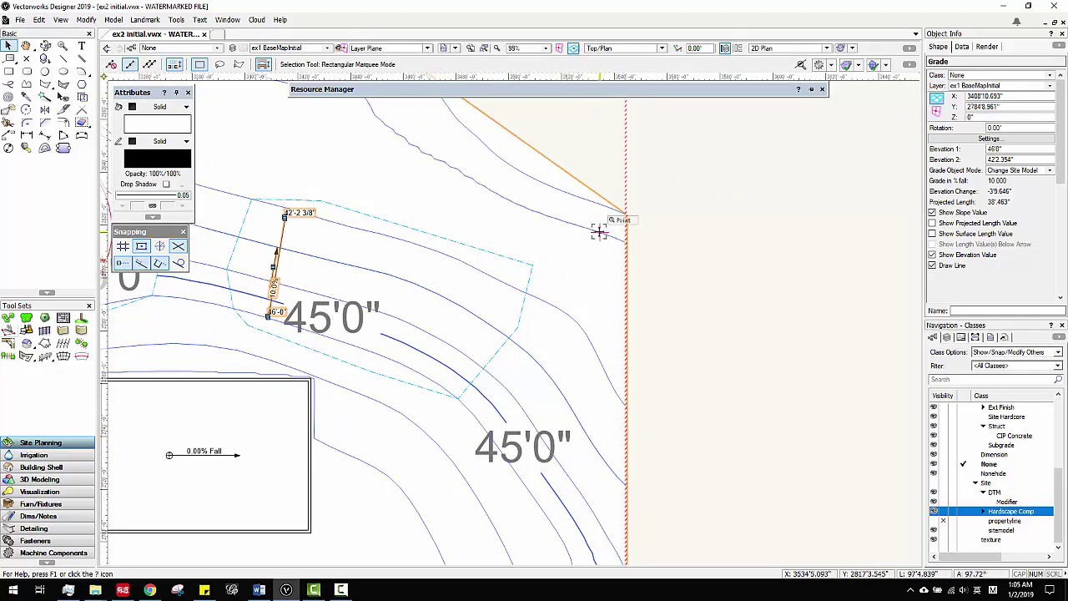
{"action": "left_click", "coordinate": [598, 231]}
{"action": "right_click", "coordinate": [608, 237]}
{"action": "left_click", "coordinate": [651, 396]}
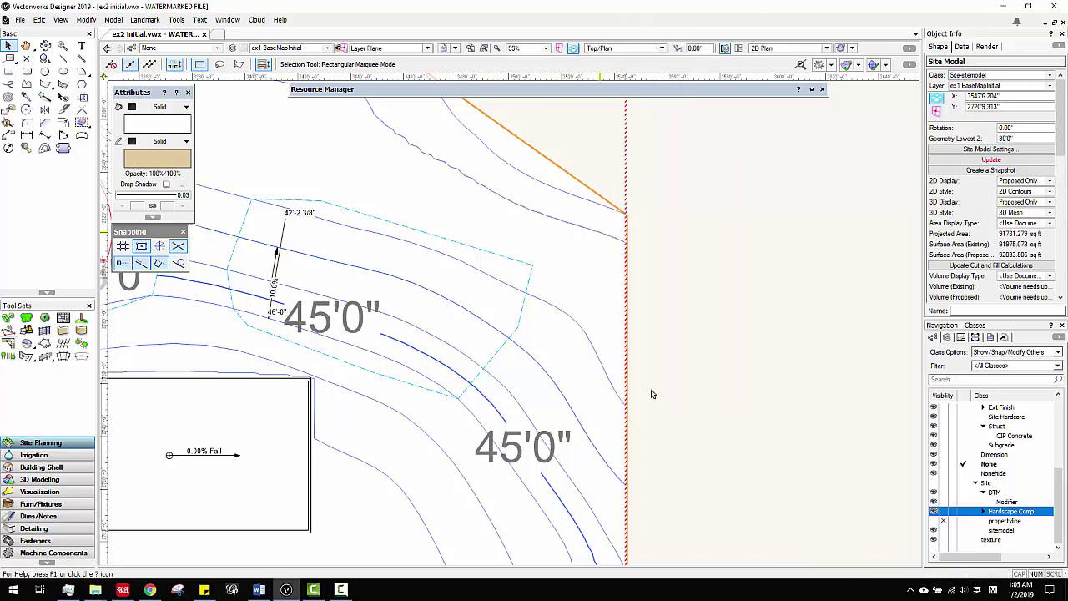
Step: Place a second grade about 49' long across the middle of the new grade limits, with a 10% downward grade
{"action": "scroll", "coordinate": [247, 236], "scroll_direction": "up", "scroll_amount": 2}
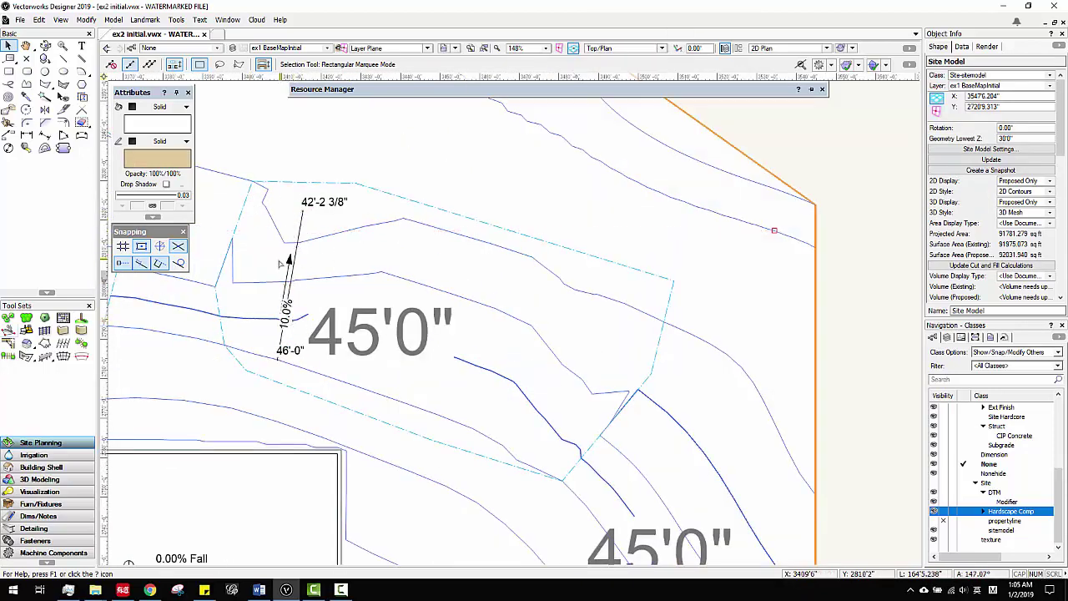
{"action": "middle_click_drag", "start_coordinate": [370, 250], "coordinate": [360, 222]}
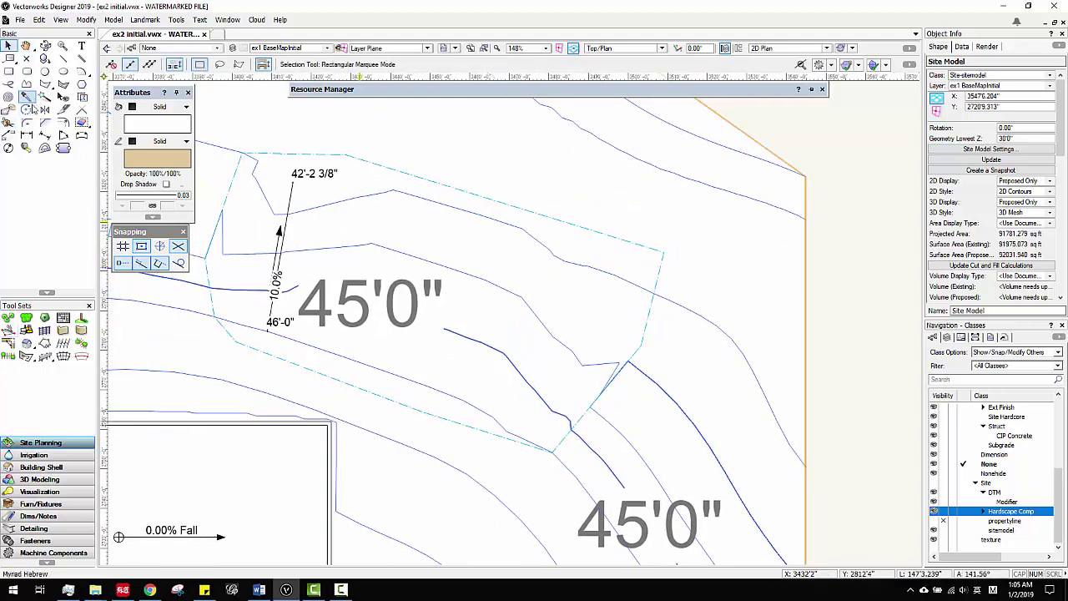
{"action": "left_click", "coordinate": [8, 330]}
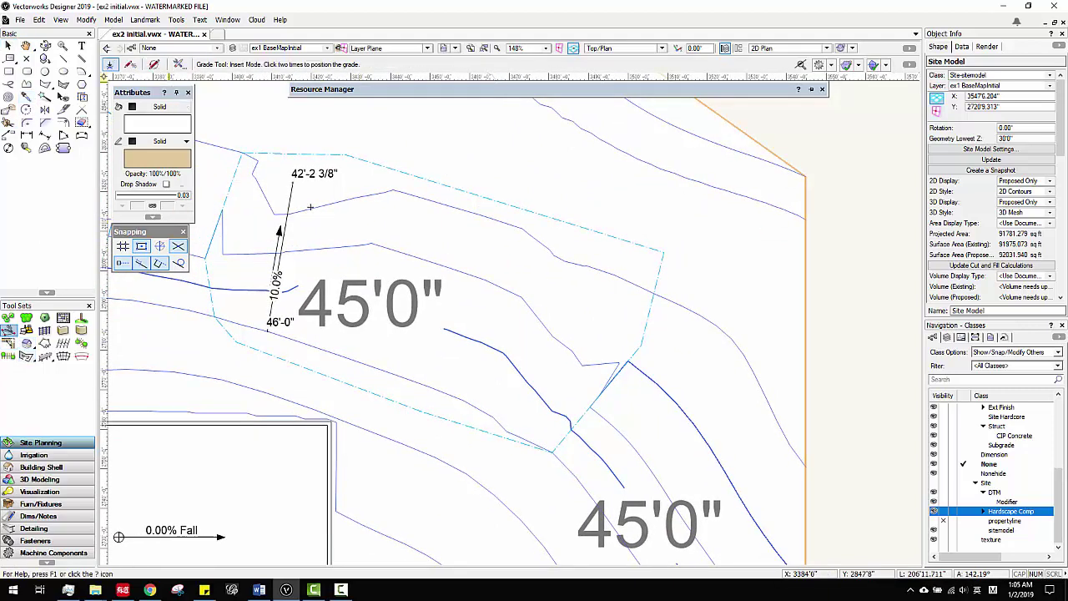
{"action": "left_click", "coordinate": [413, 389]}
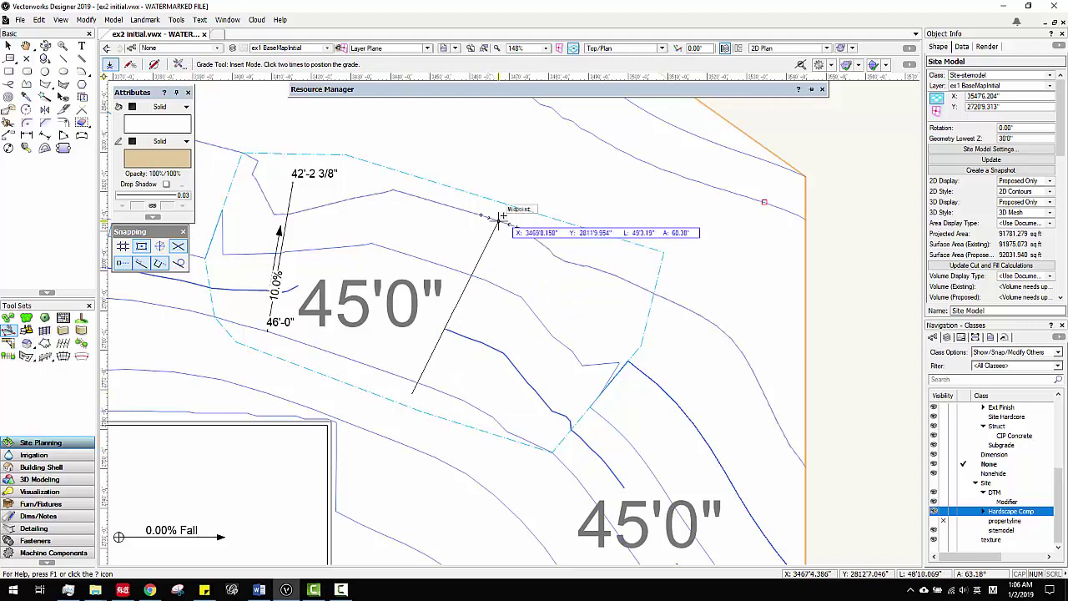
{"action": "left_click", "coordinate": [499, 219]}
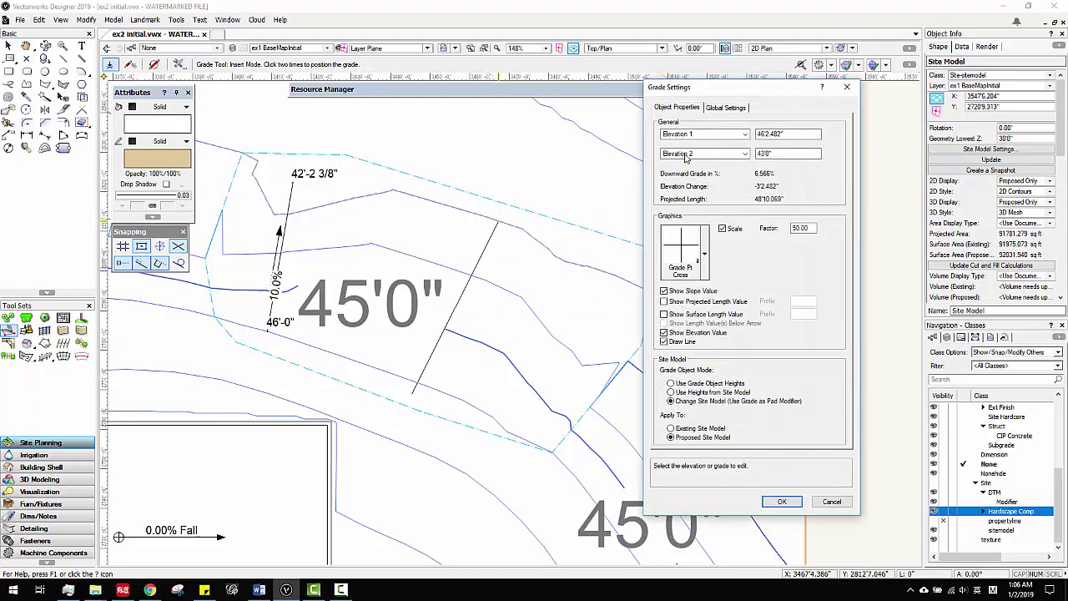
{"action": "left_click", "coordinate": [705, 154]}
{"action": "left_click", "coordinate": [693, 174]}
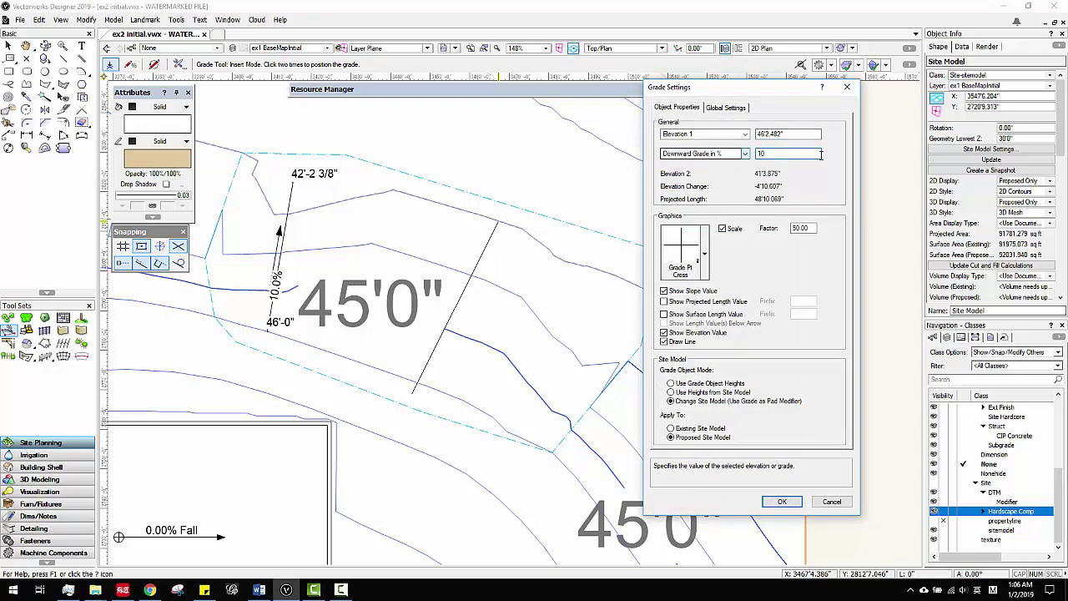
{"action": "left_click", "coordinate": [784, 502]}
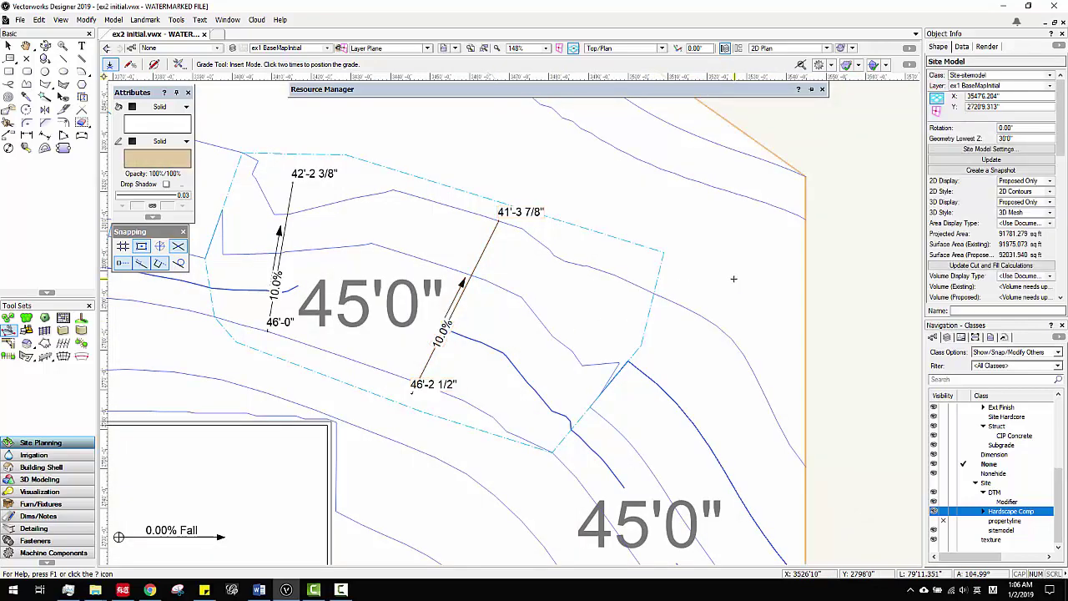
Step: Update the site model to apply the second grade, and return to the Selection tool
{"action": "right_click", "coordinate": [734, 278]}
{"action": "left_click", "coordinate": [992, 160]}
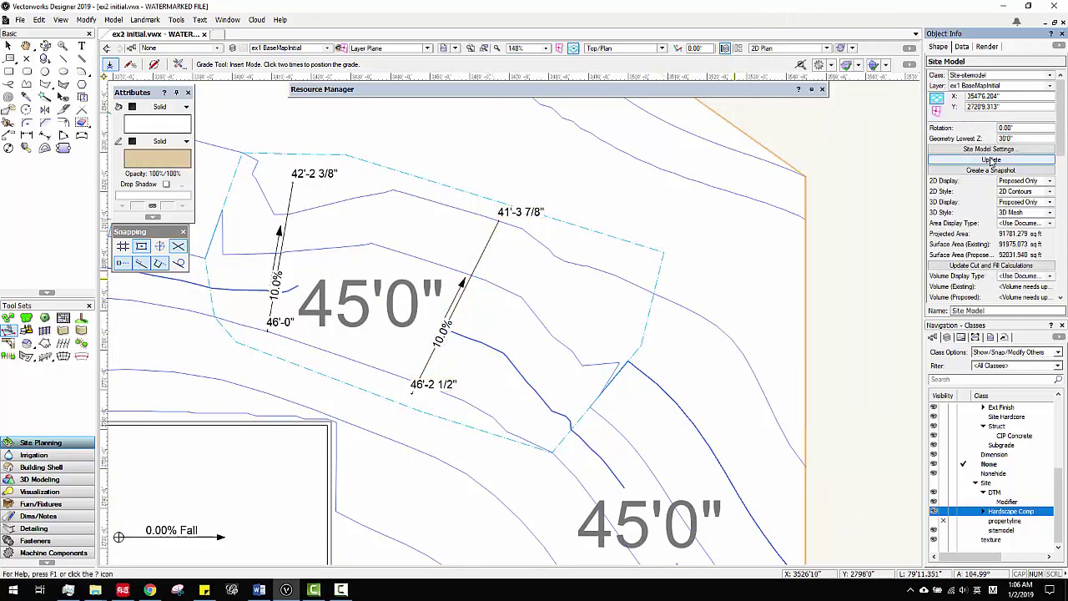
{"action": "key", "text": "x"}
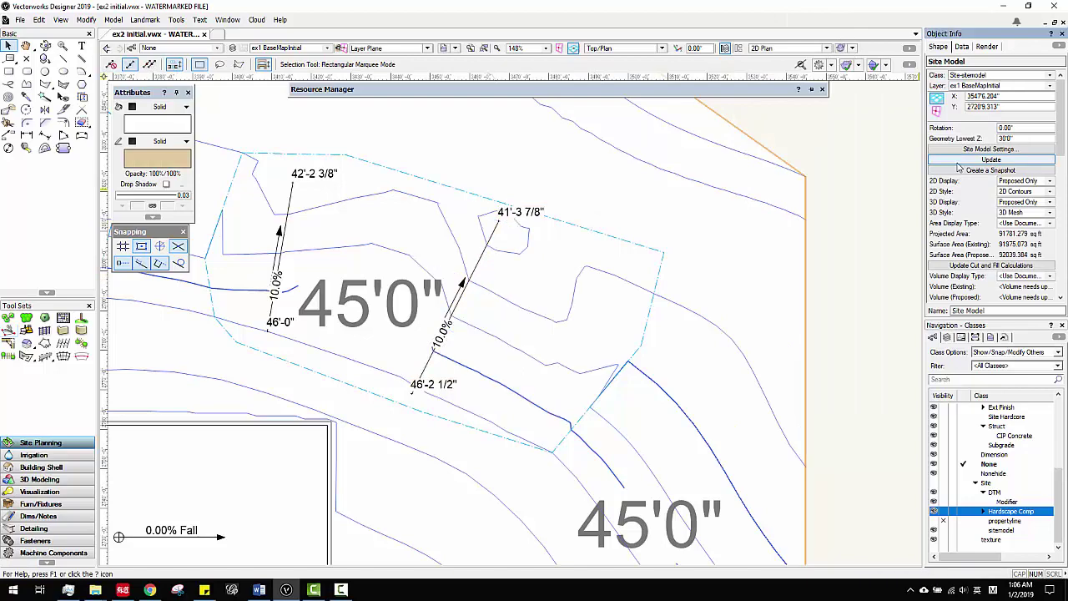
{"action": "key", "text": "h"}
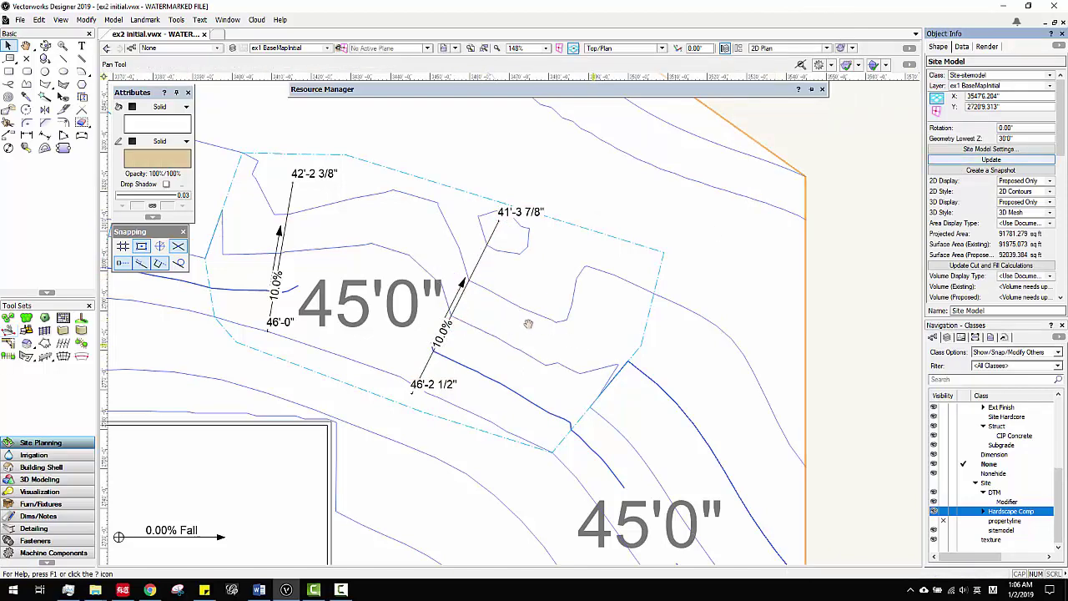
{"action": "left_click_drag", "start_coordinate": [523, 306], "coordinate": [459, 285]}
{"action": "key", "text": "x"}
Step: Make Nonehide the active class and hide the None class to view the regraded contours without the modifiers
{"action": "scroll", "coordinate": [467, 292], "scroll_direction": "down", "scroll_amount": 5}
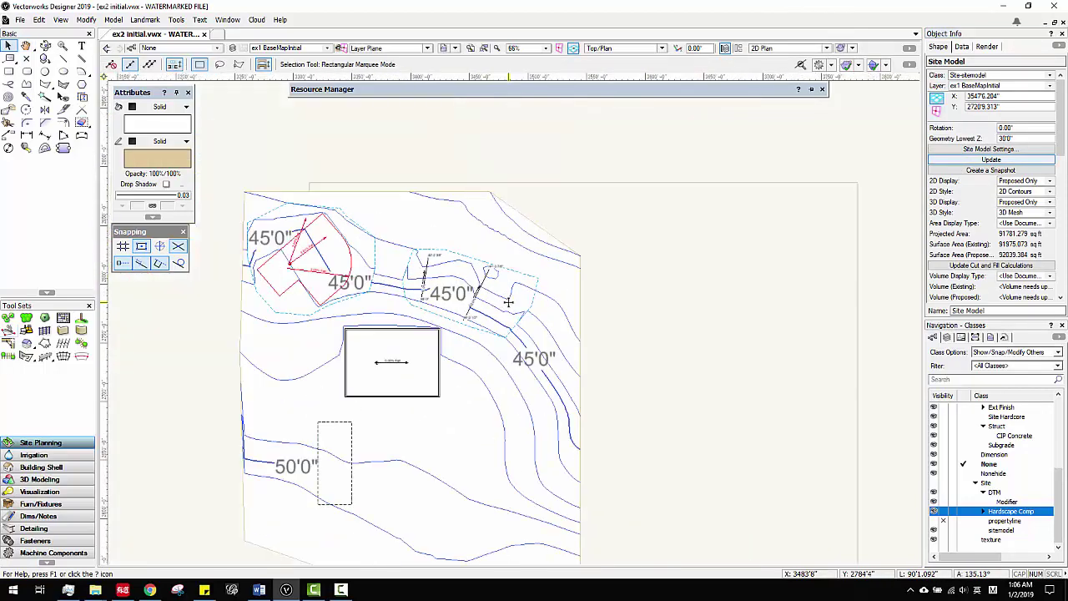
{"action": "scroll", "coordinate": [482, 301], "scroll_direction": "up", "scroll_amount": 2}
{"action": "scroll", "coordinate": [481, 301], "scroll_direction": "up", "scroll_amount": 1}
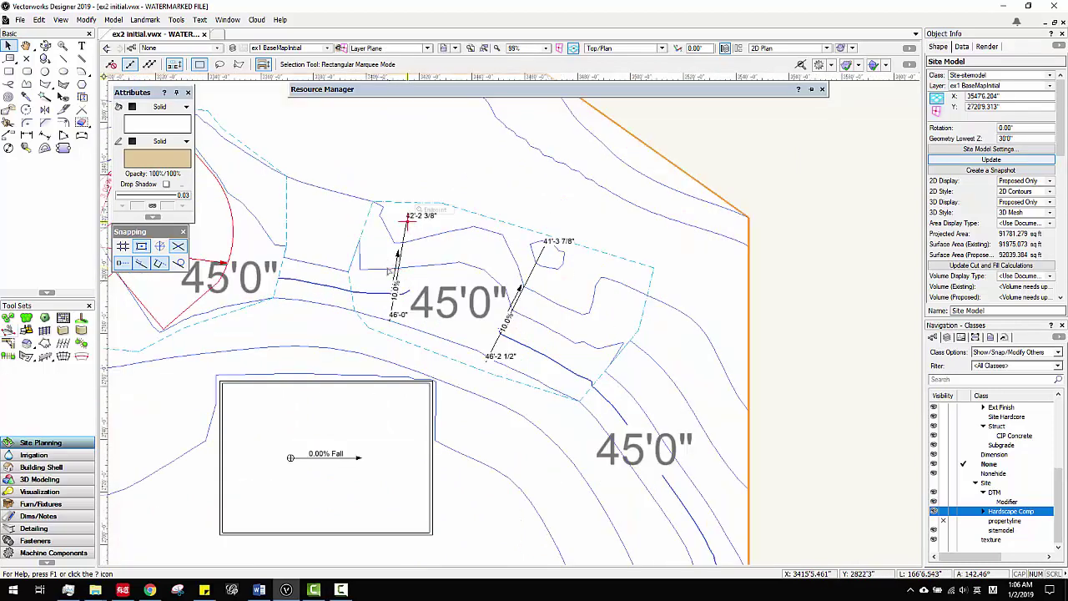
{"action": "left_click", "coordinate": [961, 474]}
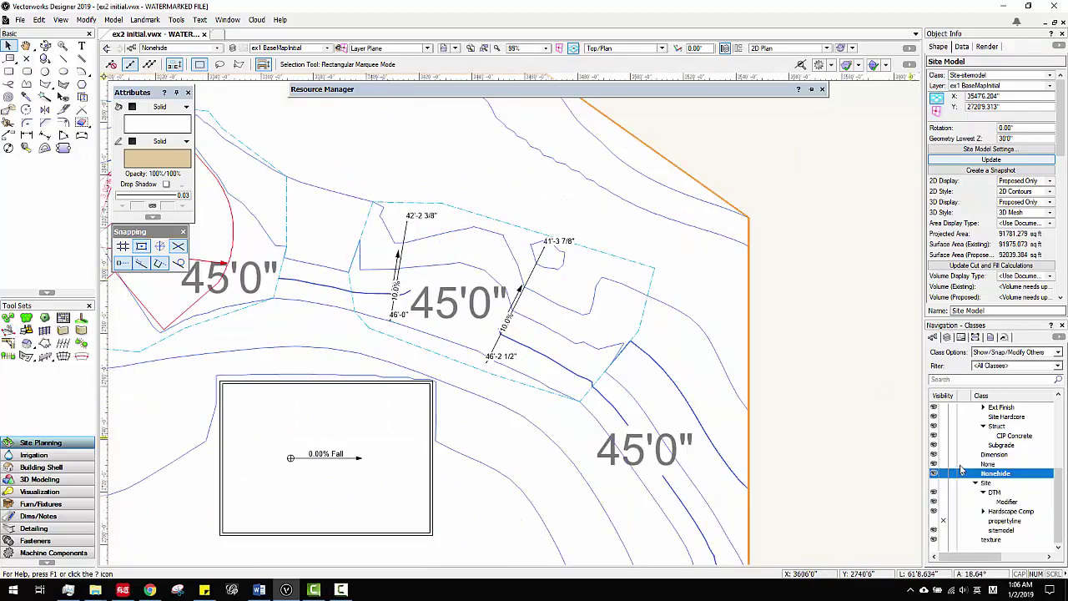
{"action": "left_click", "coordinate": [943, 464]}
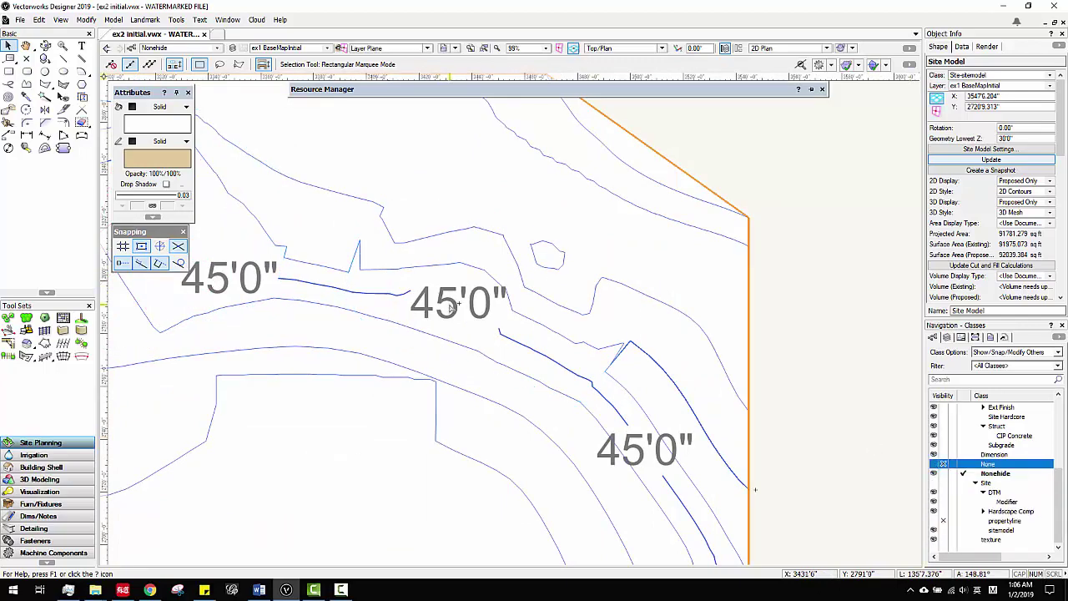
{"action": "scroll", "coordinate": [544, 267], "scroll_direction": "down", "scroll_amount": 2}
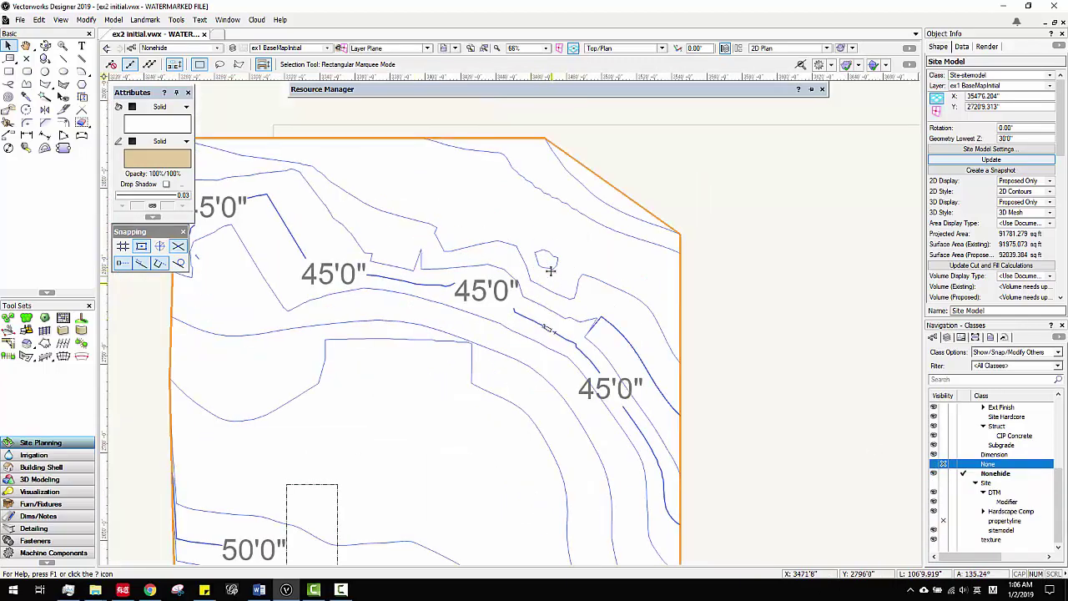
{"action": "scroll", "coordinate": [532, 294], "scroll_direction": "down", "scroll_amount": 3}
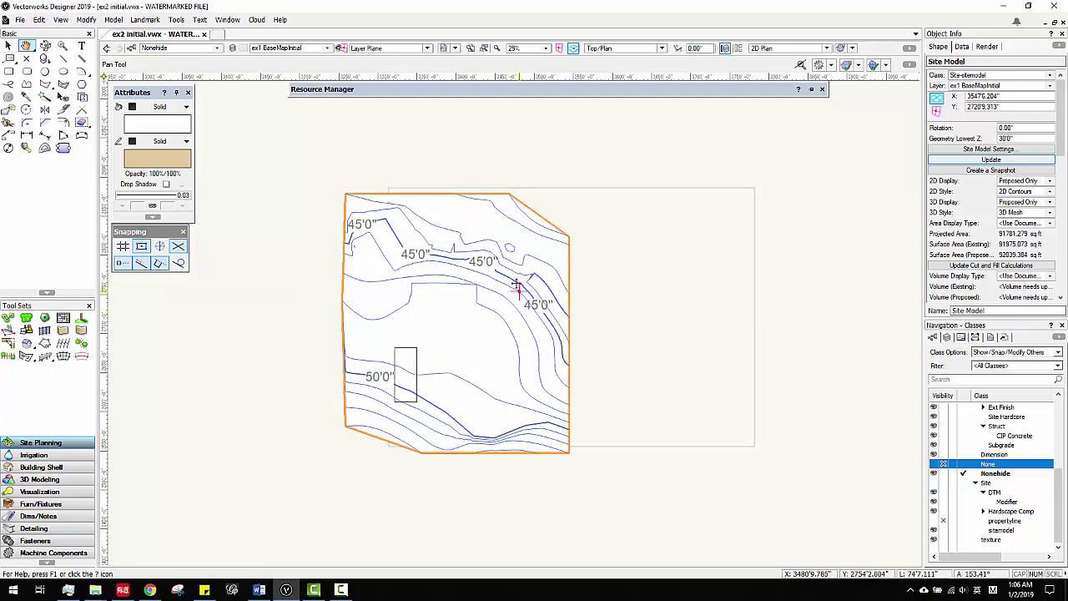
{"action": "left_click", "coordinate": [276, 591]}
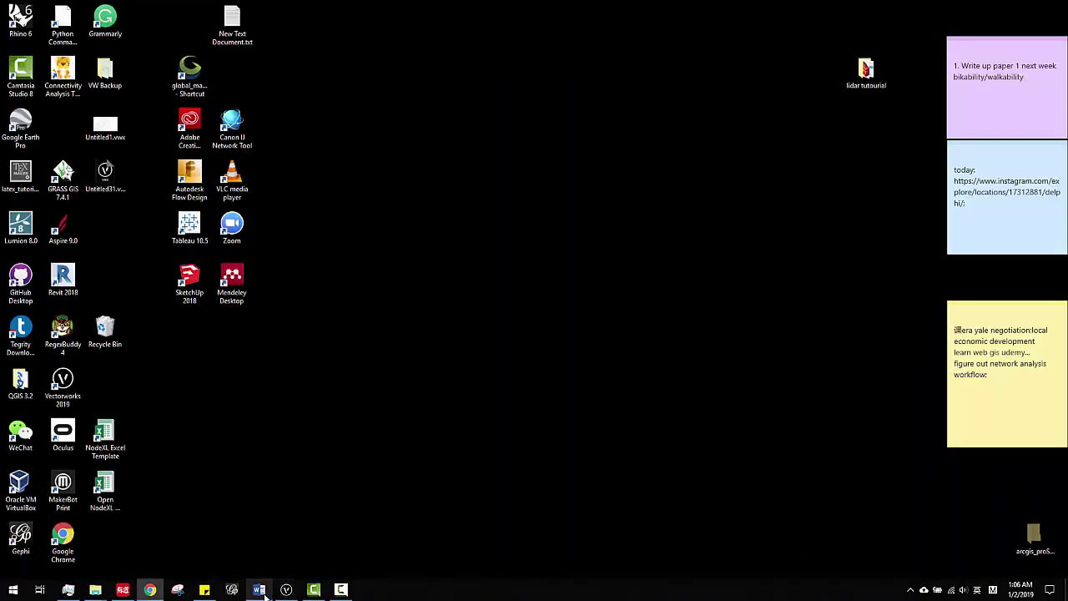